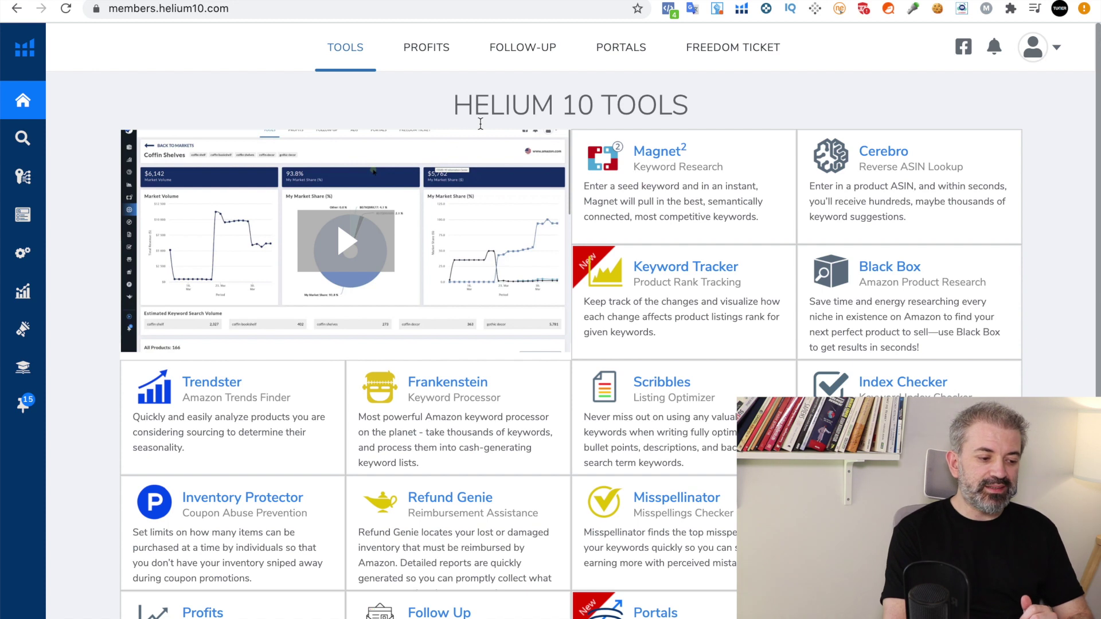
Open the Magnet keyword research tool and load the earlier search for "chocolate" from history.
drag(469, 103, 648, 109)
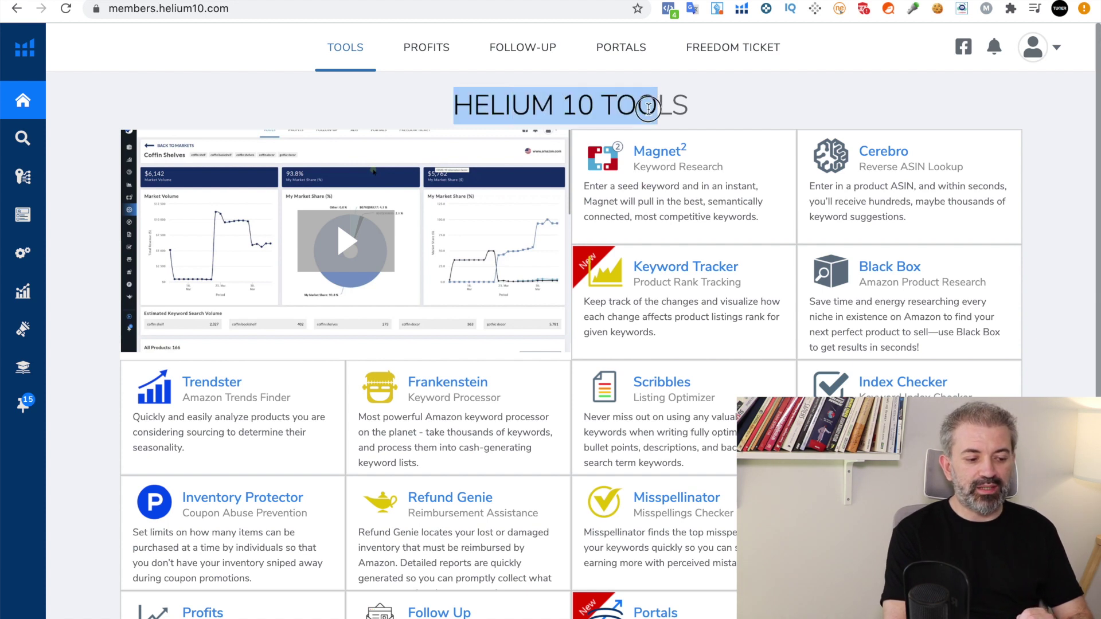
click(696, 111)
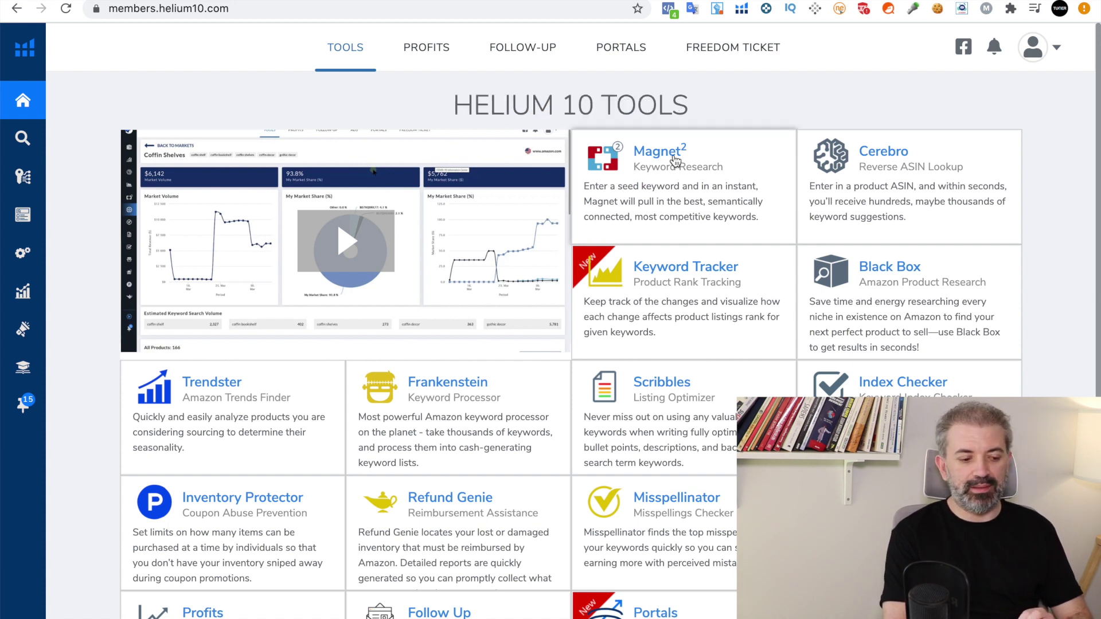
click(659, 153)
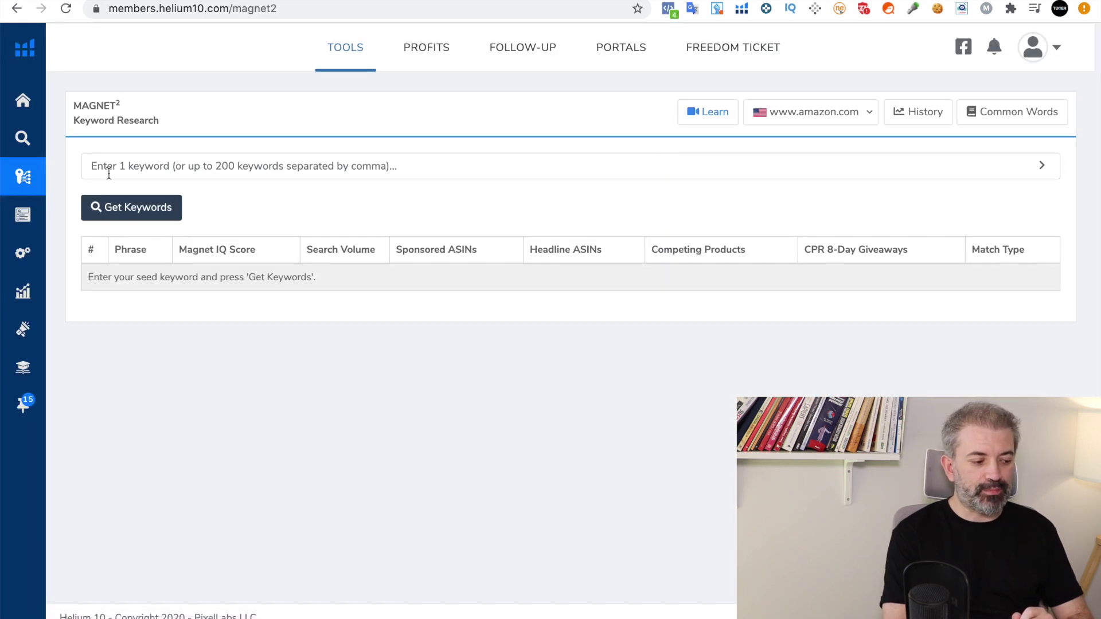
click(172, 166)
text(chocolate)
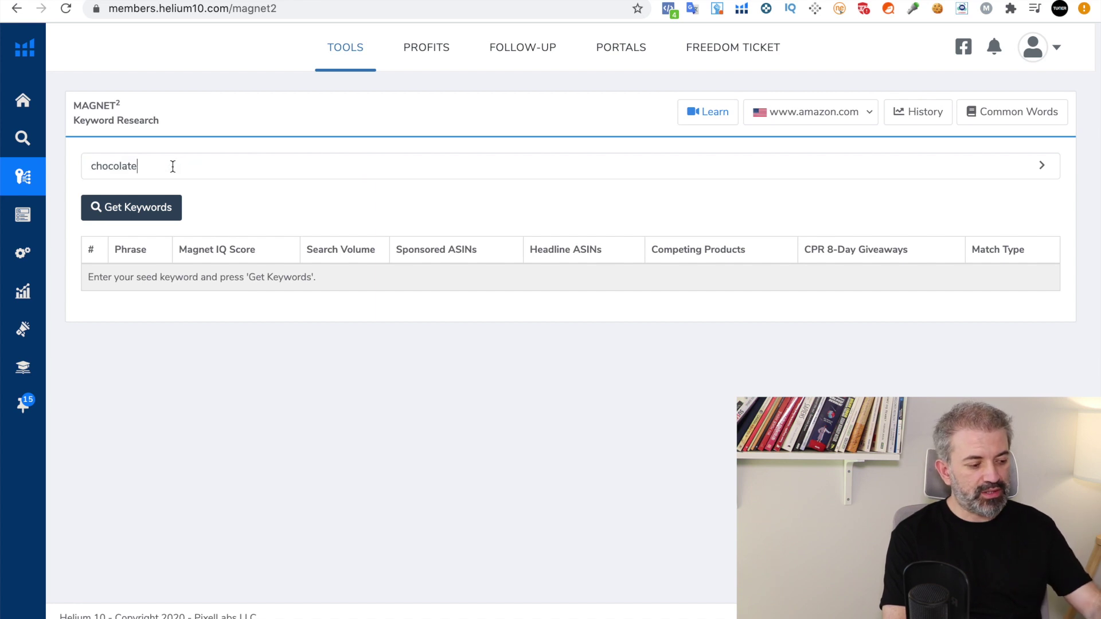
click(127, 204)
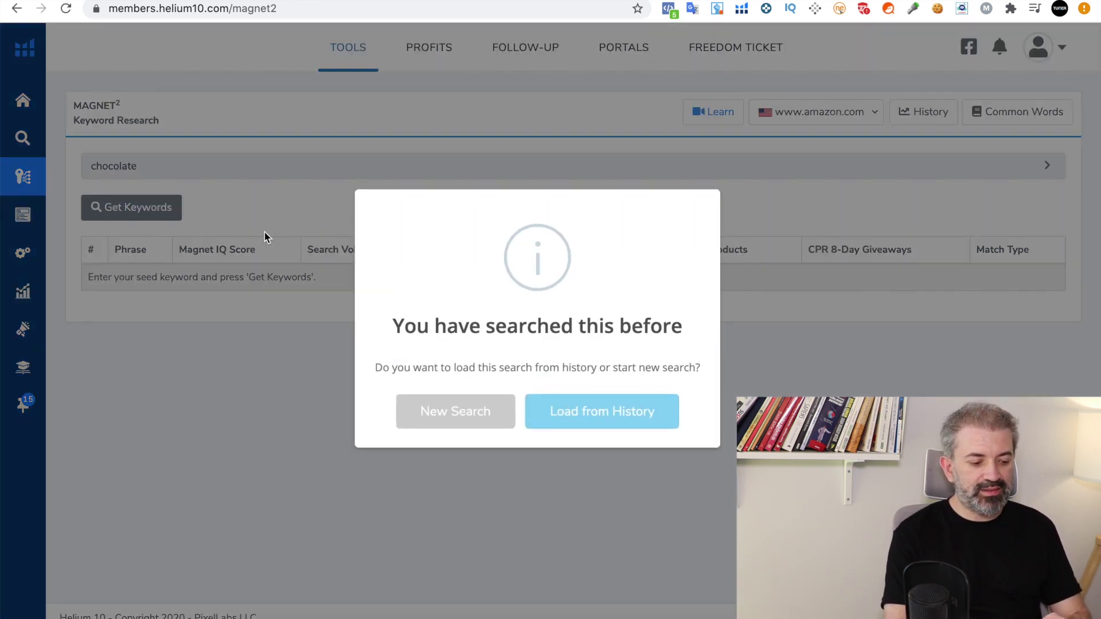
click(615, 418)
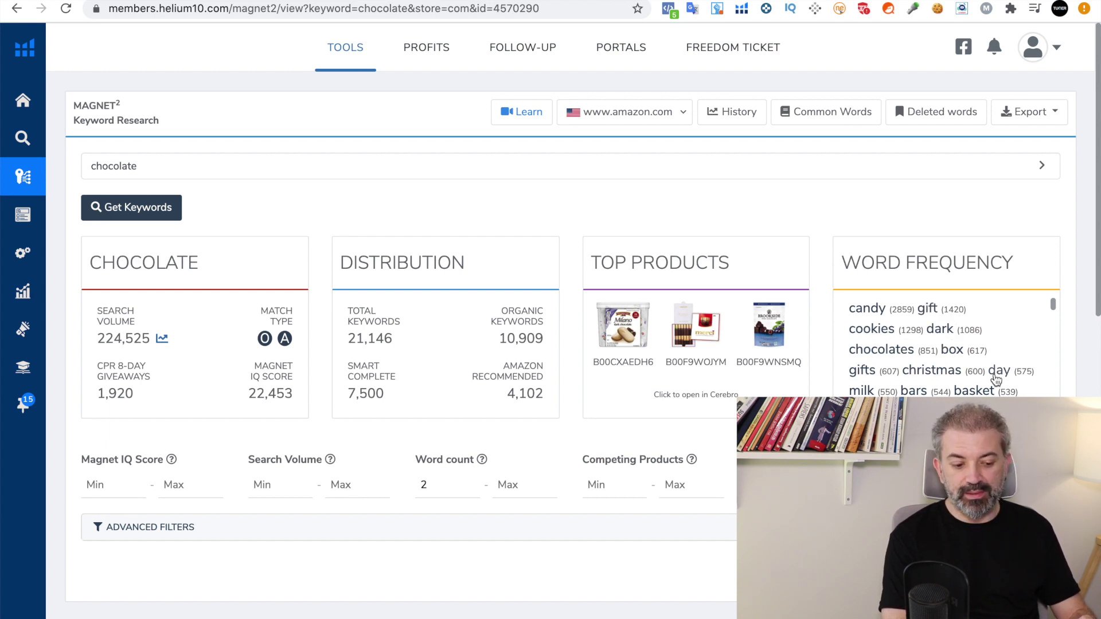
Examine the word frequency list, keyword distribution, search volume and CPR giveaway figures, and the filtered keyword table for "chocolate".
scroll(997, 353, down, 2)
scroll(997, 352, up, 1)
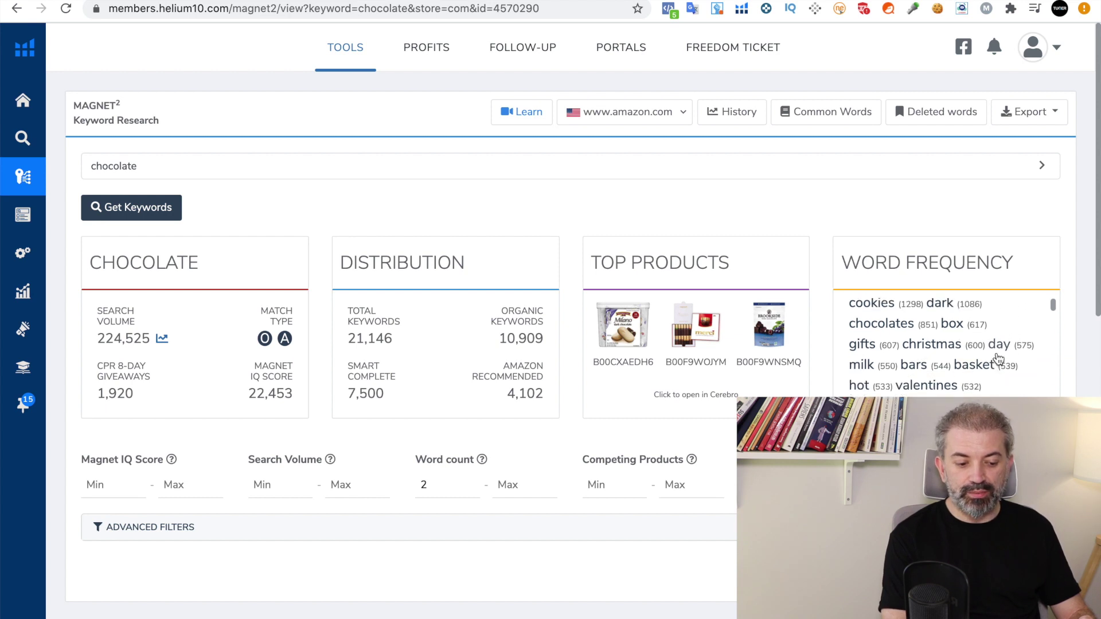
scroll(996, 355, up, 1)
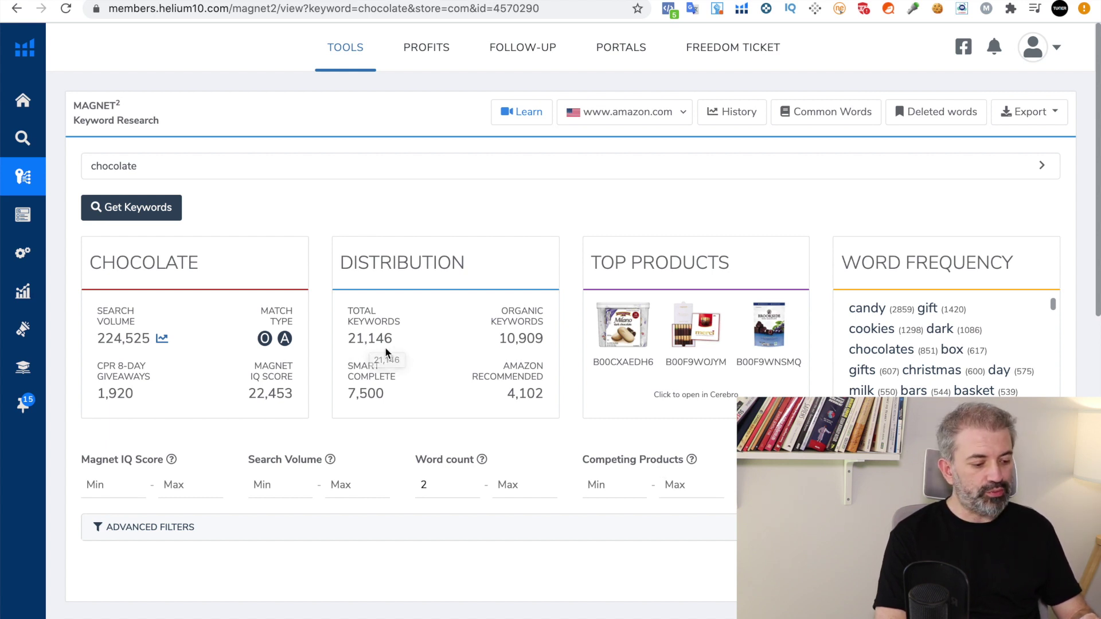
mouse_move(496, 347)
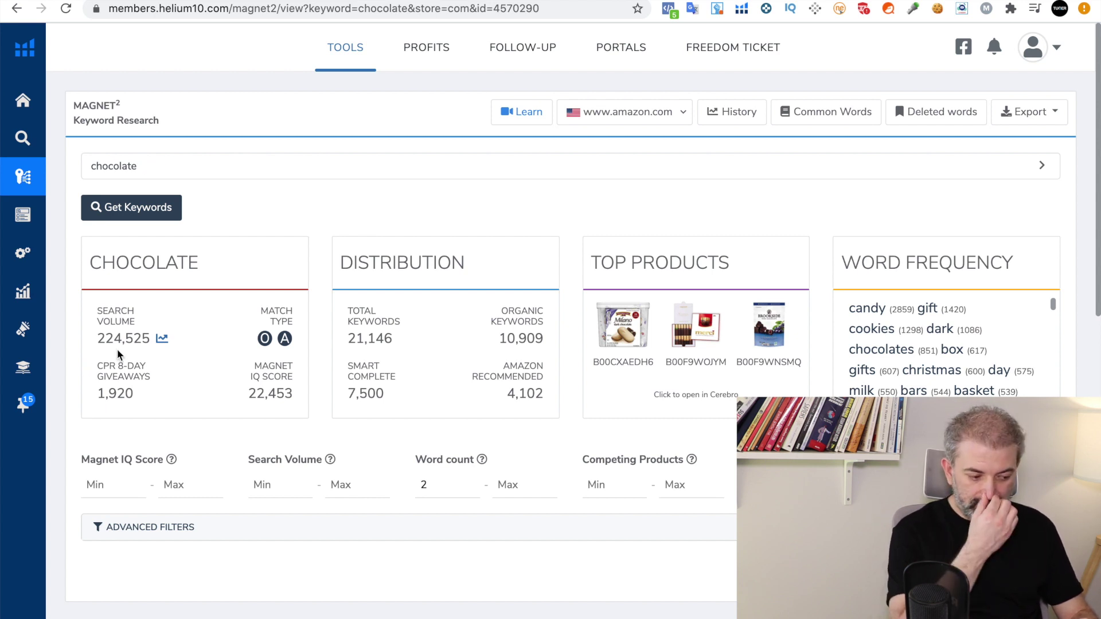
scroll(117, 348, down, 6)
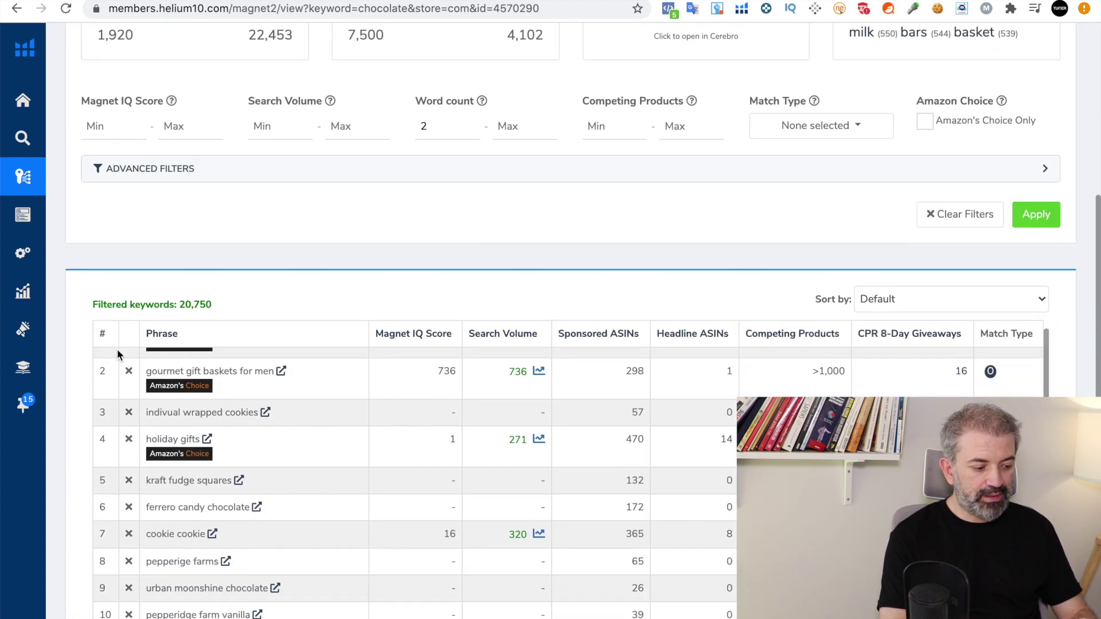
scroll(117, 349, up, 1)
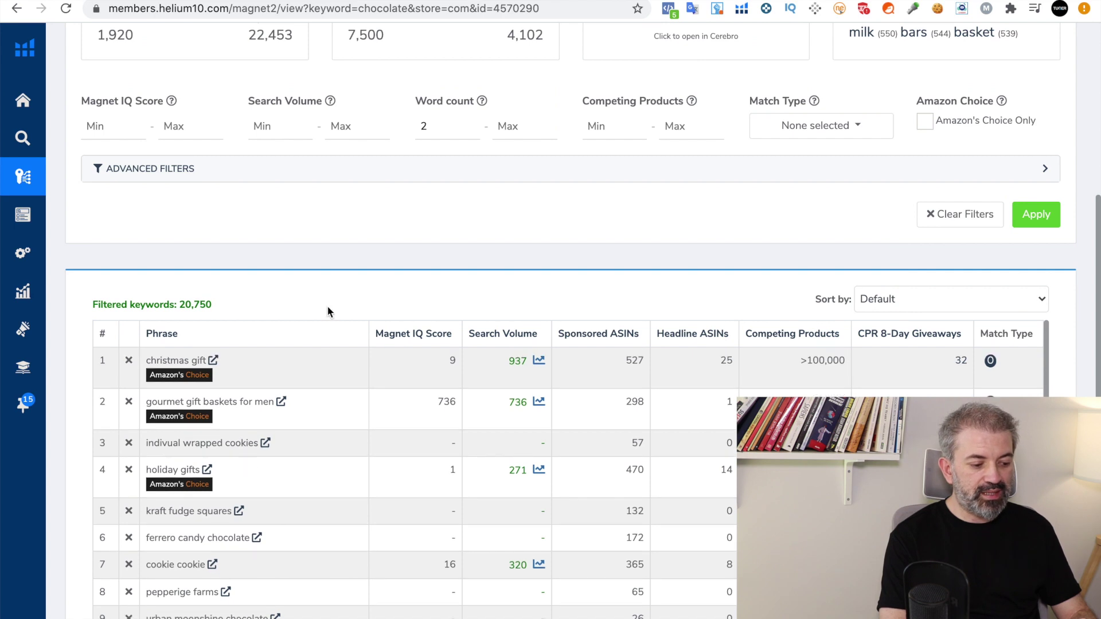
scroll(328, 313, down, 6)
scroll(379, 399, up, 3)
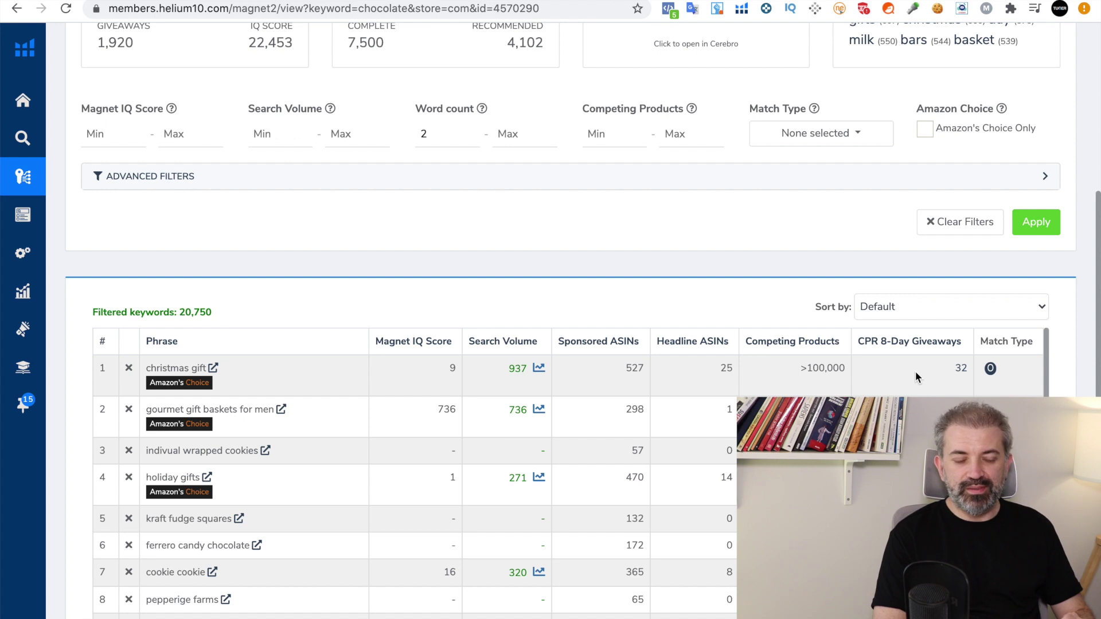
mouse_move(397, 349)
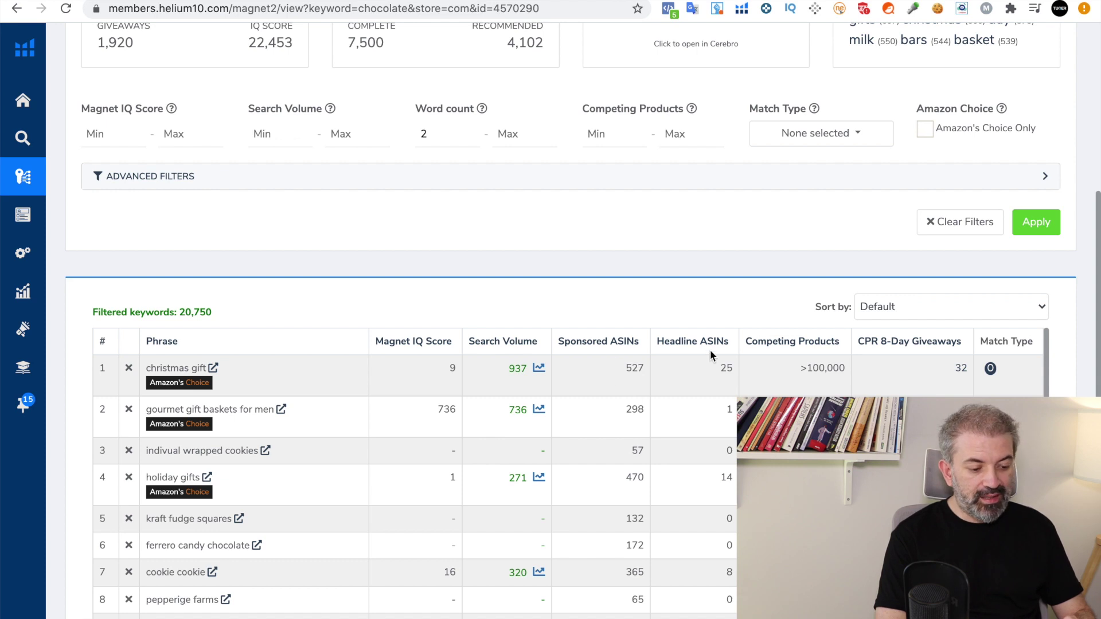
mouse_move(721, 367)
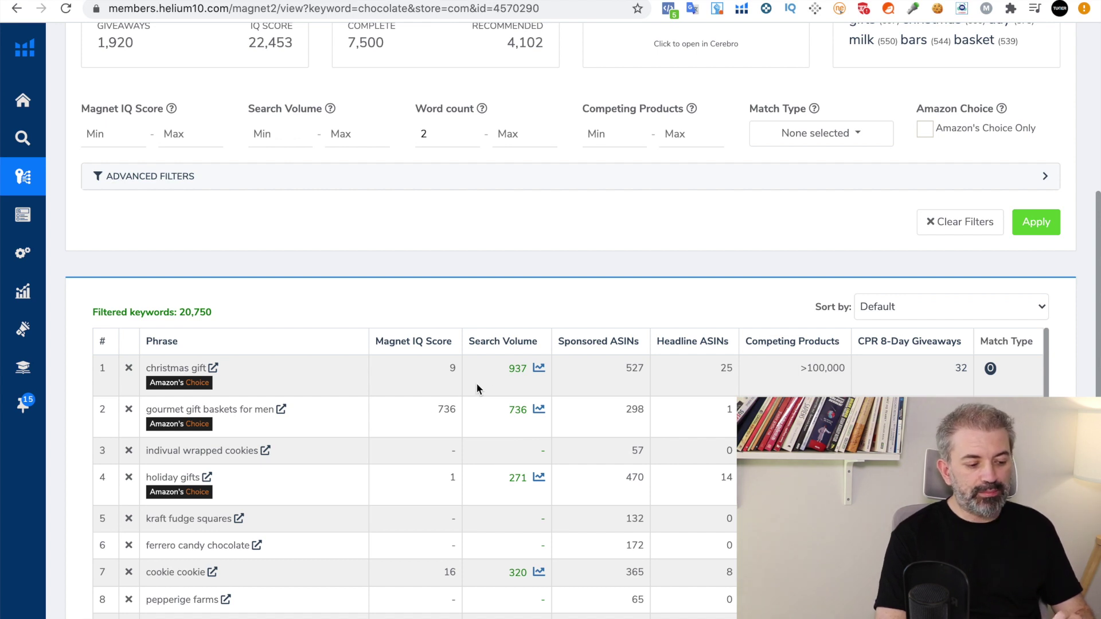
Sort the keyword table by search volume from high to low and highlight the search volume of "chocolate candy".
click(518, 347)
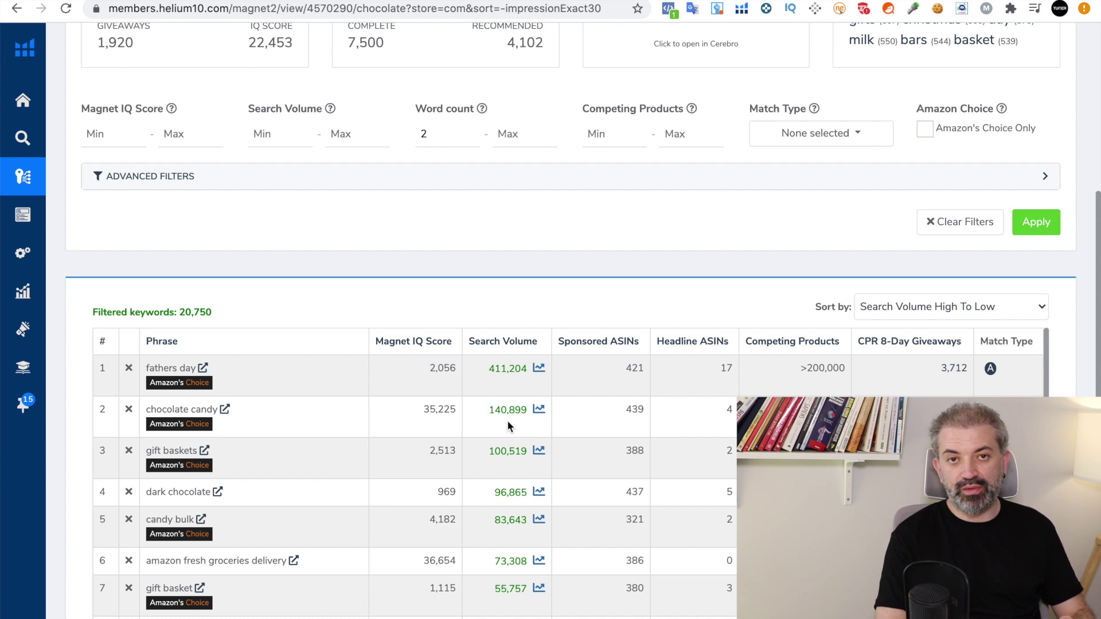
drag(485, 417, 527, 420)
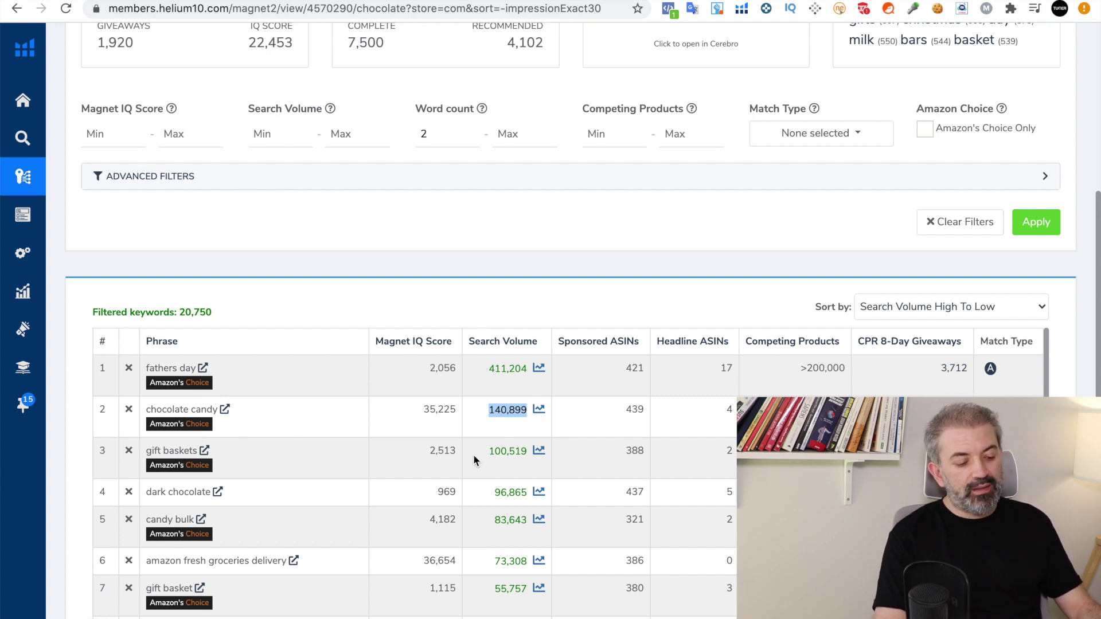
click(498, 417)
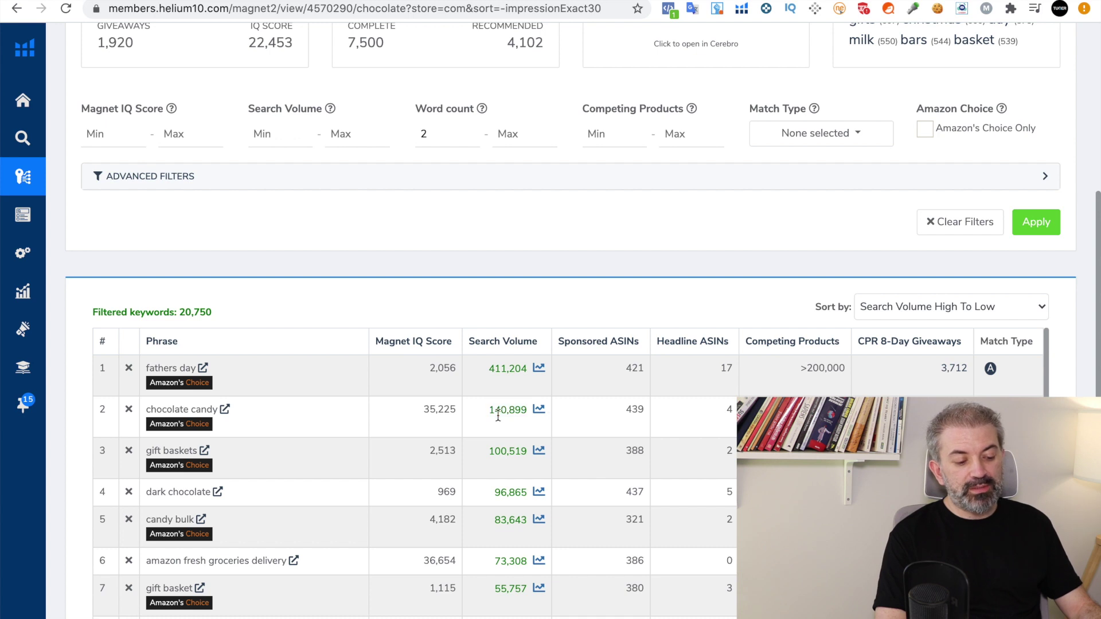
drag(489, 410, 524, 412)
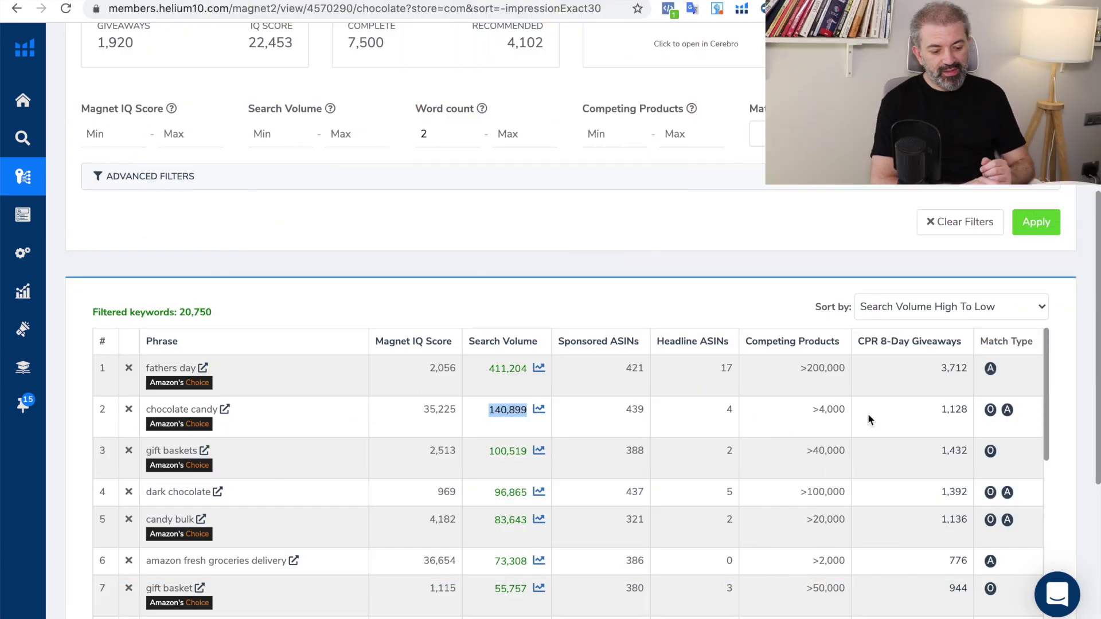
mouse_move(882, 343)
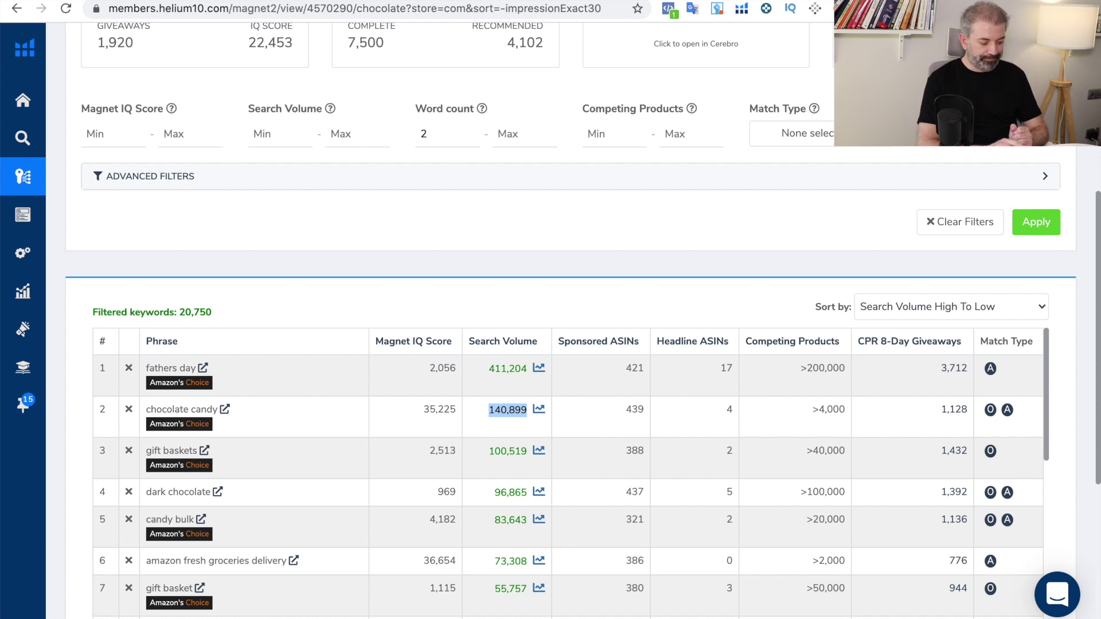
Switch to the giveaway cost workbook in Excel and review the Ürün Adeti, Ürün Fiyatı and Ürün Maliyeti values in row 2.
mouse_move(416, 610)
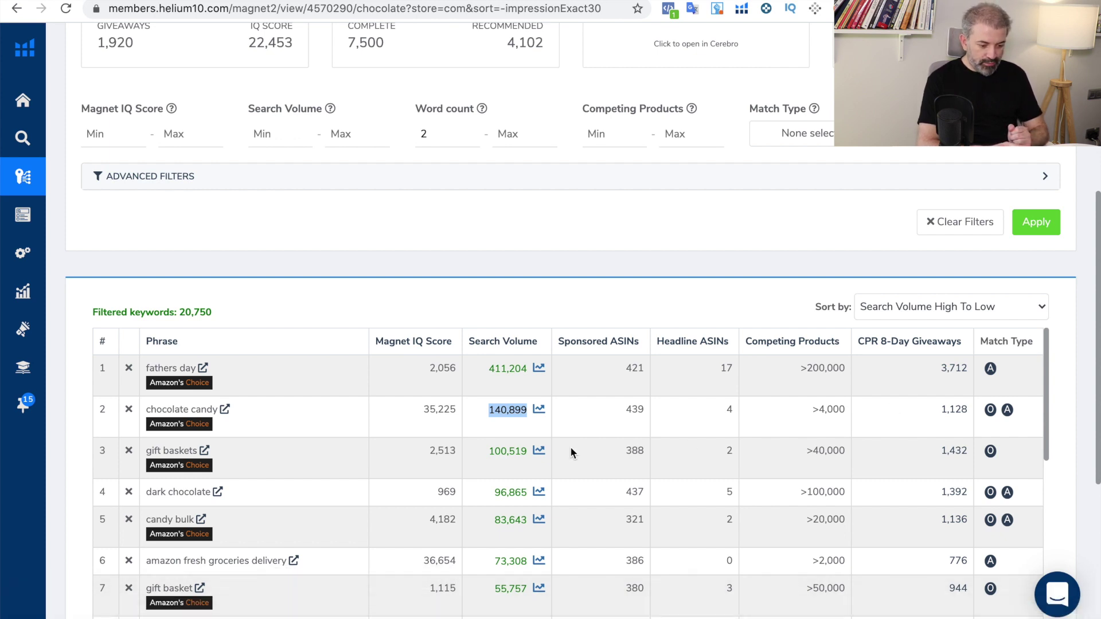
click(281, 612)
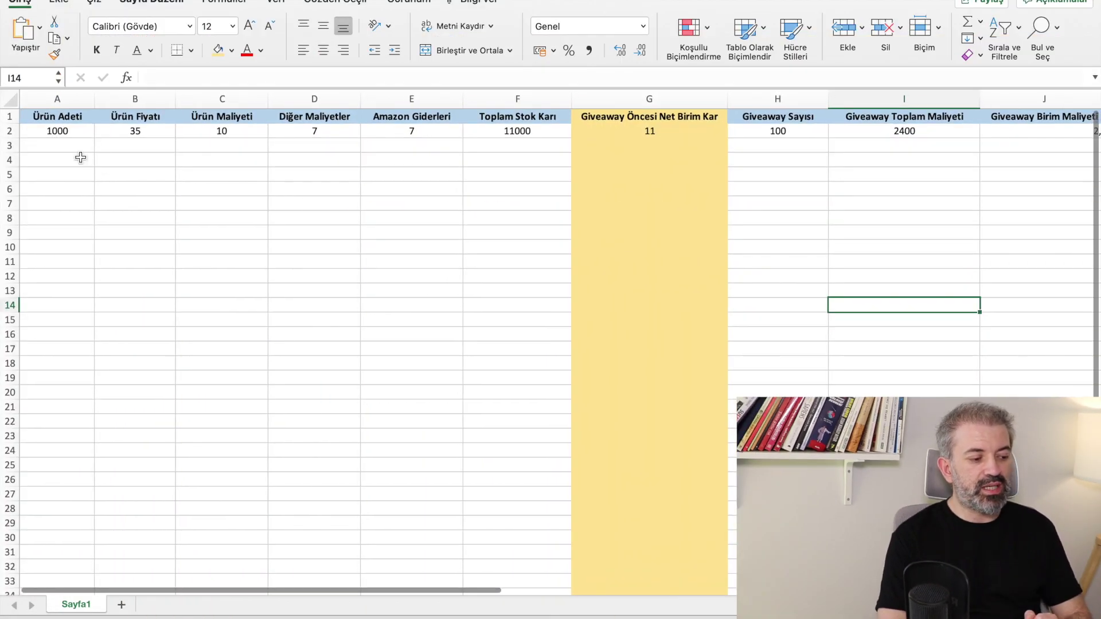
click(81, 159)
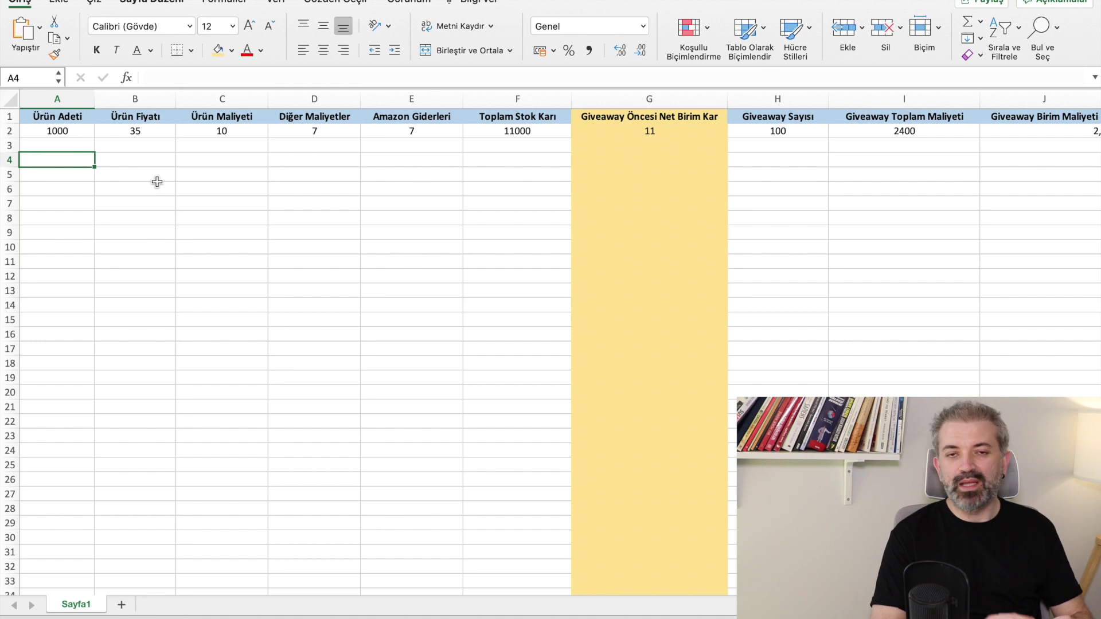
click(71, 128)
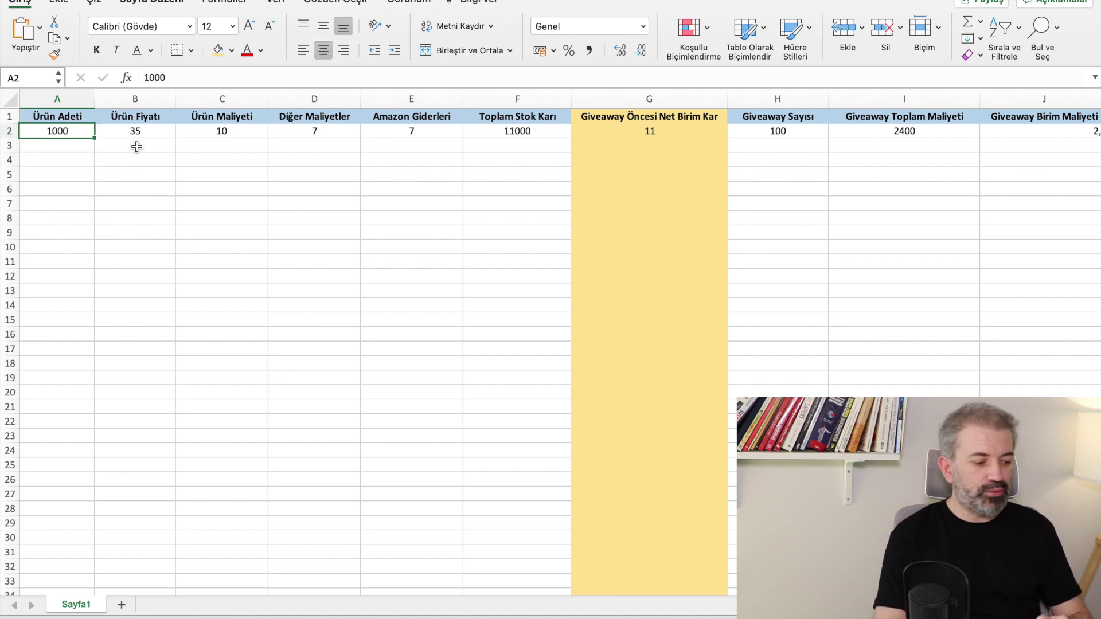
click(150, 131)
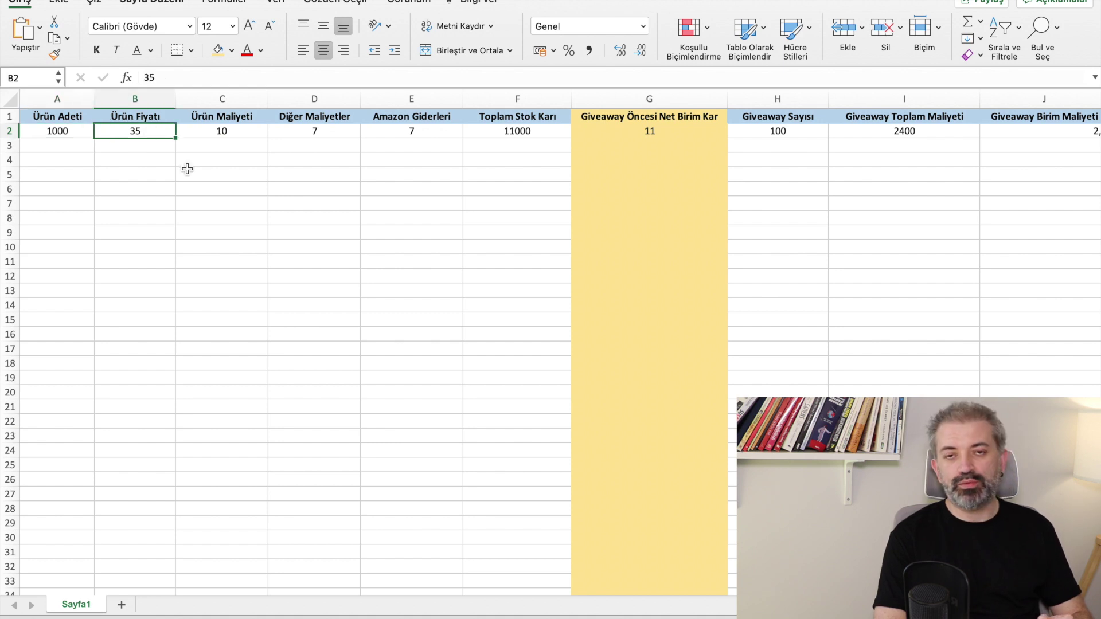
click(236, 131)
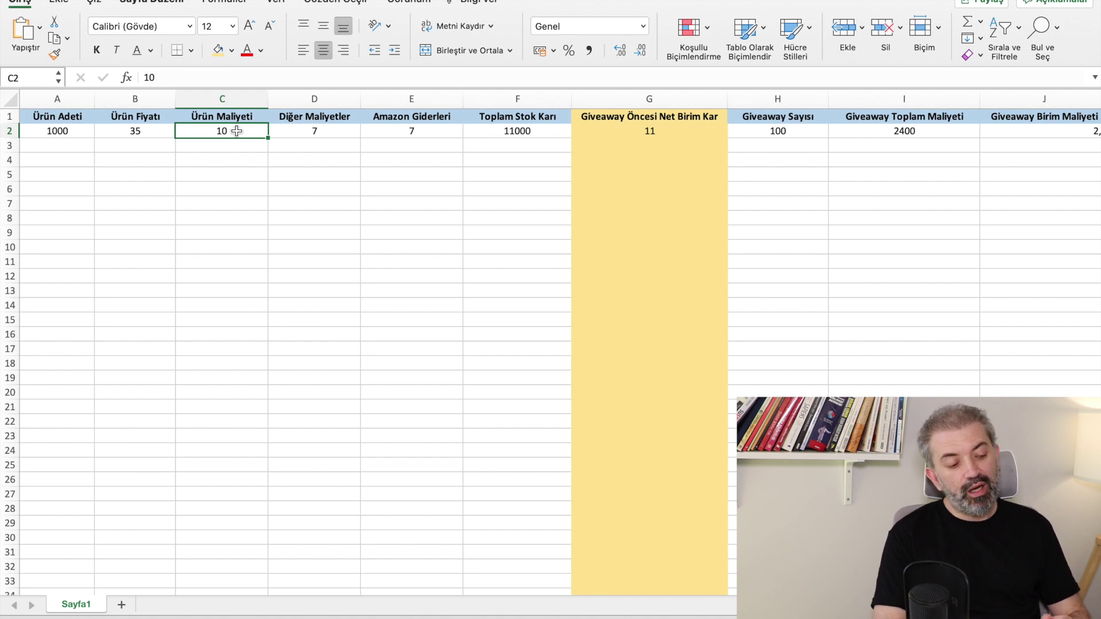
Inspect the Diğer Maliyetler formula in cell D2 without changing it.
click(294, 129)
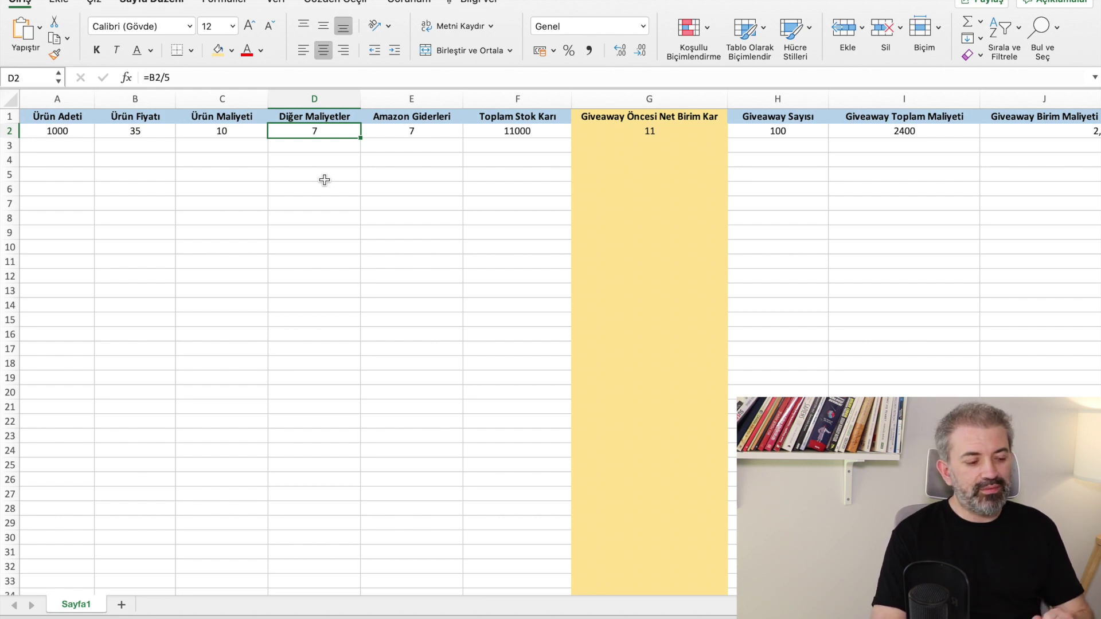
click(332, 132)
double_click(333, 133)
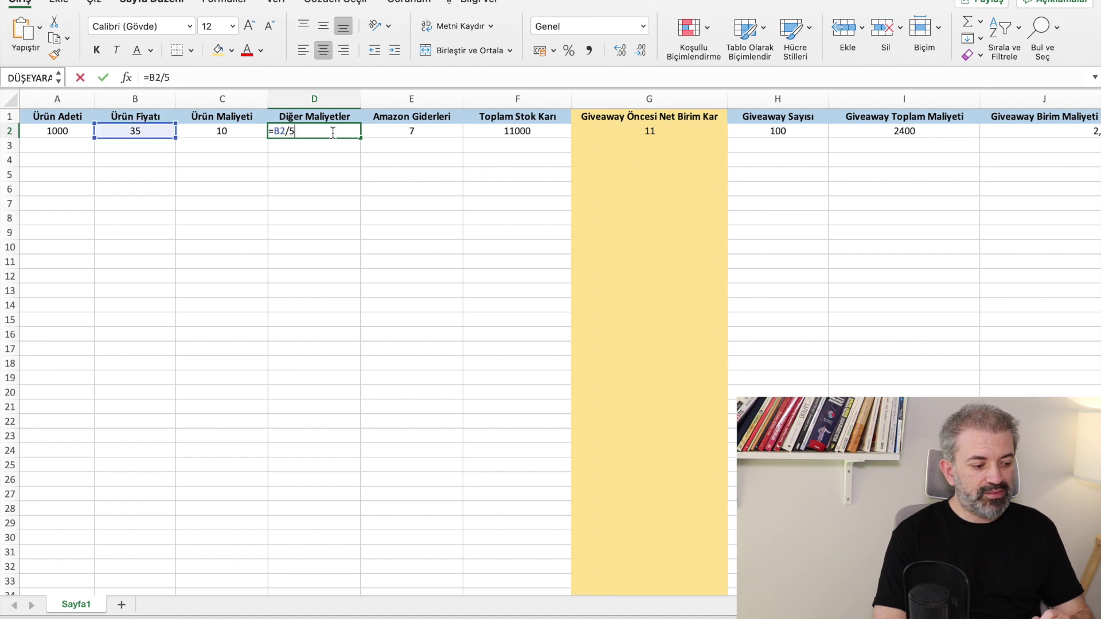
key(Escape)
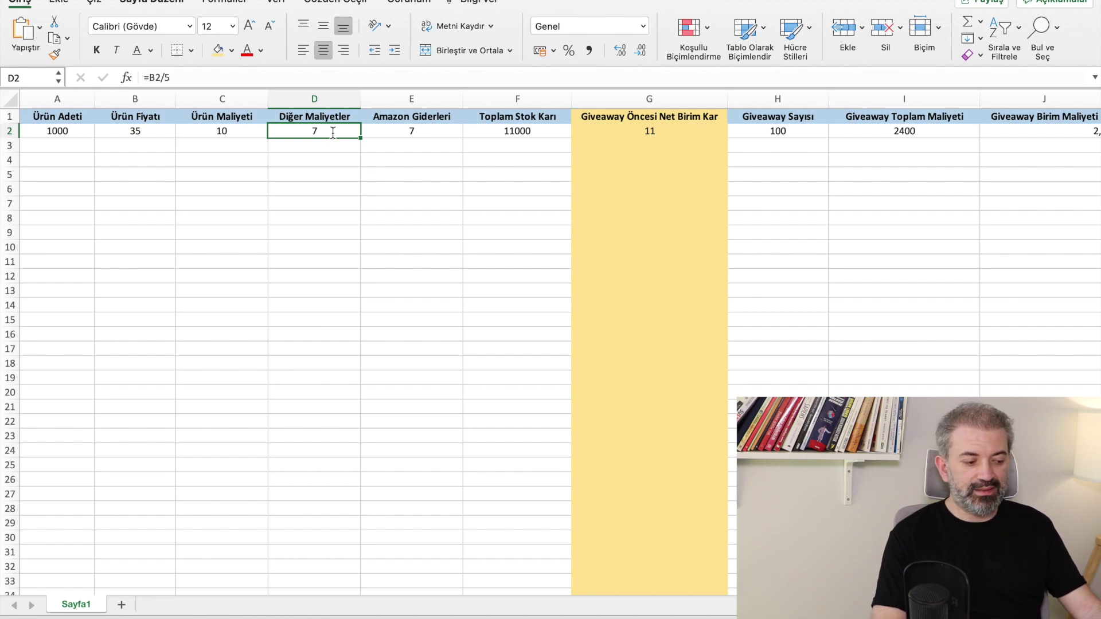
click(321, 149)
click(328, 136)
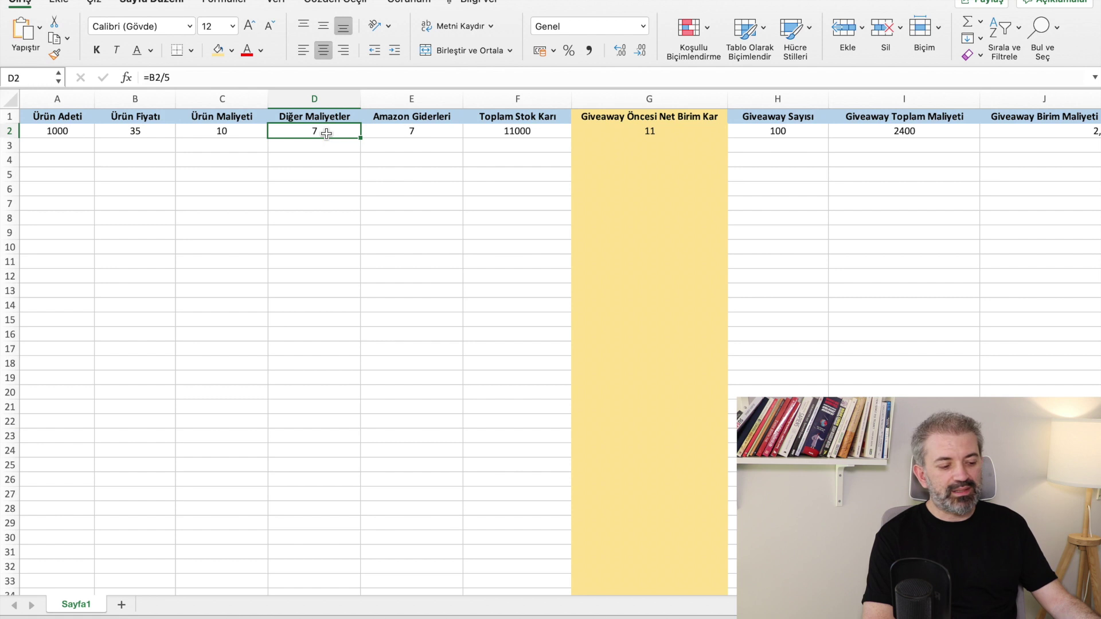
click(314, 99)
click(337, 161)
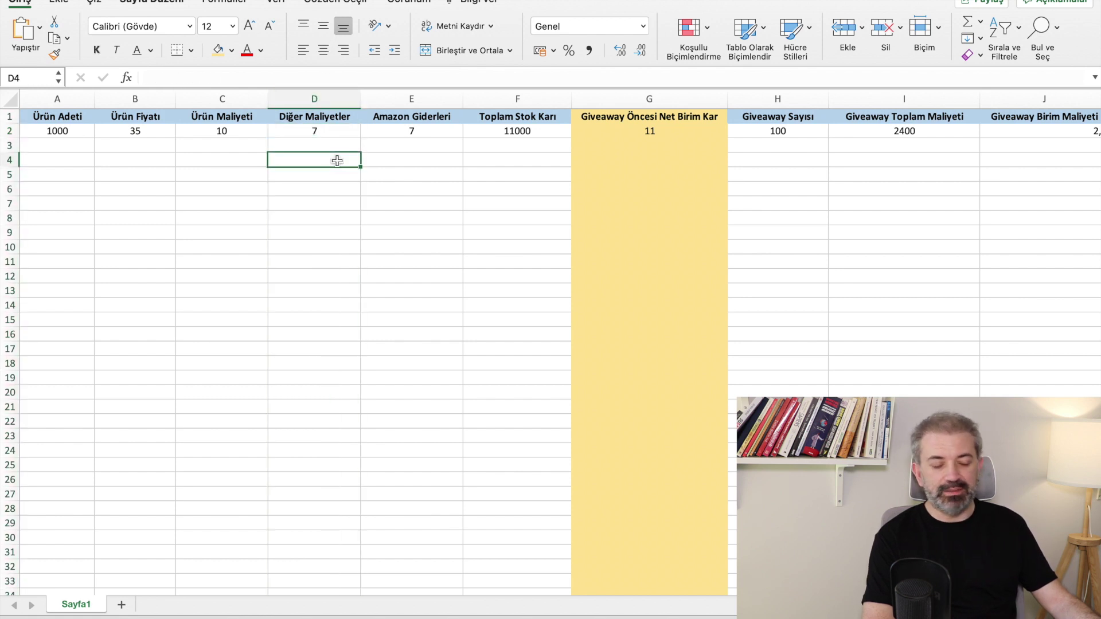
Inspect the formulas behind Amazon Giderleri in E2 and Toplam Stok Karı in F2, leaving both as they are.
click(437, 128)
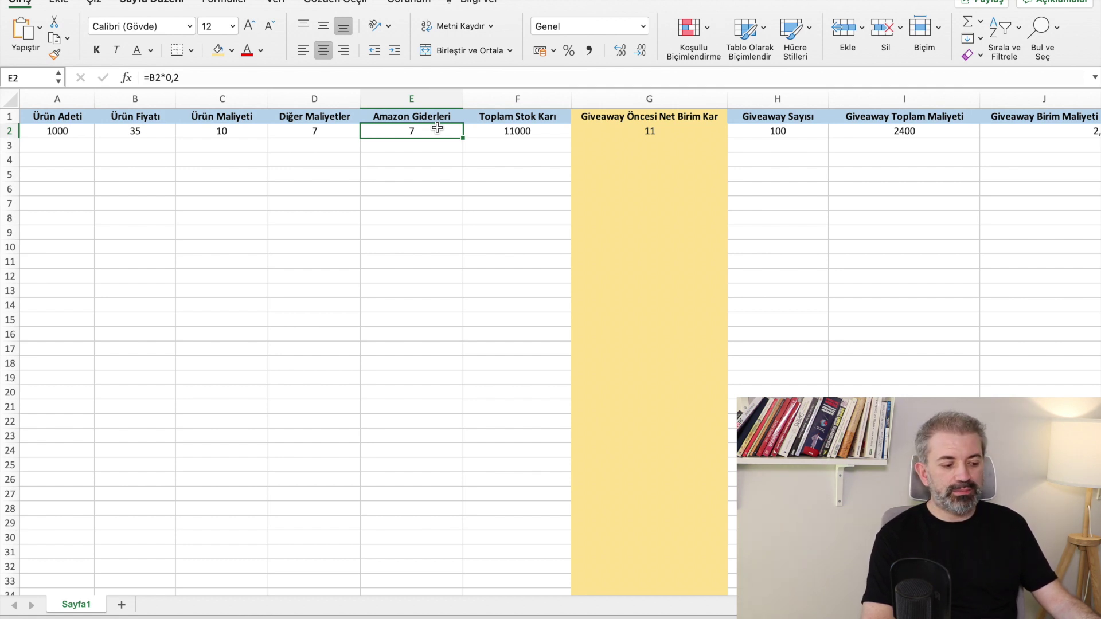
double_click(437, 128)
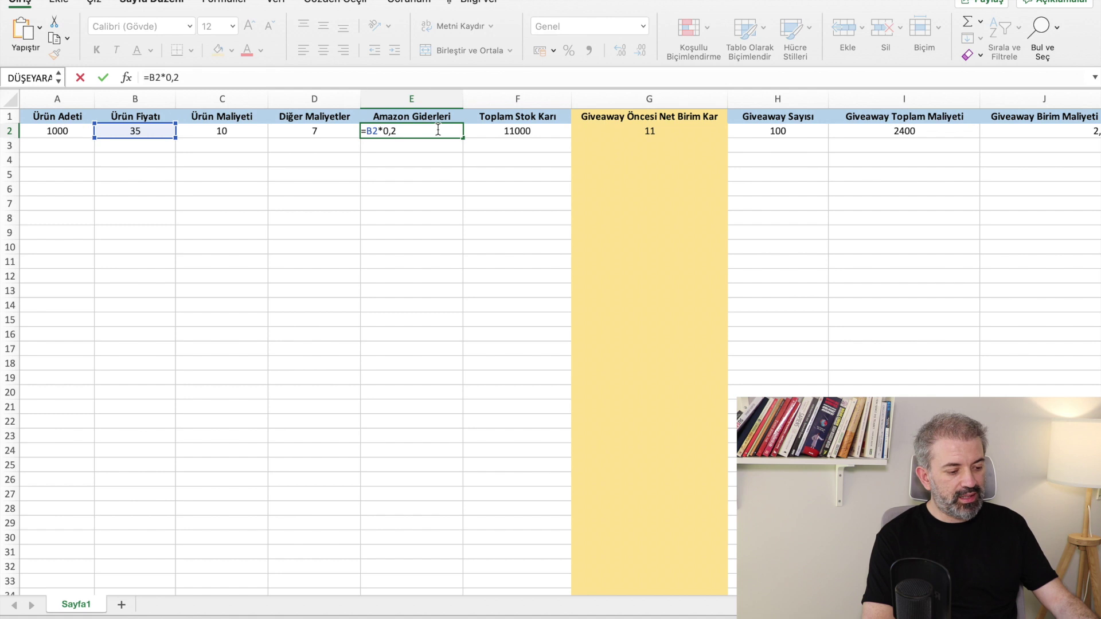
key(ctrl+Return)
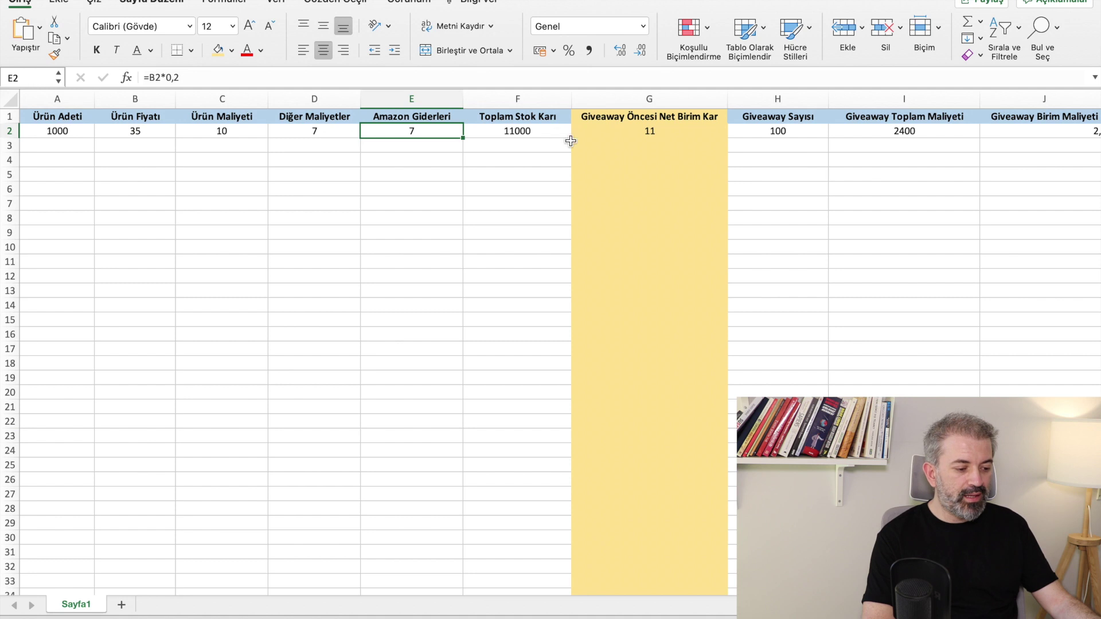
click(538, 134)
double_click(527, 129)
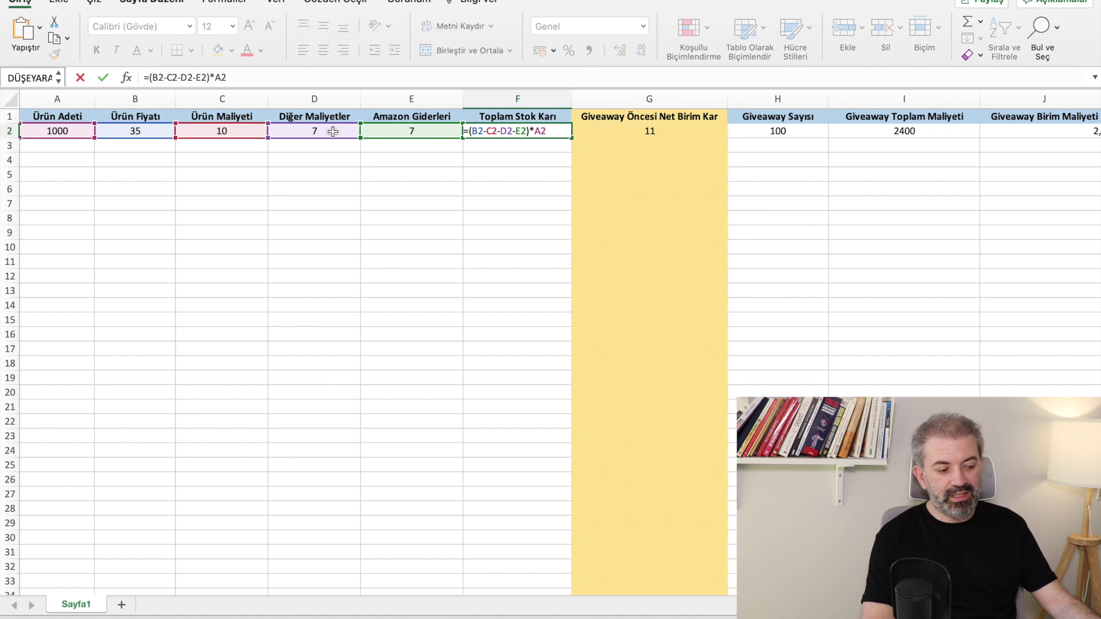
key(Return)
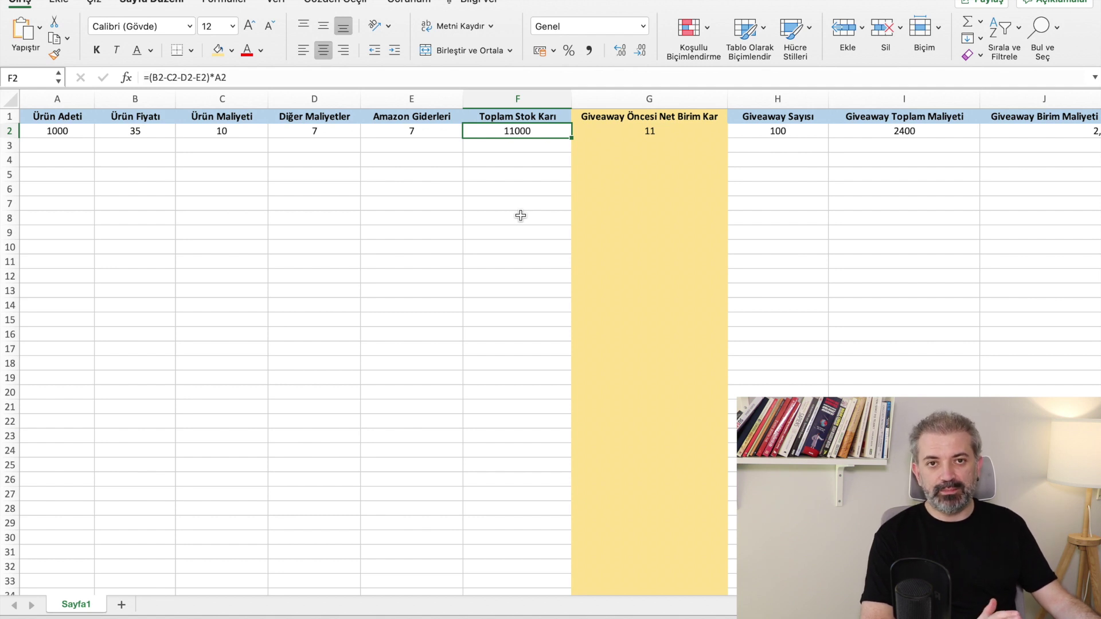
Inspect the formula behind Giveaway Öncesi Net Birim Kar in cell G2 and leave it as it is.
click(662, 133)
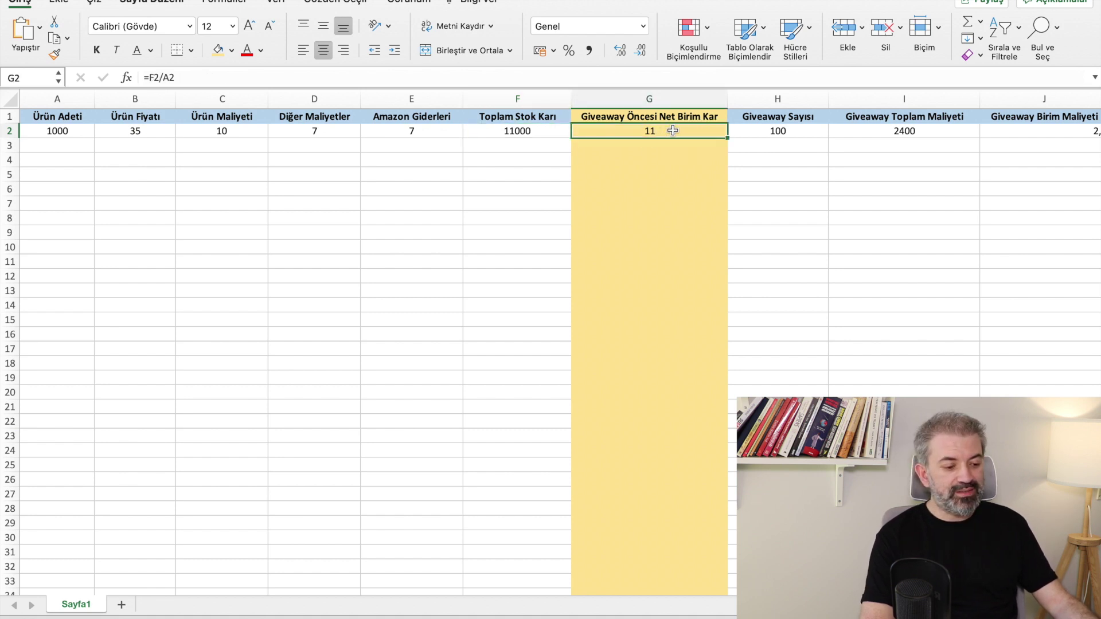
double_click(673, 131)
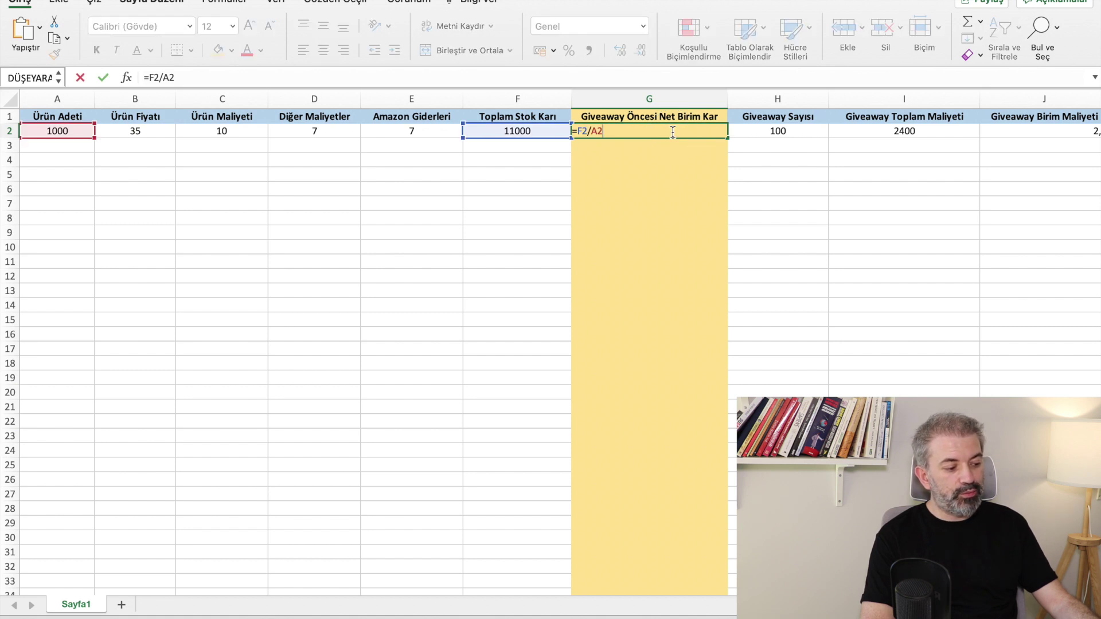
key(Escape)
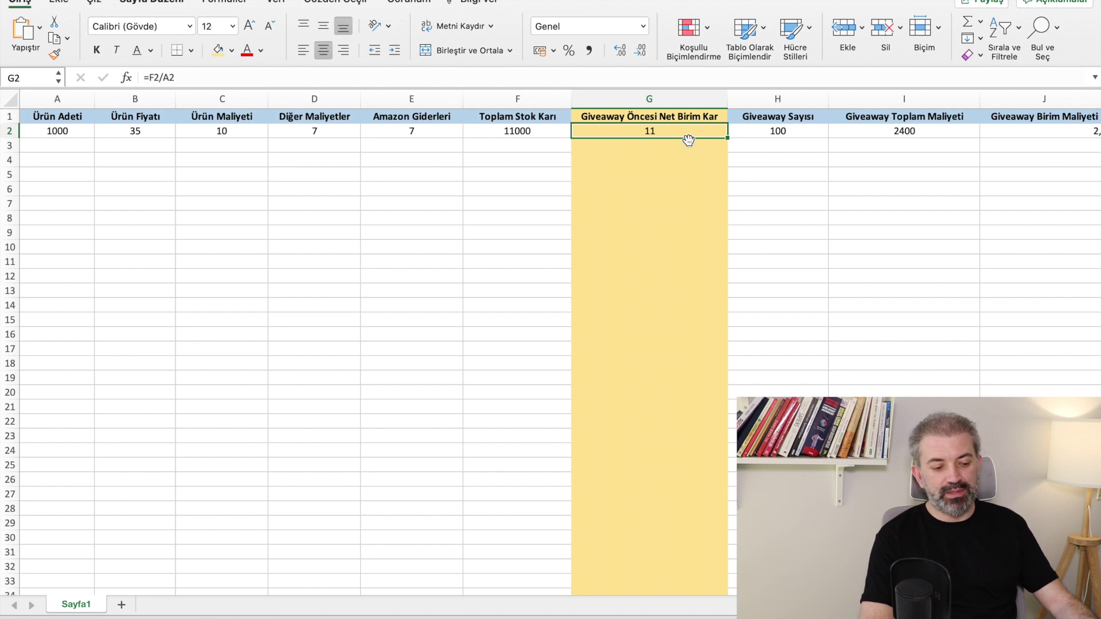
Select Giveaway Sayısı in H2, switch to Helium 10 Magnet in the browser and consult the "chocolate candy" row.
click(782, 133)
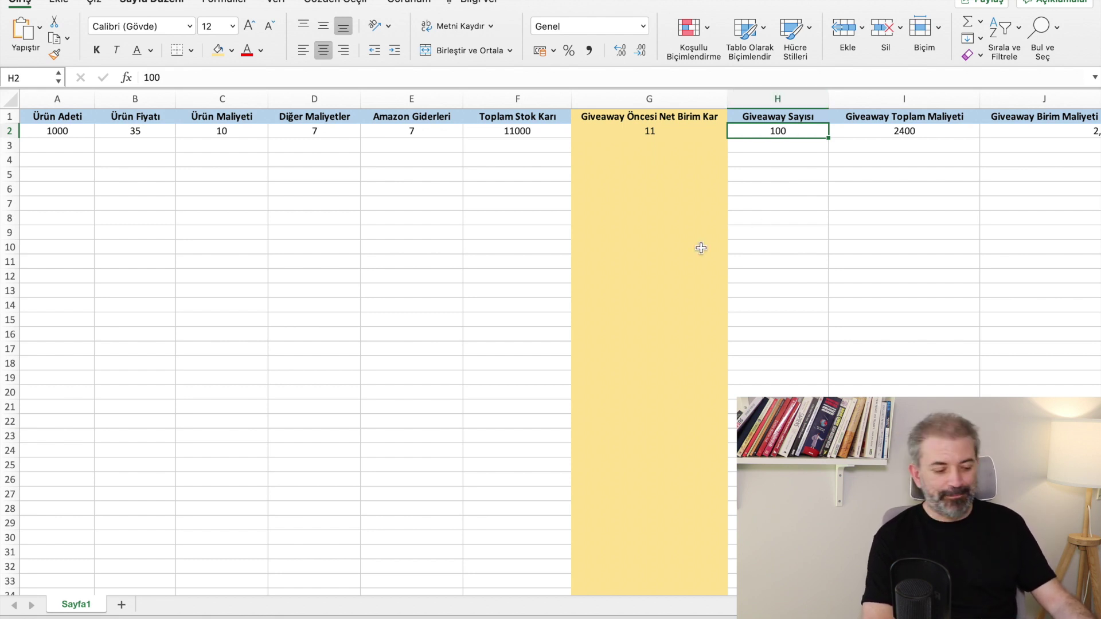
click(604, 609)
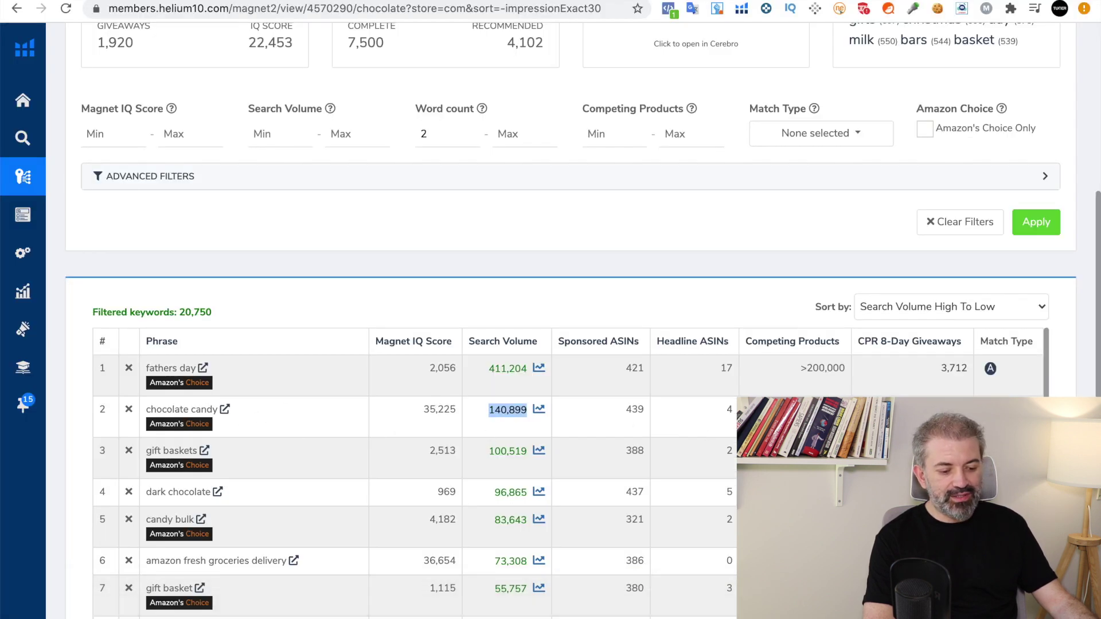
click(184, 409)
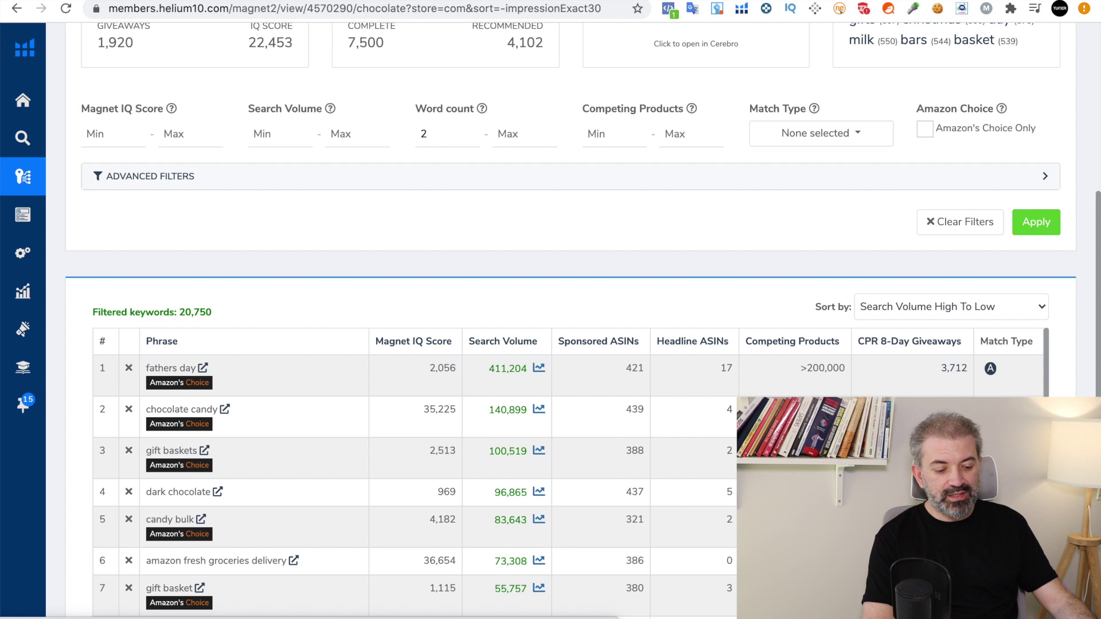
mouse_move(528, 614)
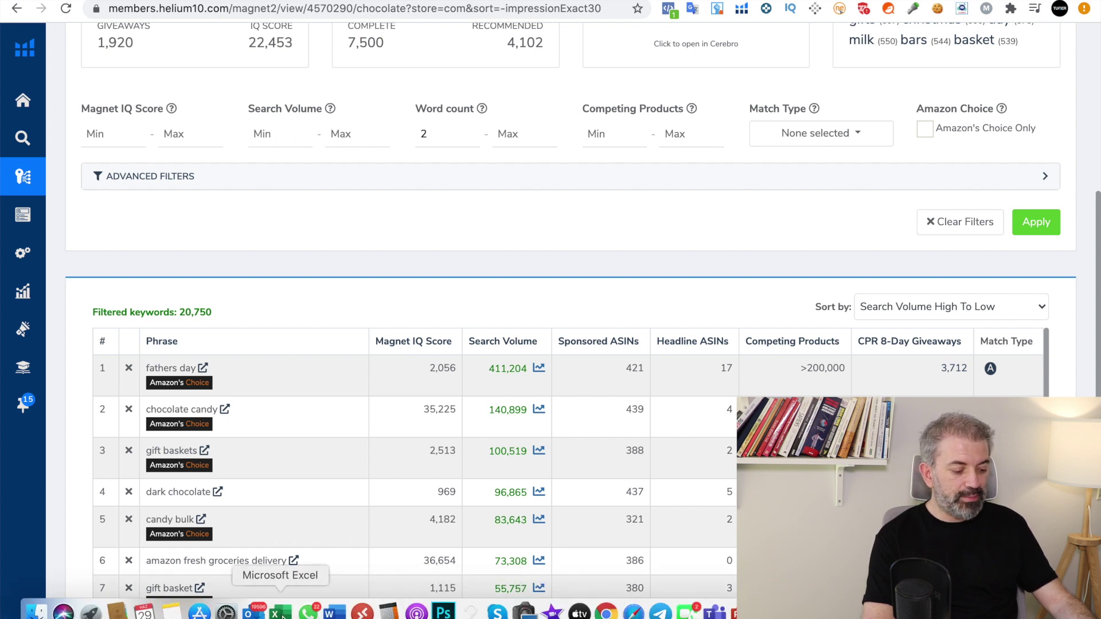
Switch back to the Excel workbook and set Giveaway Sayısı in H2 to 1128.
click(279, 614)
text(1128)
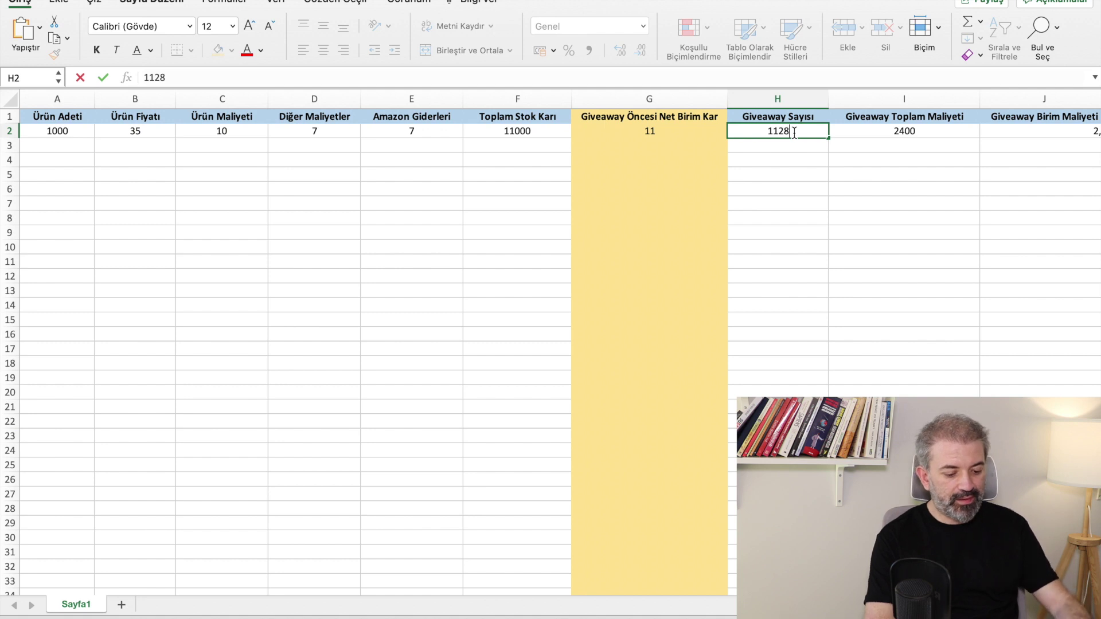
key(Return)
Inspect the Giveaway Toplam Maliyeti formula in I2 along with the cost cells it references, without changing it.
scroll(860, 165, right, 3)
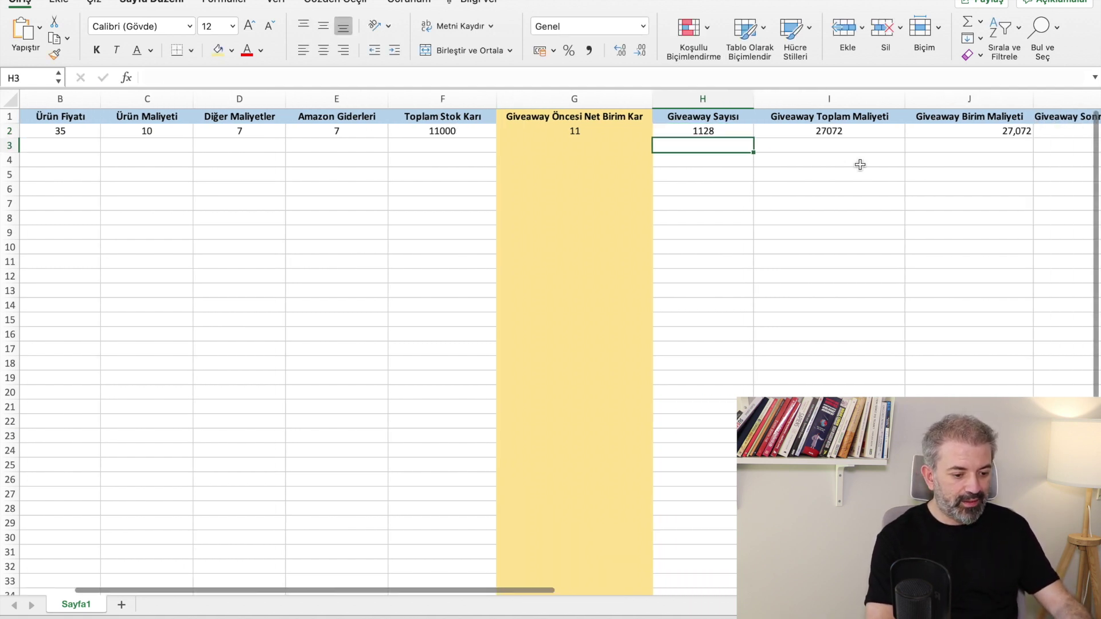
scroll(857, 165, right, 2)
click(761, 133)
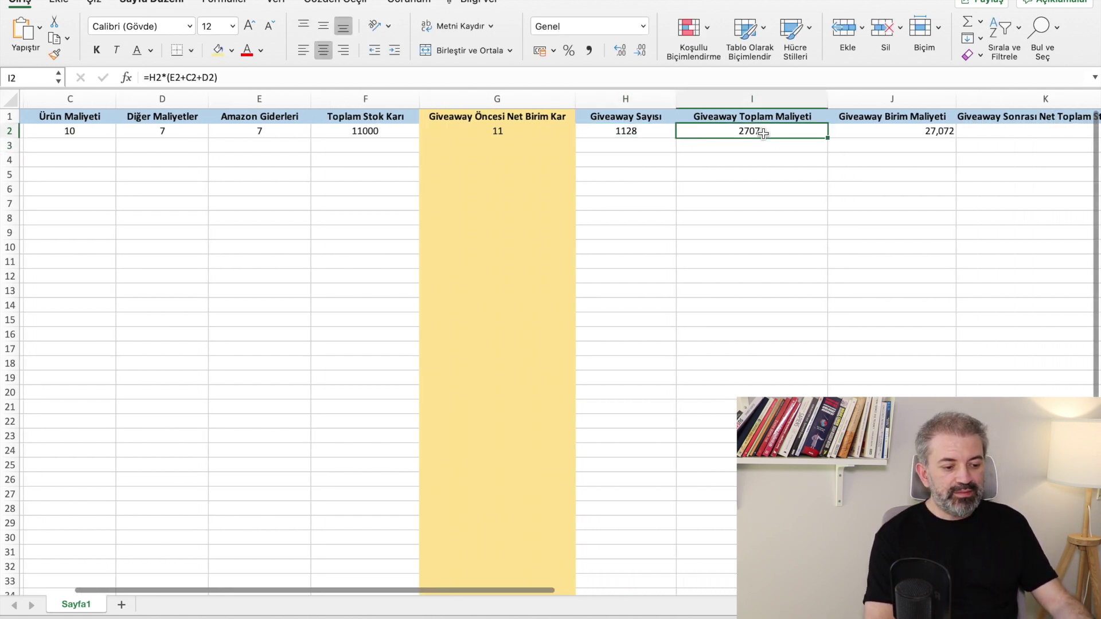
double_click(769, 131)
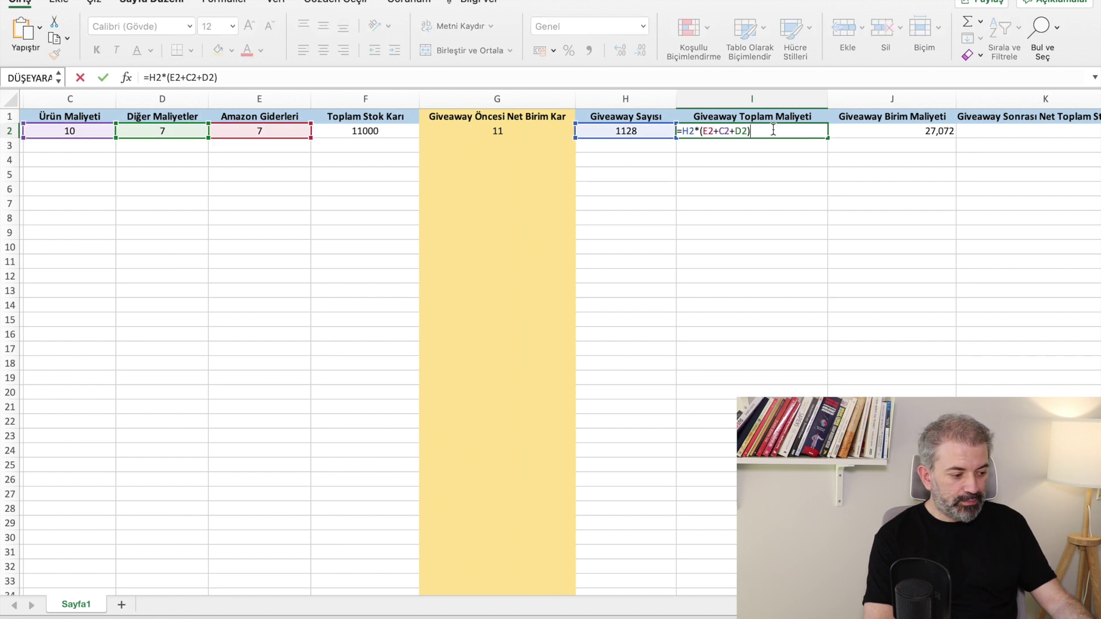
scroll(764, 227, left, 4)
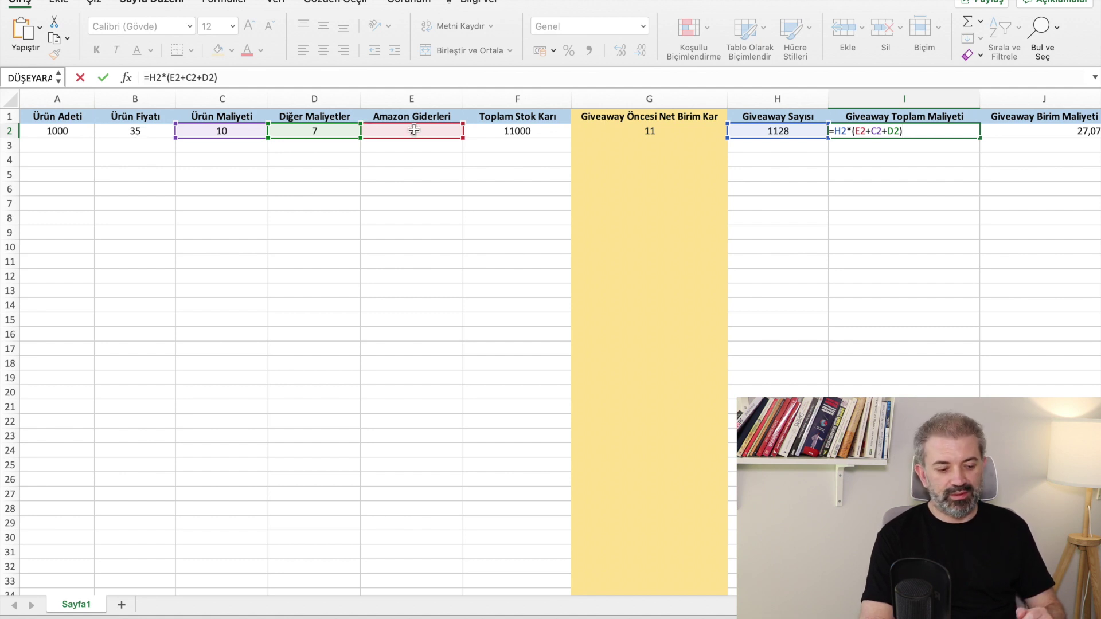
key(ctrl+Return)
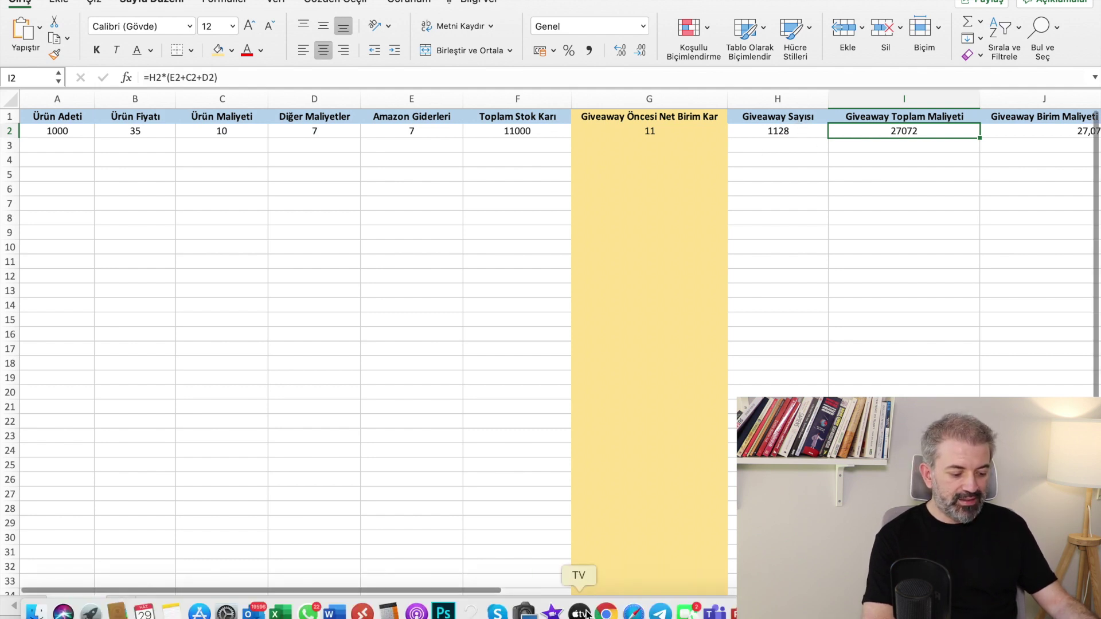
Recheck the Helium 10 keyword table, return to the Excel workbook and inspect the Giveaway Birim Maliyeti formula in J2.
click(606, 612)
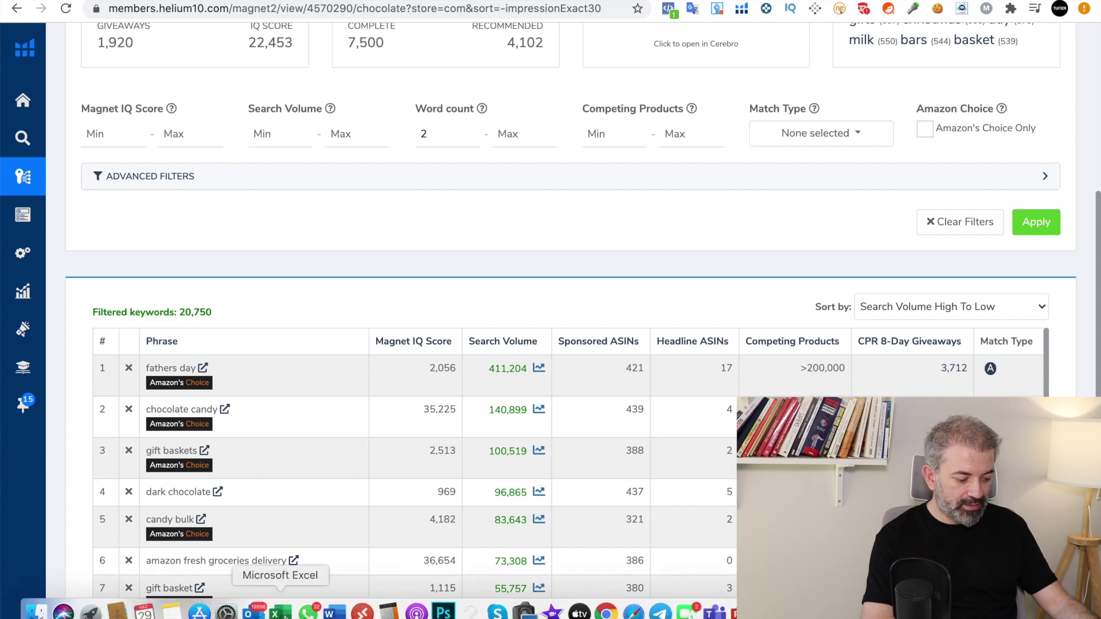
click(280, 612)
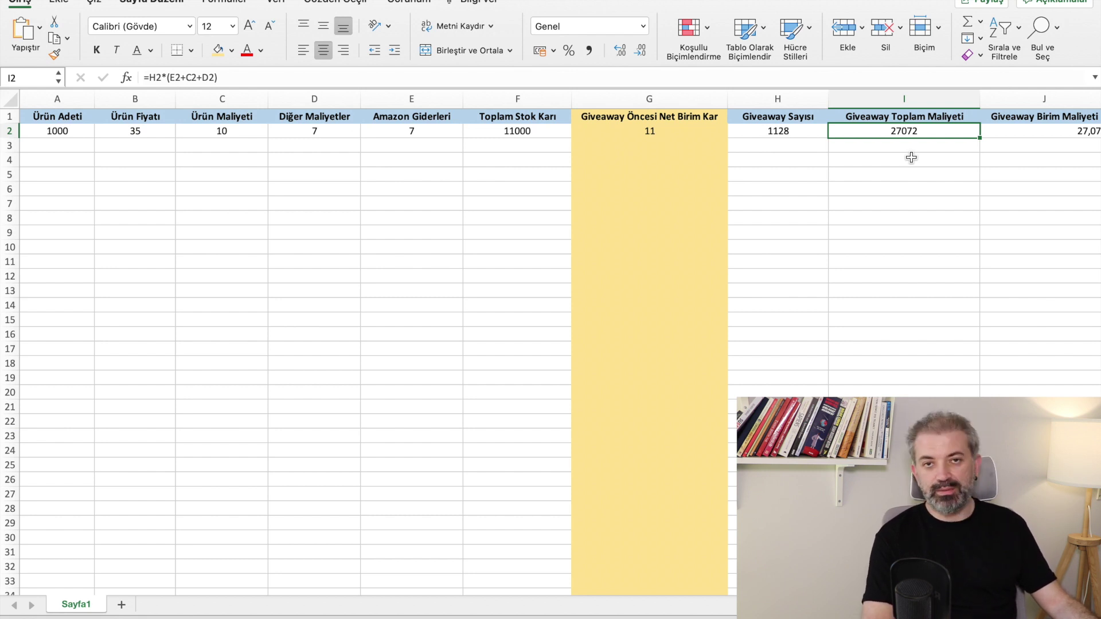
scroll(910, 156, right, 3)
click(937, 131)
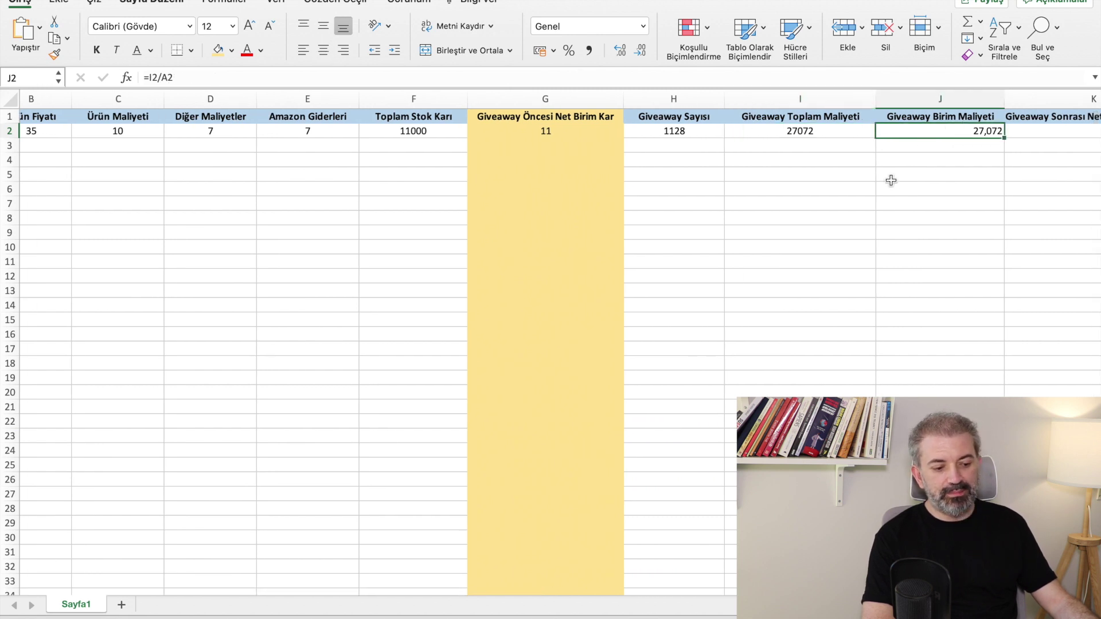
double_click(948, 131)
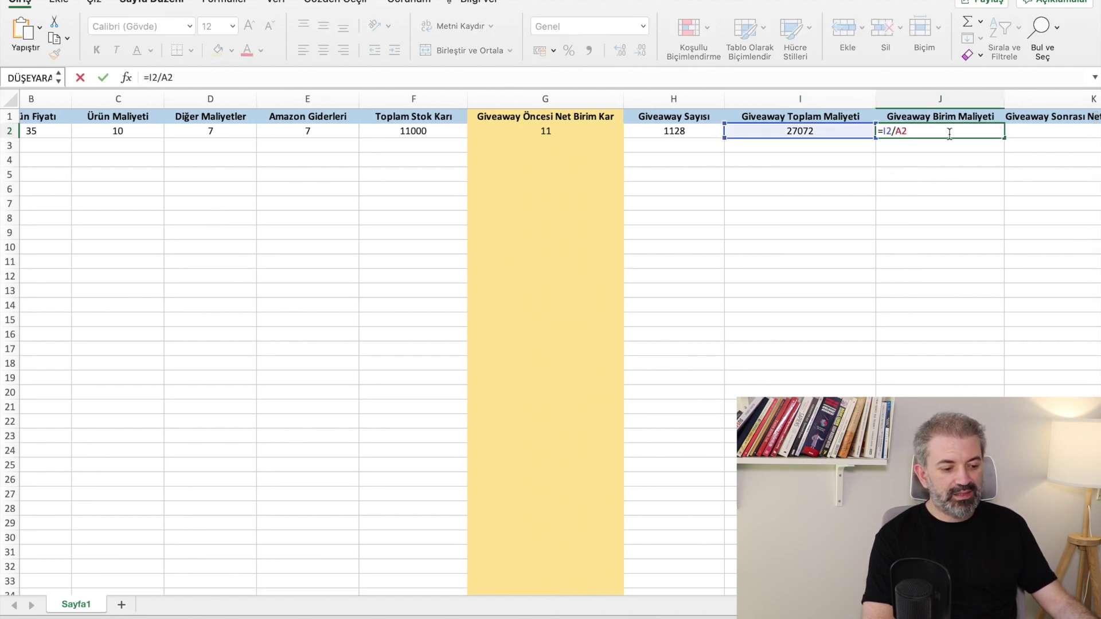
scroll(894, 286, left, 3)
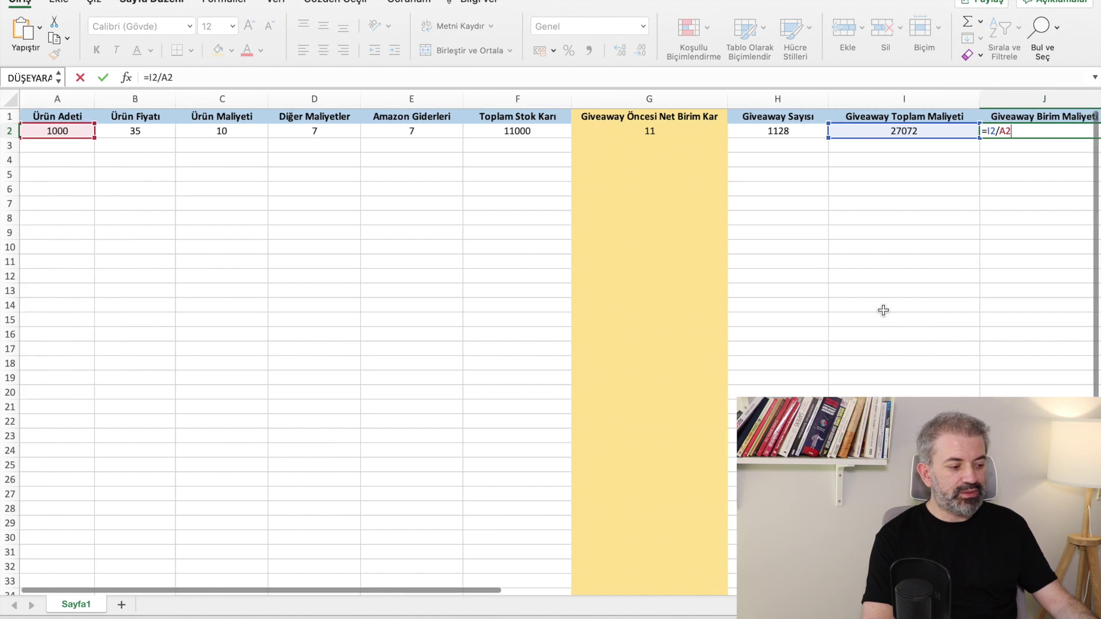
scroll(883, 310, right, 4)
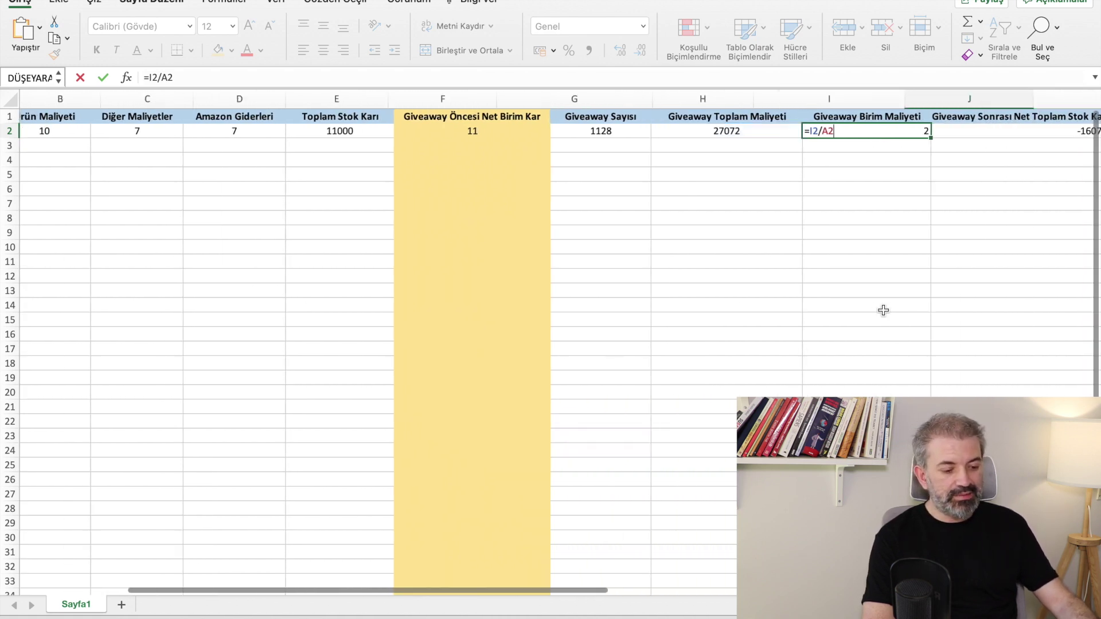
key(Return)
Inspect the formula behind Giveaway Sonrası Net Toplam Stok Karı in K2 without changing it.
scroll(1003, 166, right, 3)
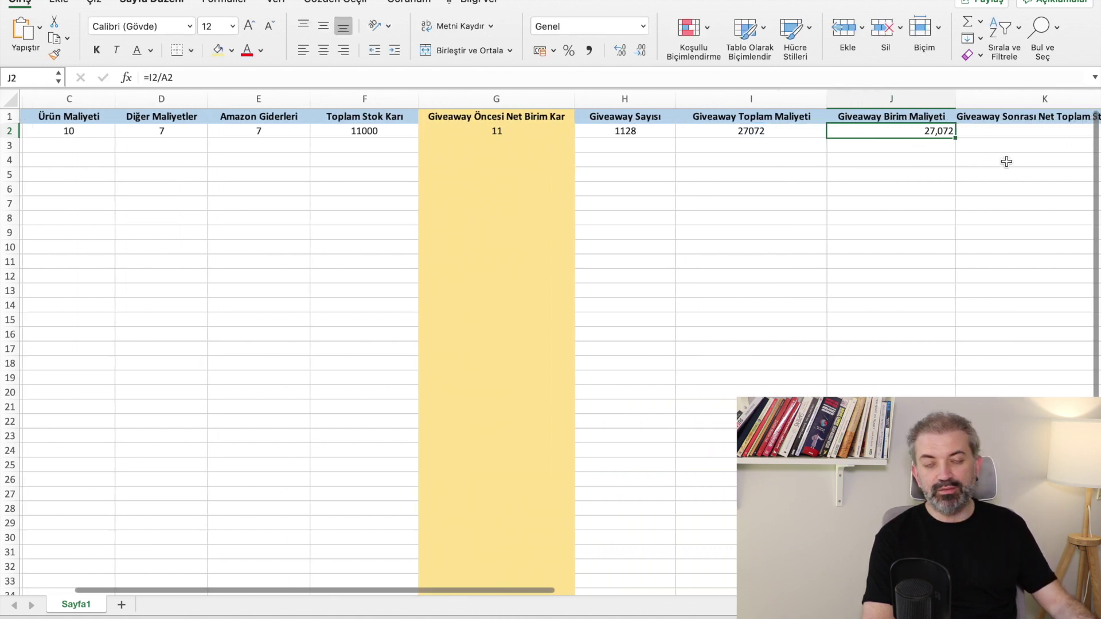
scroll(1006, 161, right, 2)
click(869, 131)
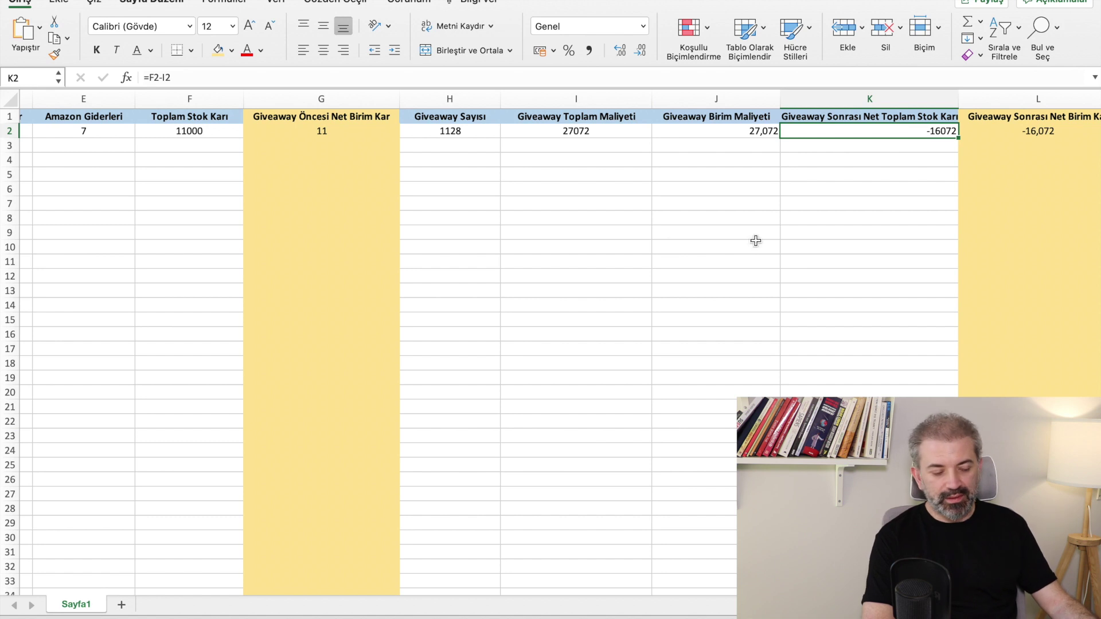
double_click(875, 134)
key(Escape)
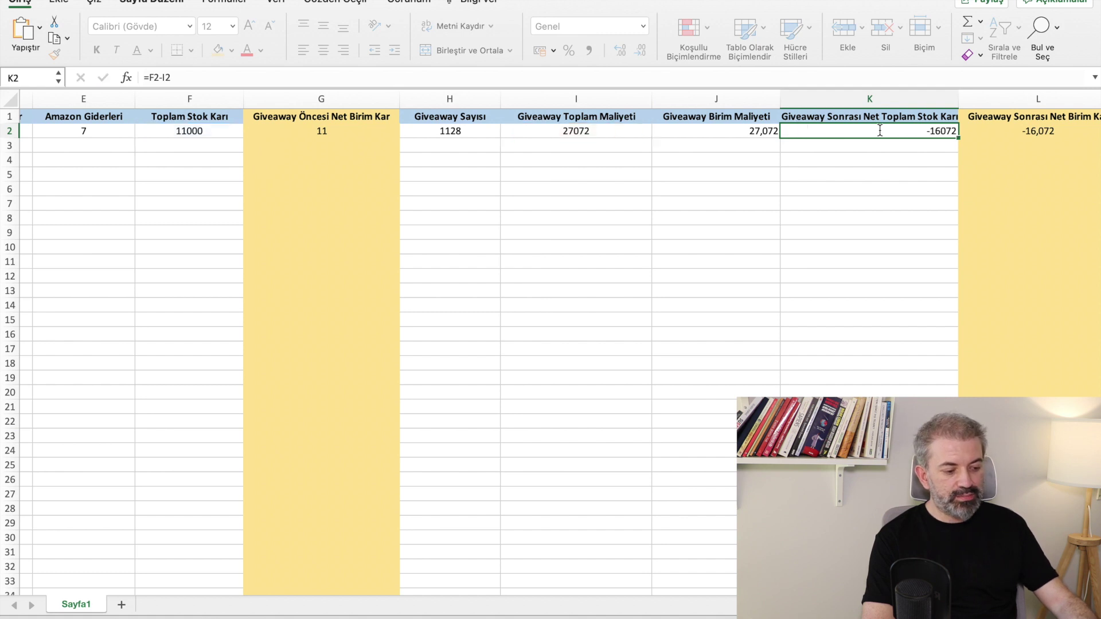
Set Giveaway Sayısı in H2 to 1000.
click(483, 133)
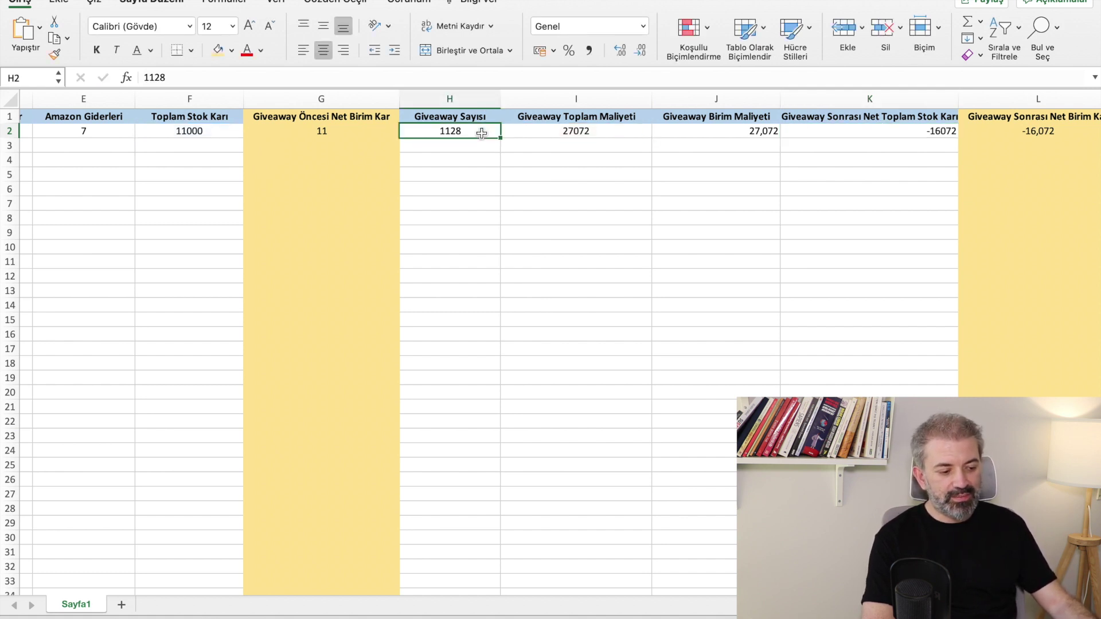
text(1000)
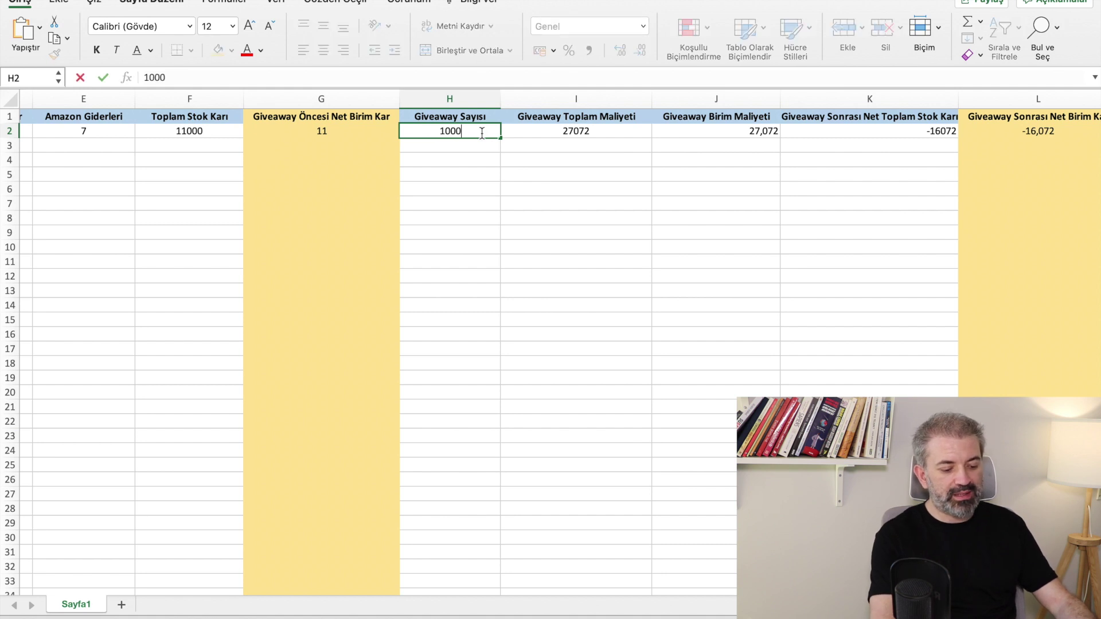
key(Return)
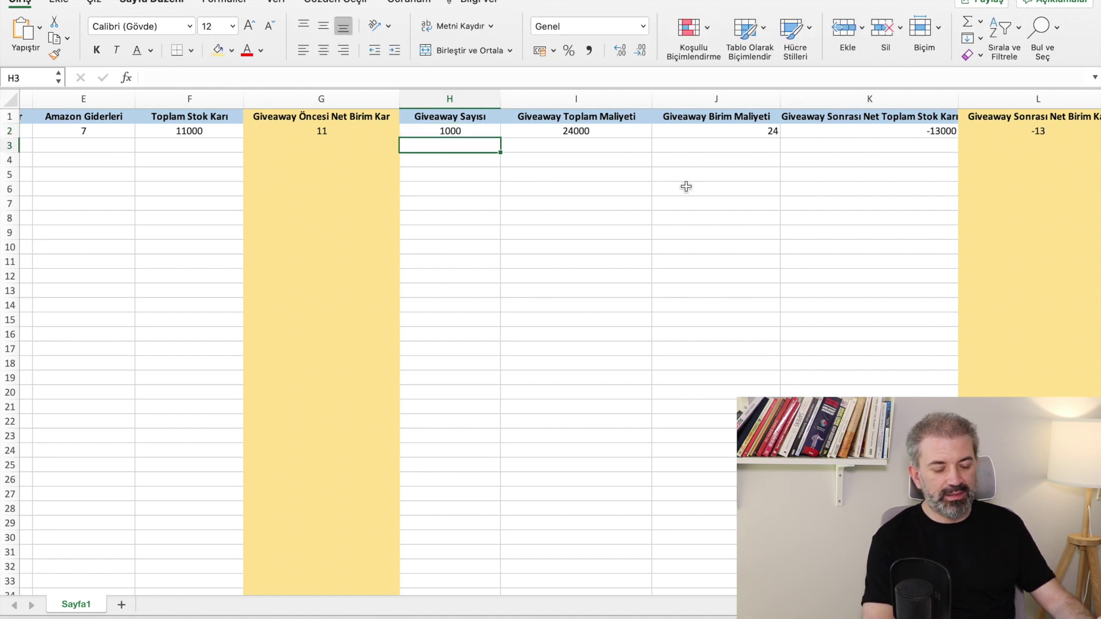
Review Giveaway Sonrası Net Toplam Stok Karı in K2 for the 1000-unit giveaway and the cells its formula references.
click(876, 133)
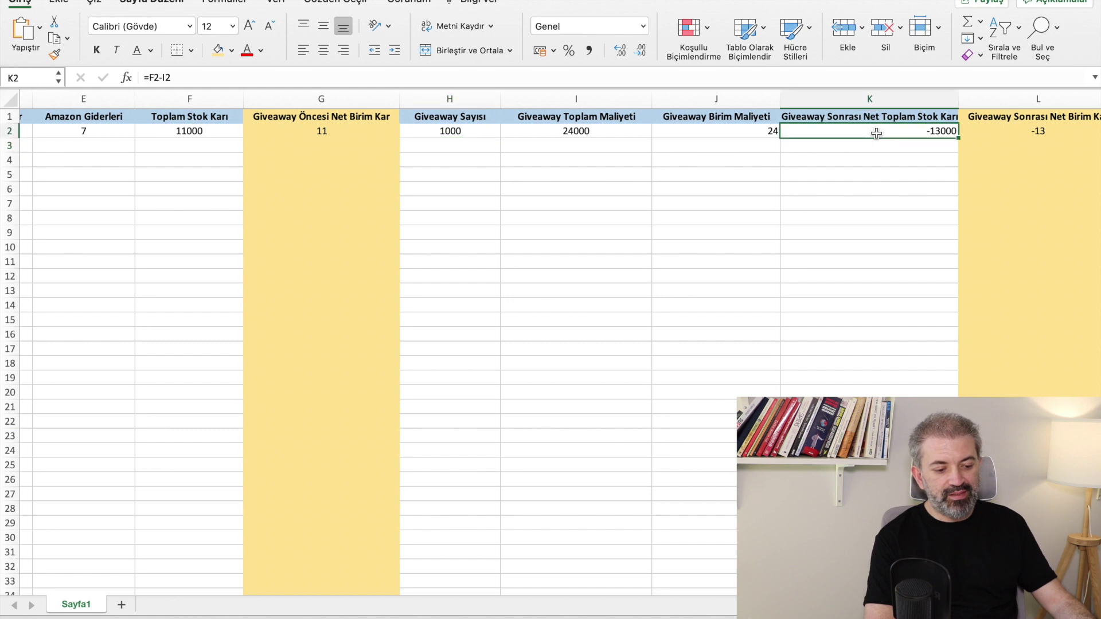
double_click(915, 132)
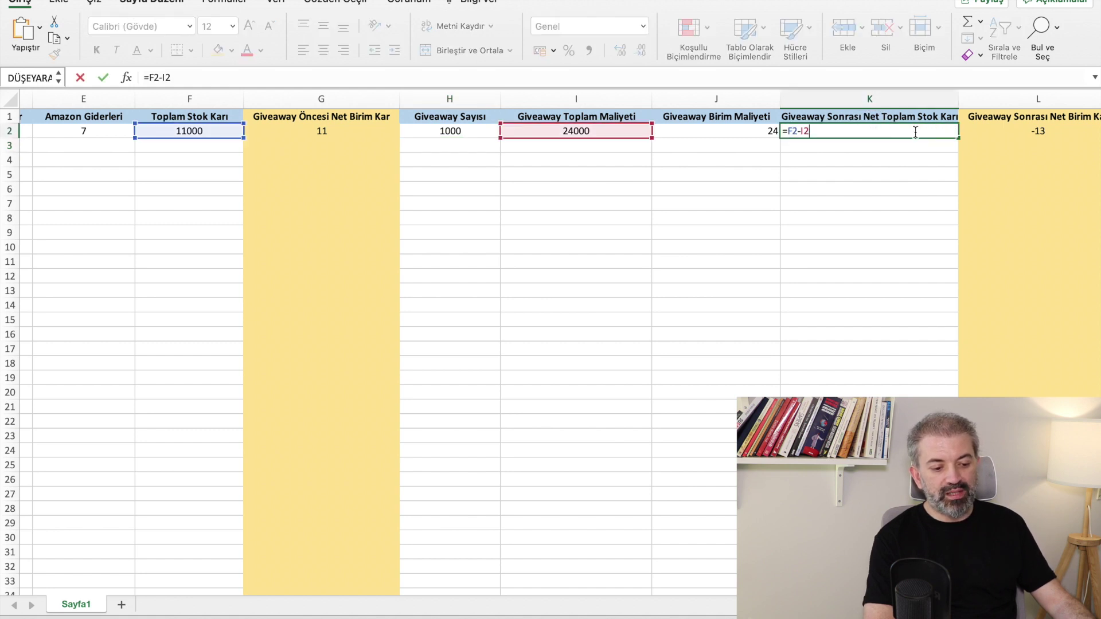
key(Escape)
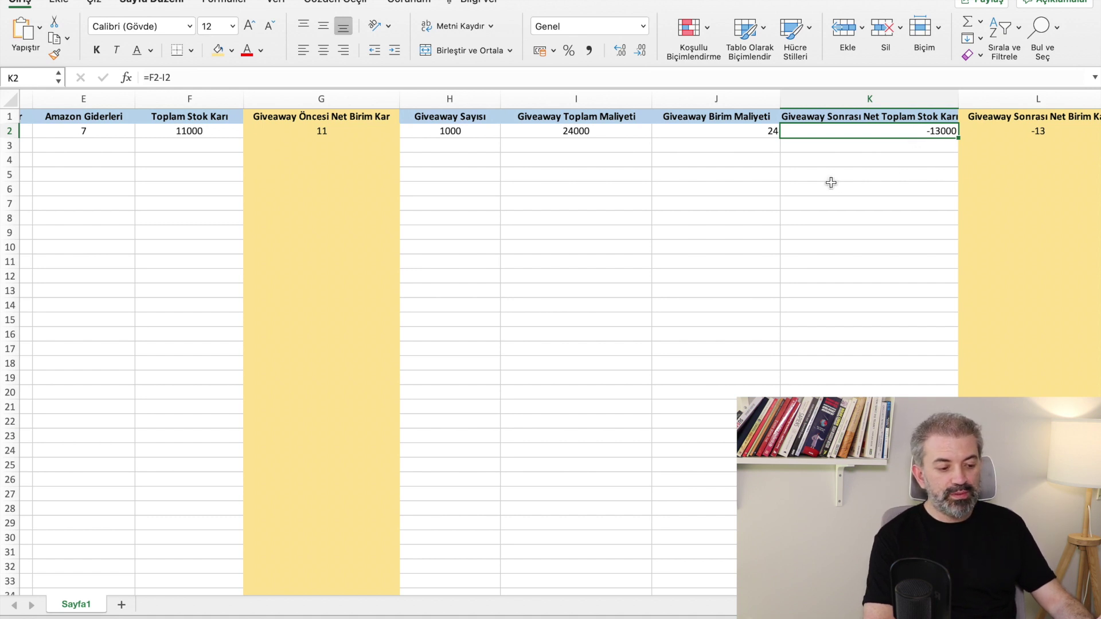
Check Giveaway Sonrası Net Birim Kar in L2 and compare it with the product and pre-giveaway profit figures in row 2.
scroll(726, 190, right, 5)
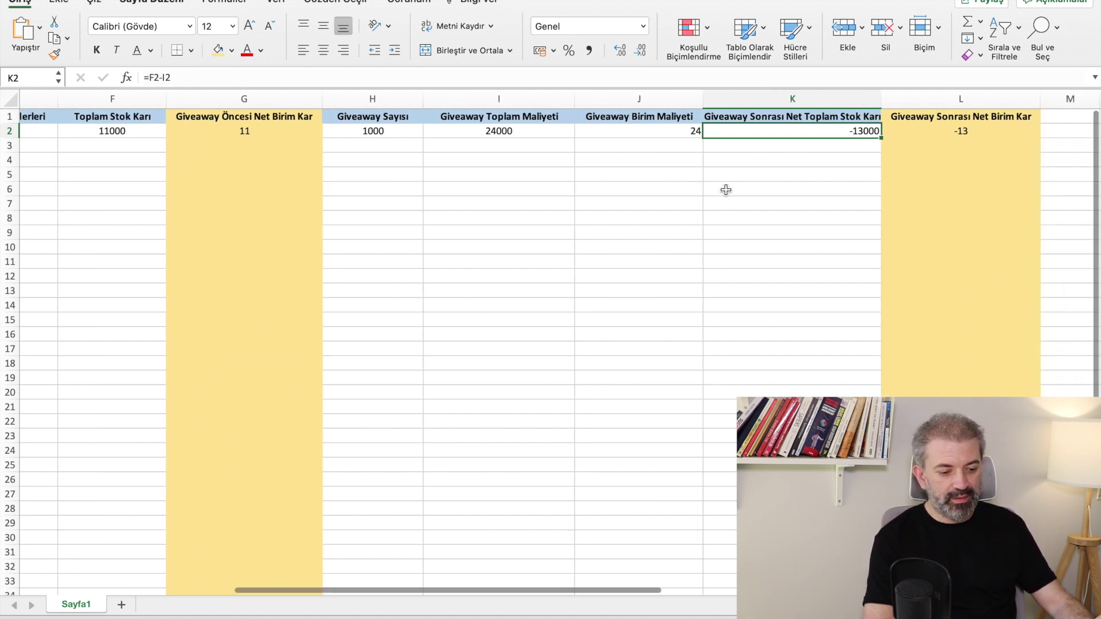
click(880, 132)
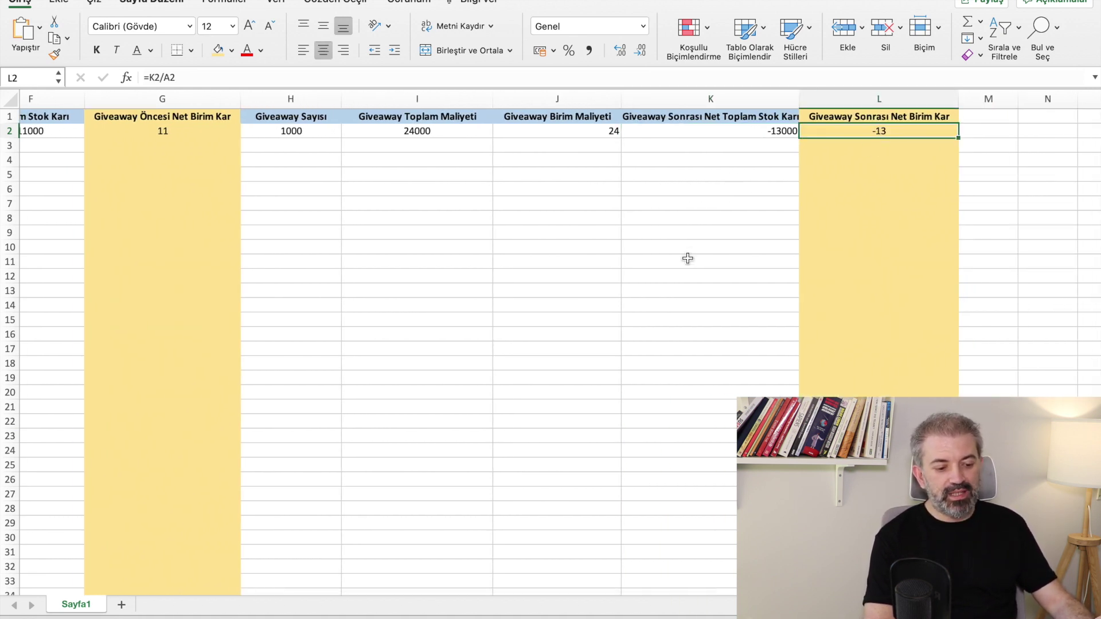
scroll(687, 258, left, 8)
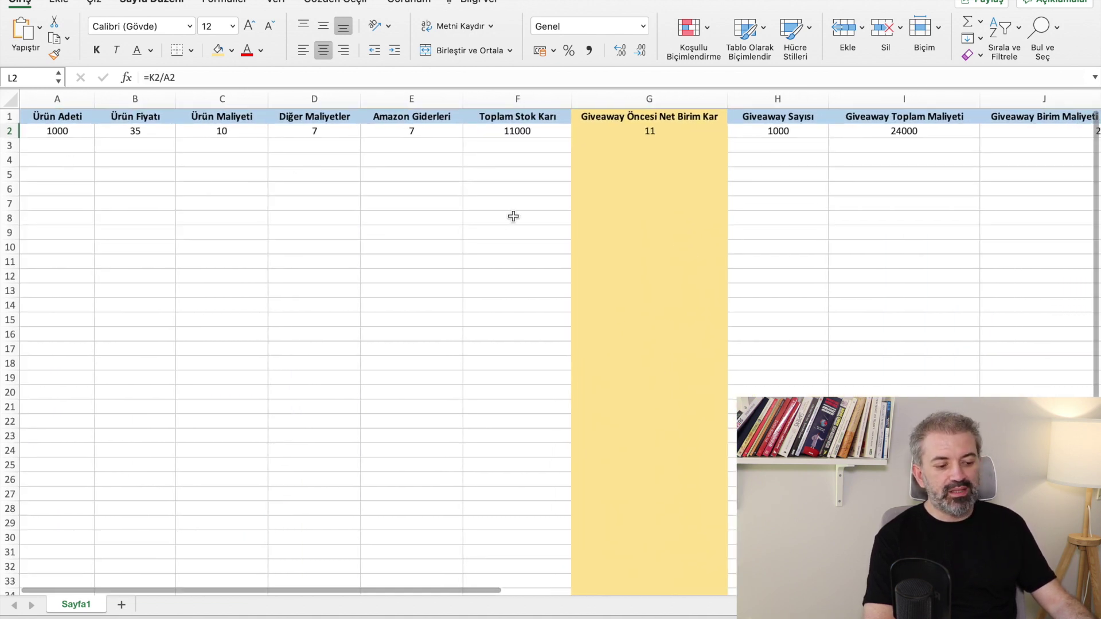
scroll(759, 216, right, 10)
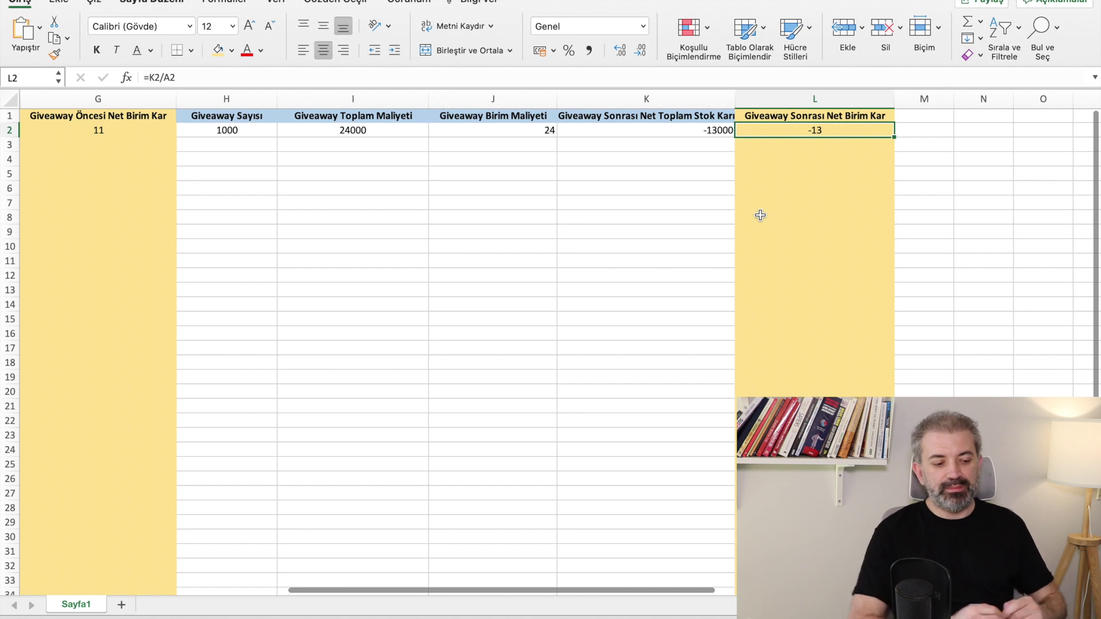
Review Giveaway Toplam Maliyeti in I2 alongside the profit figures before and after the giveaway.
scroll(760, 215, left, 2)
scroll(580, 180, left, 4)
click(719, 132)
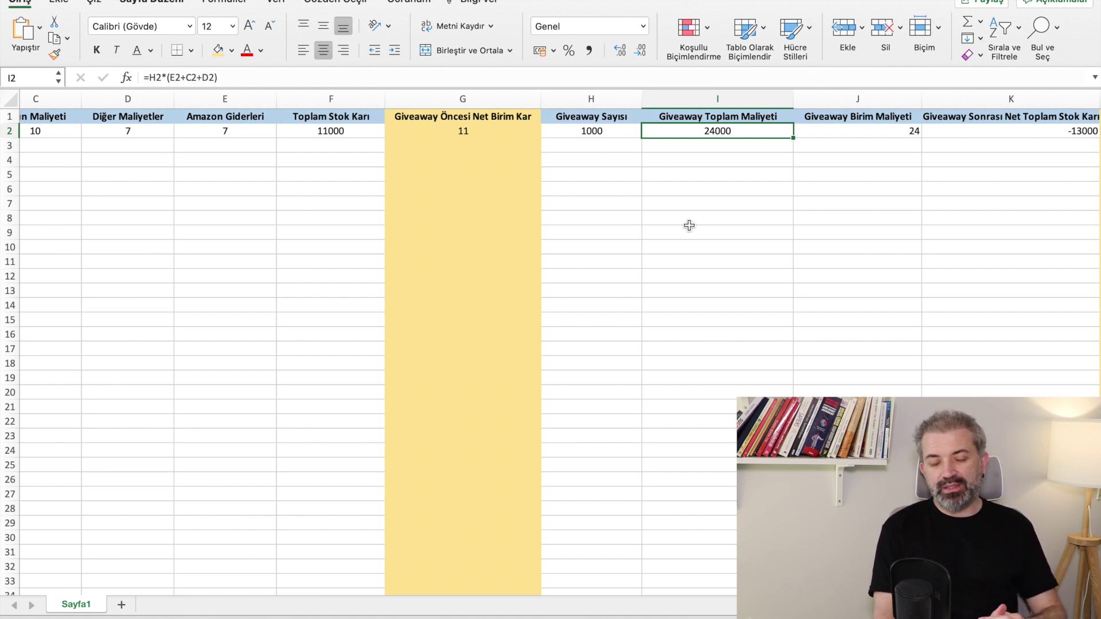
scroll(689, 225, right, 5)
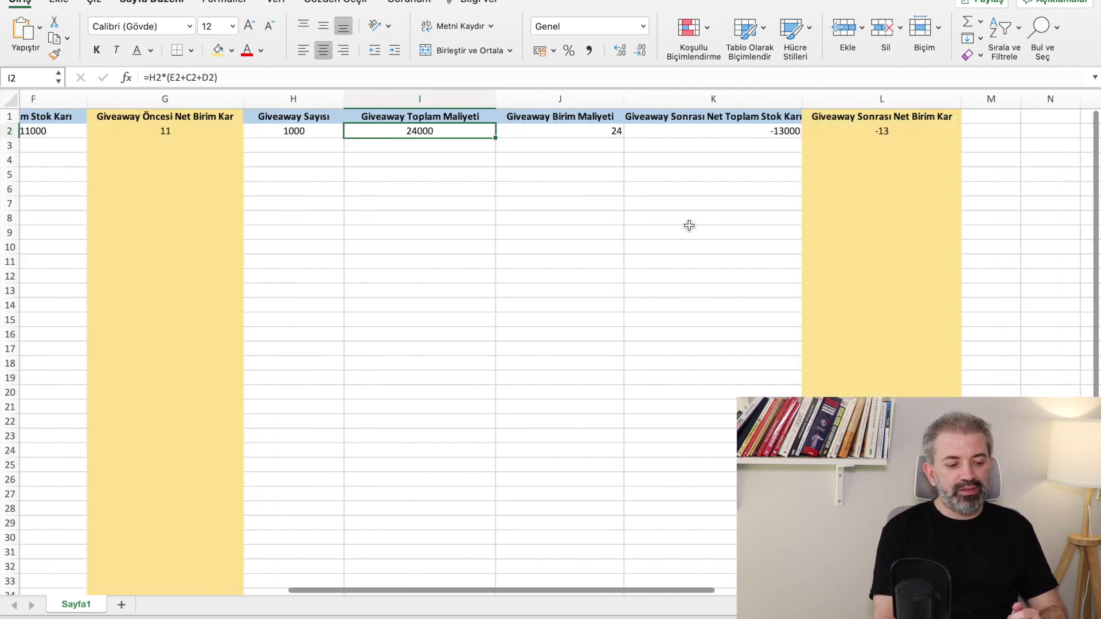
scroll(689, 225, left, 2)
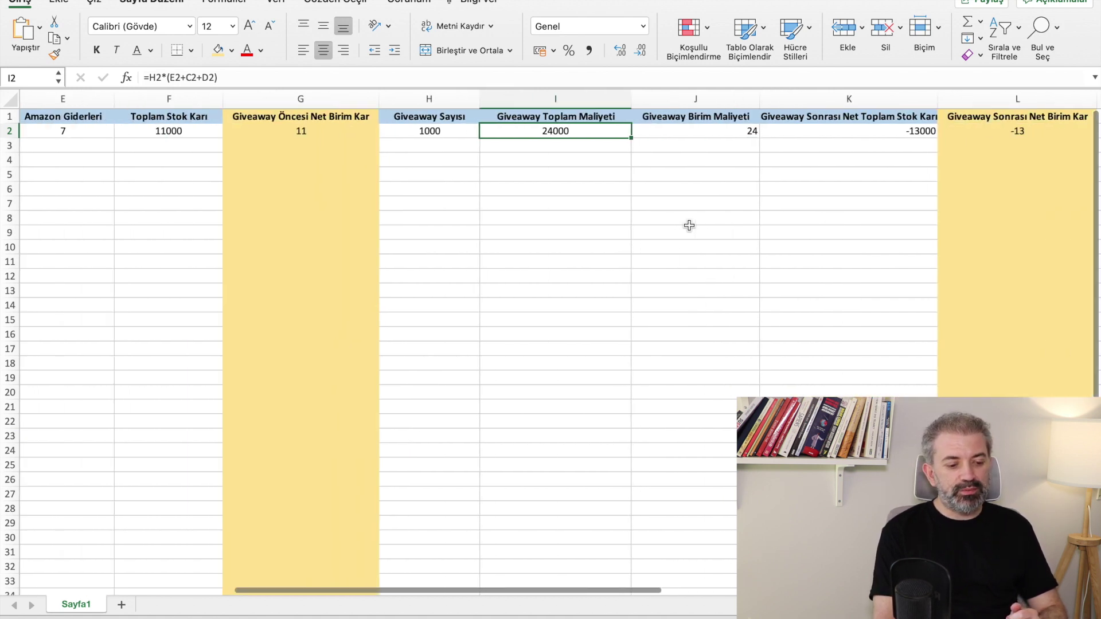
Check Giveaway Sonrası Net Toplam Stok Karı in K2, then switch to Chrome and examine the Helium 10 search volume for "chocolate candy".
click(872, 133)
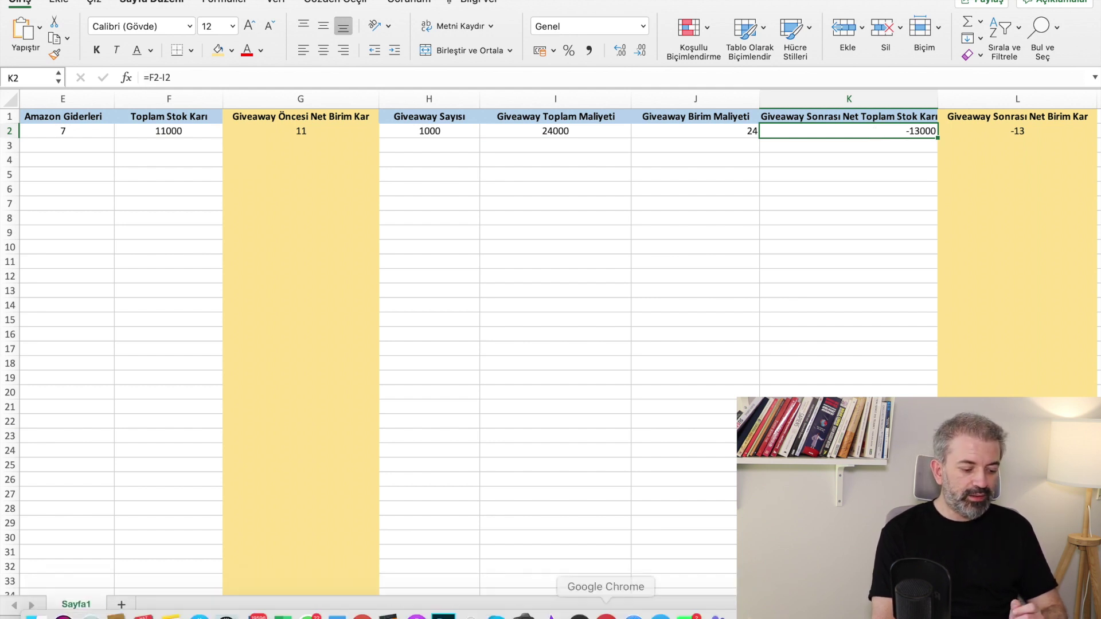
click(607, 606)
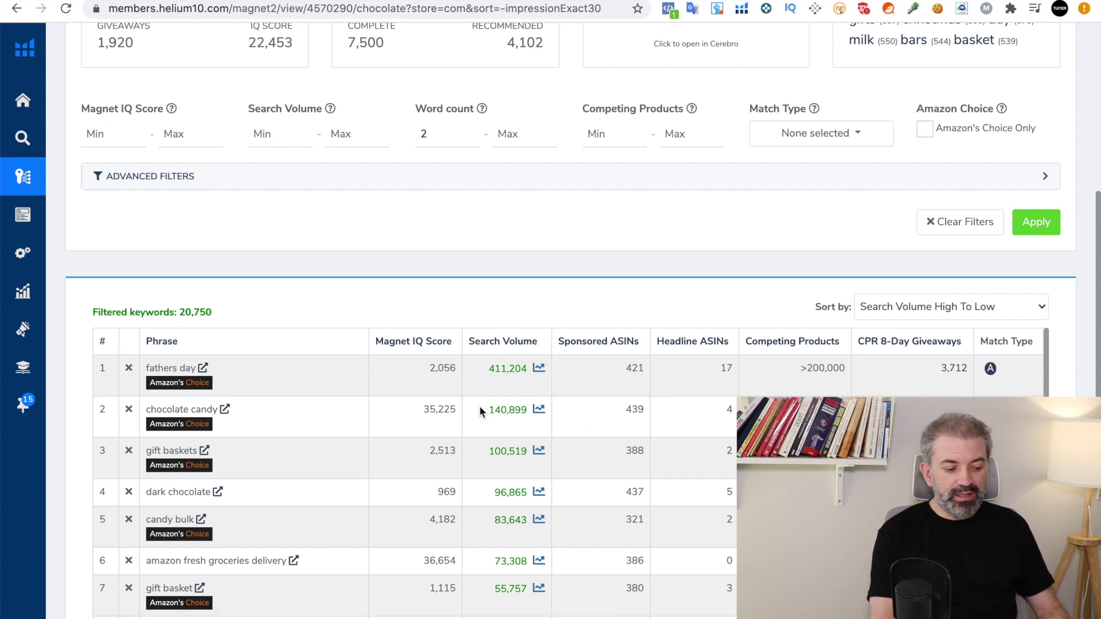
drag(481, 409, 526, 408)
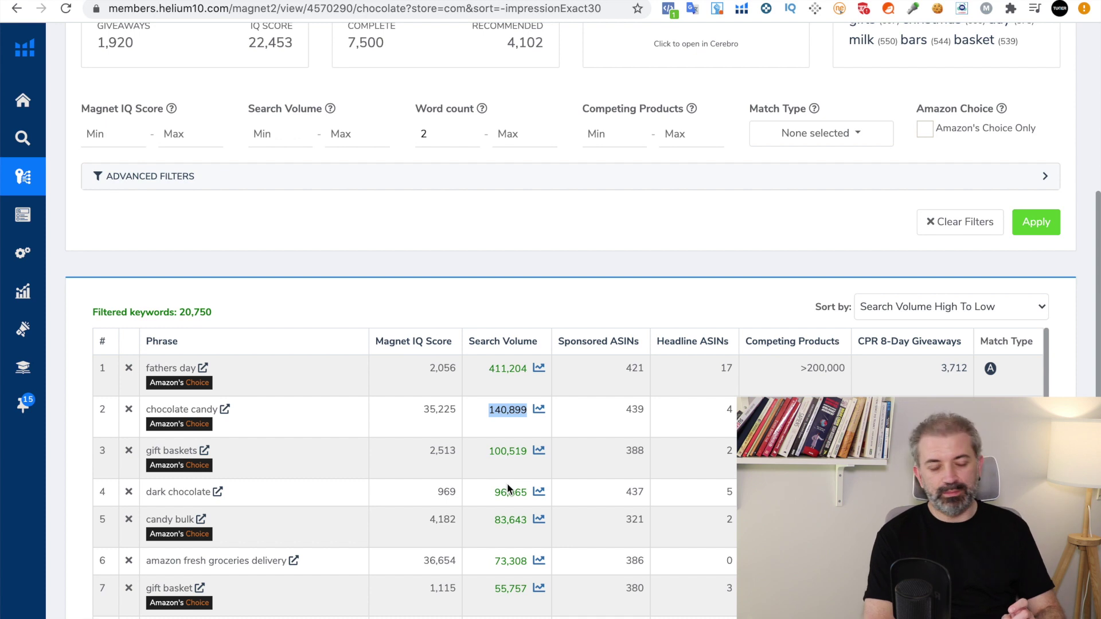
Browse the Helium 10 keyword list on pages 1 and 4 for phrases with lower search volume and fewer giveaways.
scroll(508, 485, down, 10)
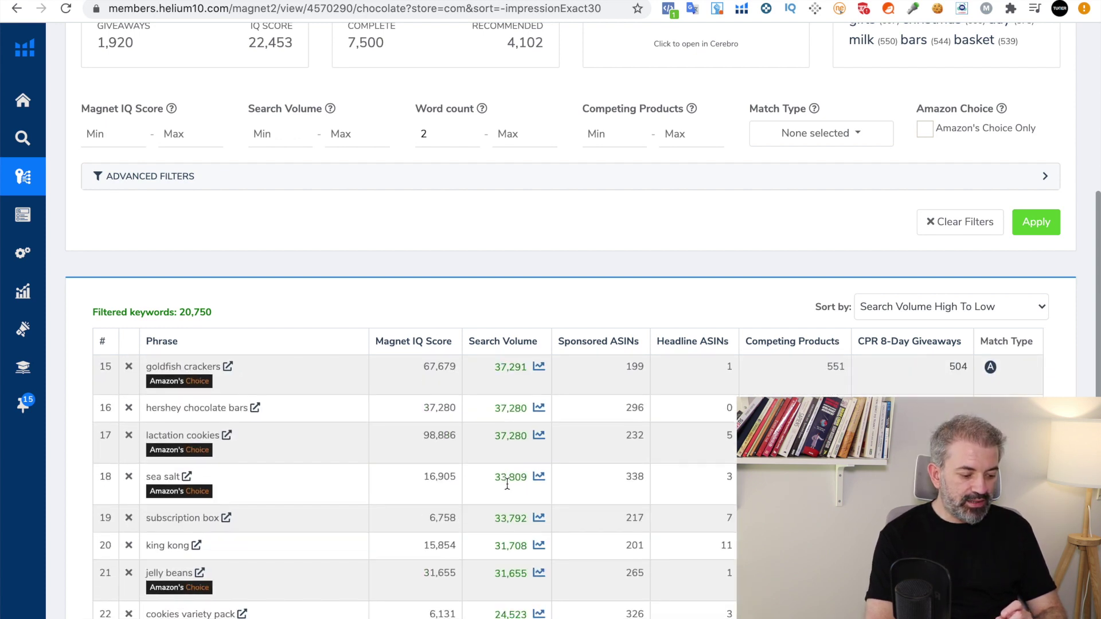
scroll(507, 484, down, 15)
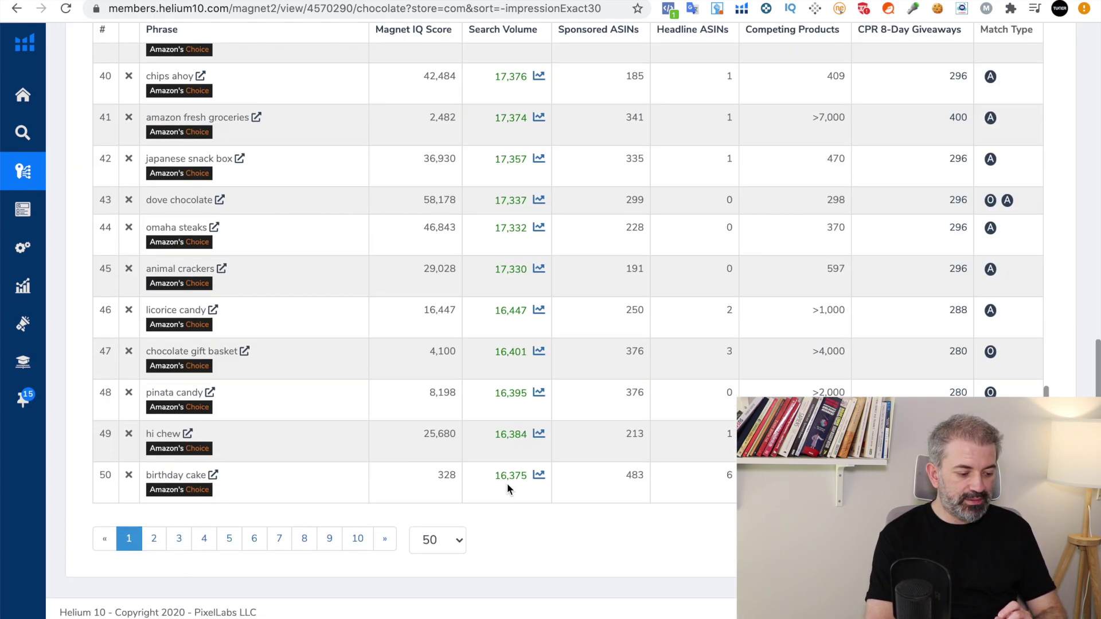
click(204, 538)
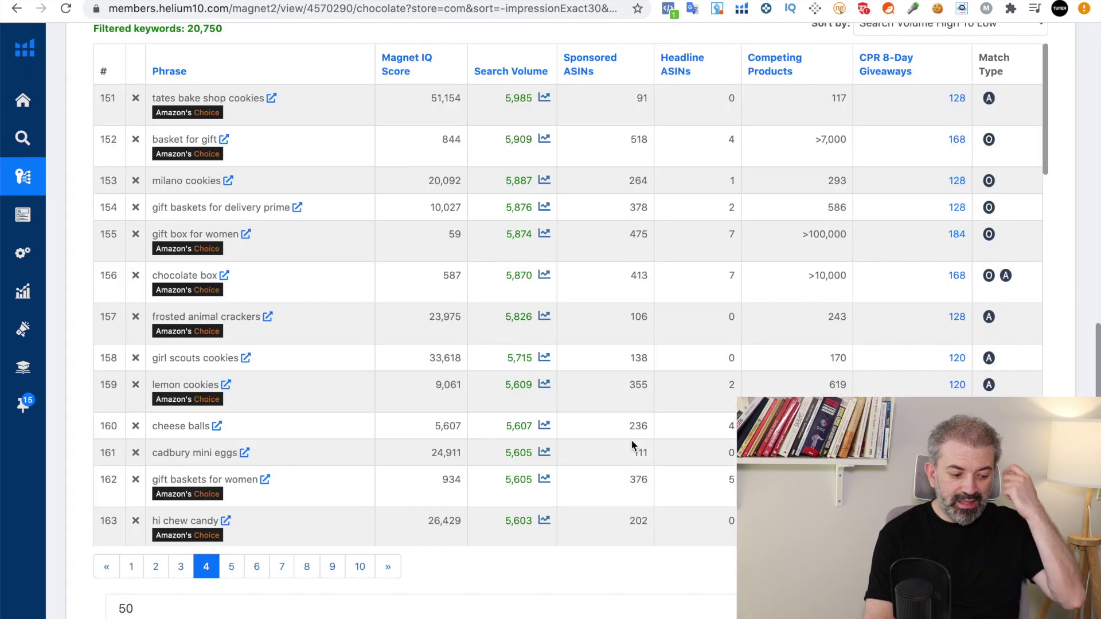
scroll(630, 439, down, 20)
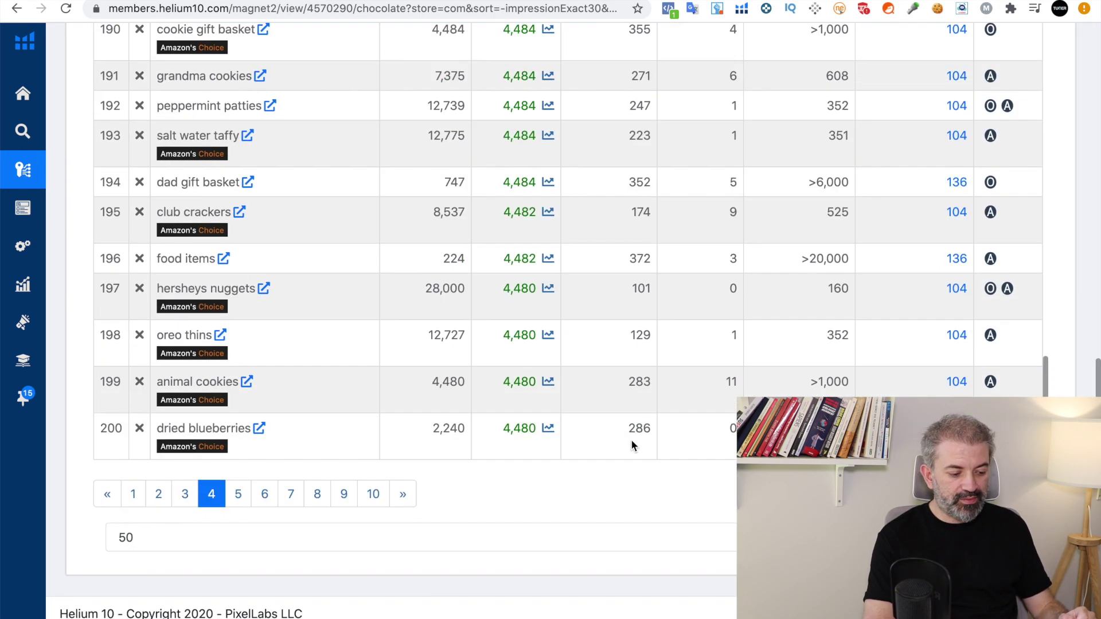
scroll(567, 251, up, 20)
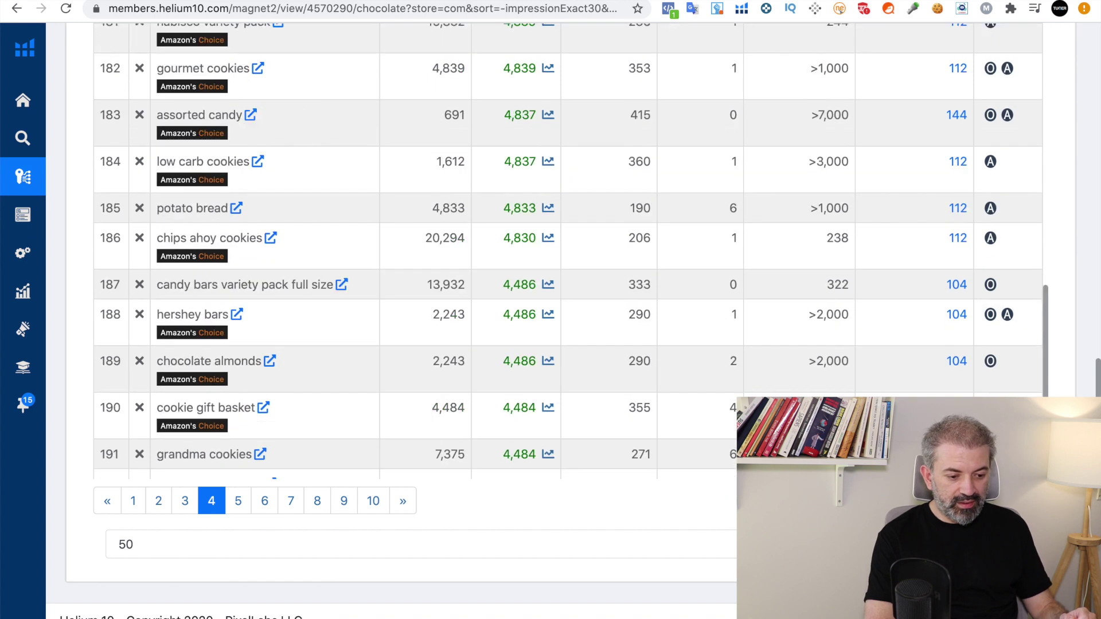
scroll(402, 516, down, 10)
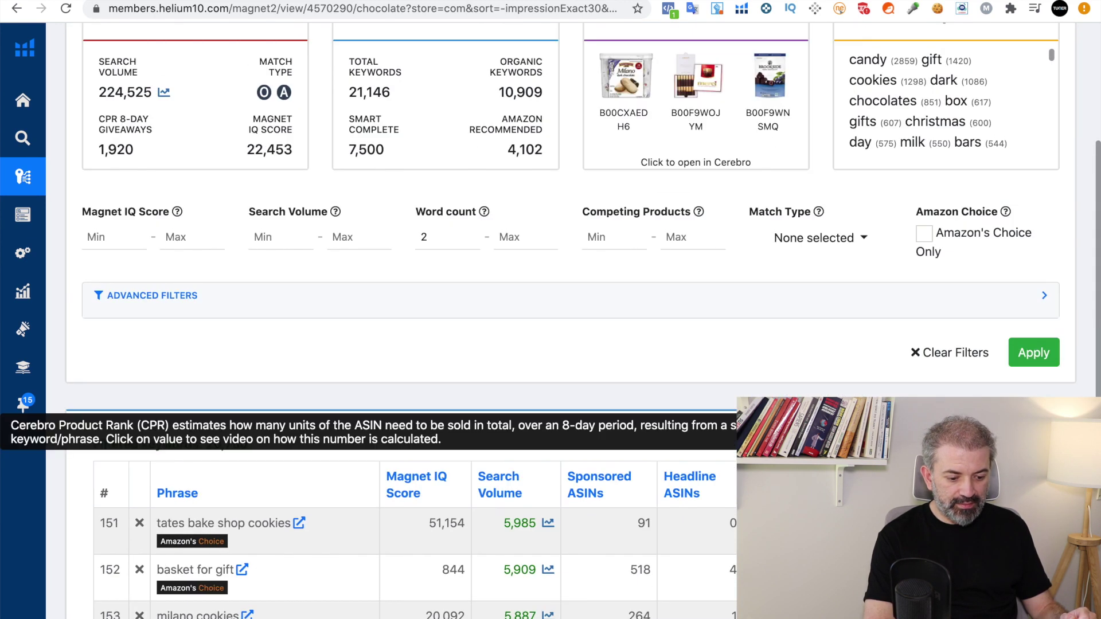
scroll(447, 482, down, 6)
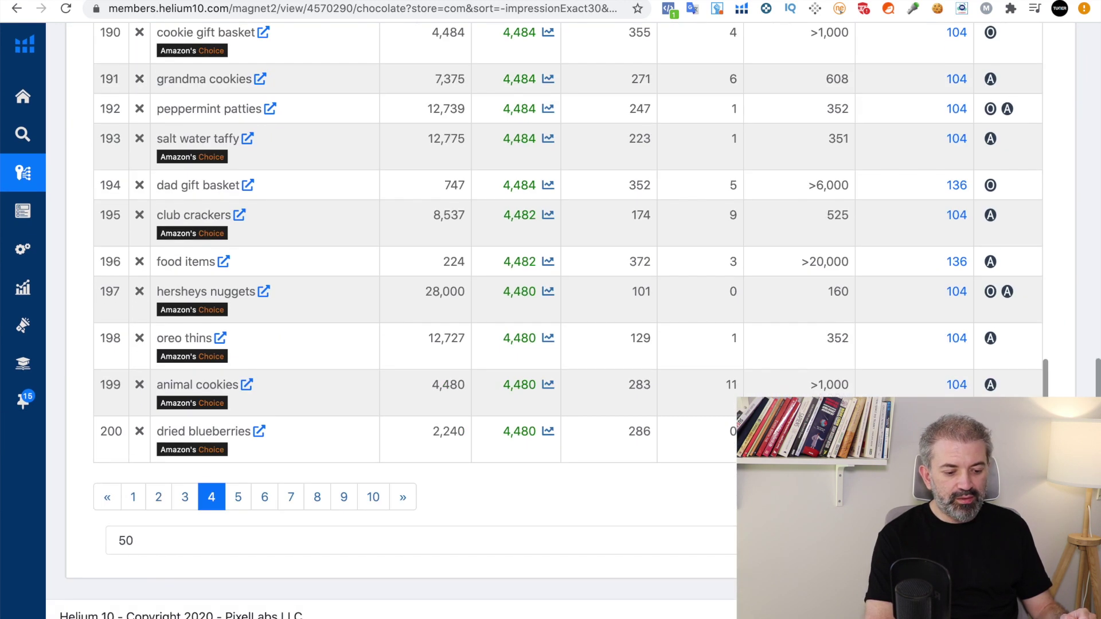
Go through pages 7 and 9 to page 11 of the keyword list to find low-giveaway phrases.
click(289, 507)
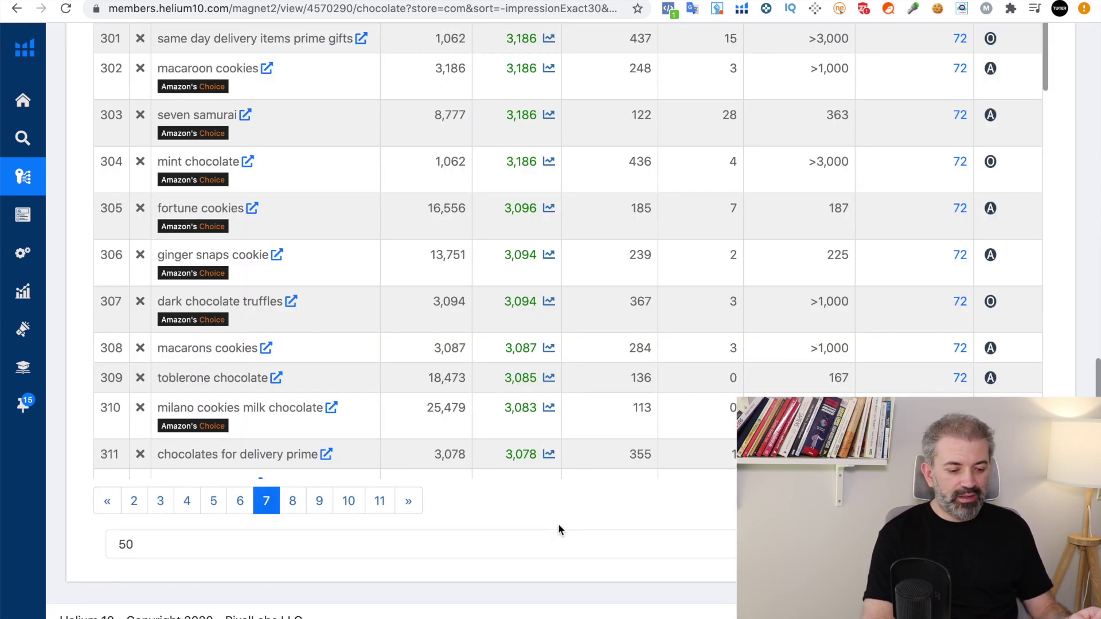
click(319, 503)
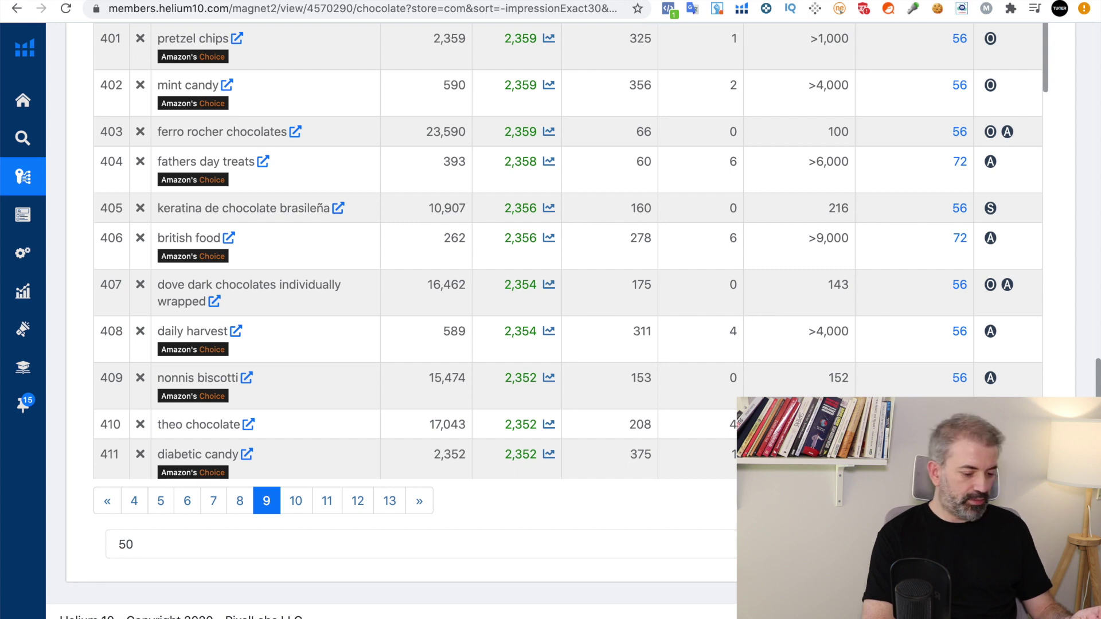
click(326, 502)
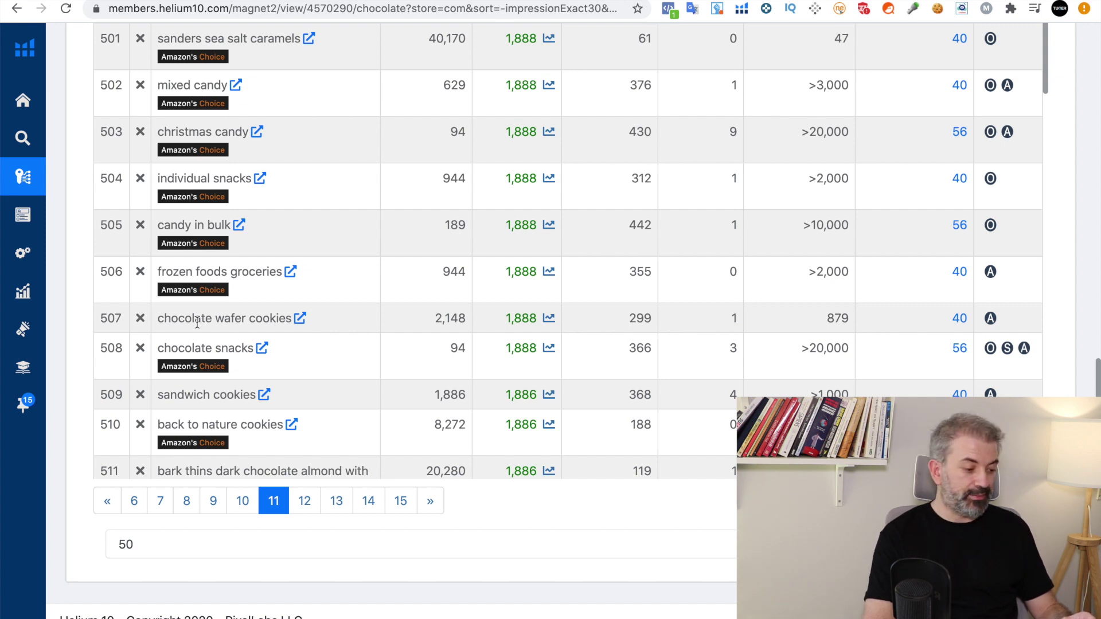
Open the Amazon results for the keyword "chocolate wafer cookies" and look over the listed products.
drag(160, 320, 291, 323)
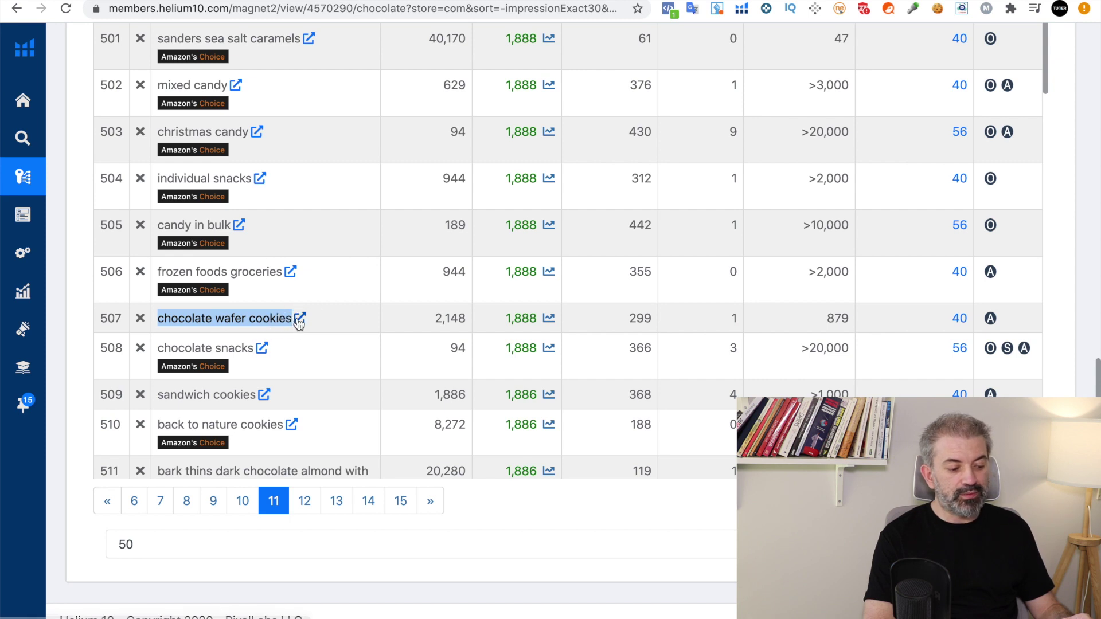
click(297, 320)
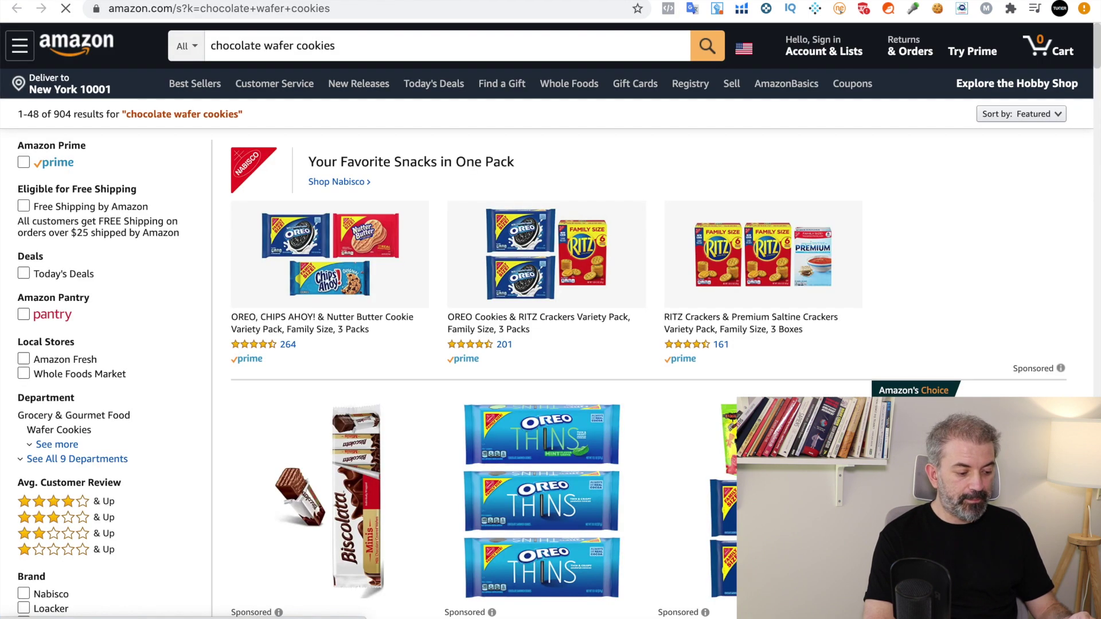
scroll(304, 281, down, 4)
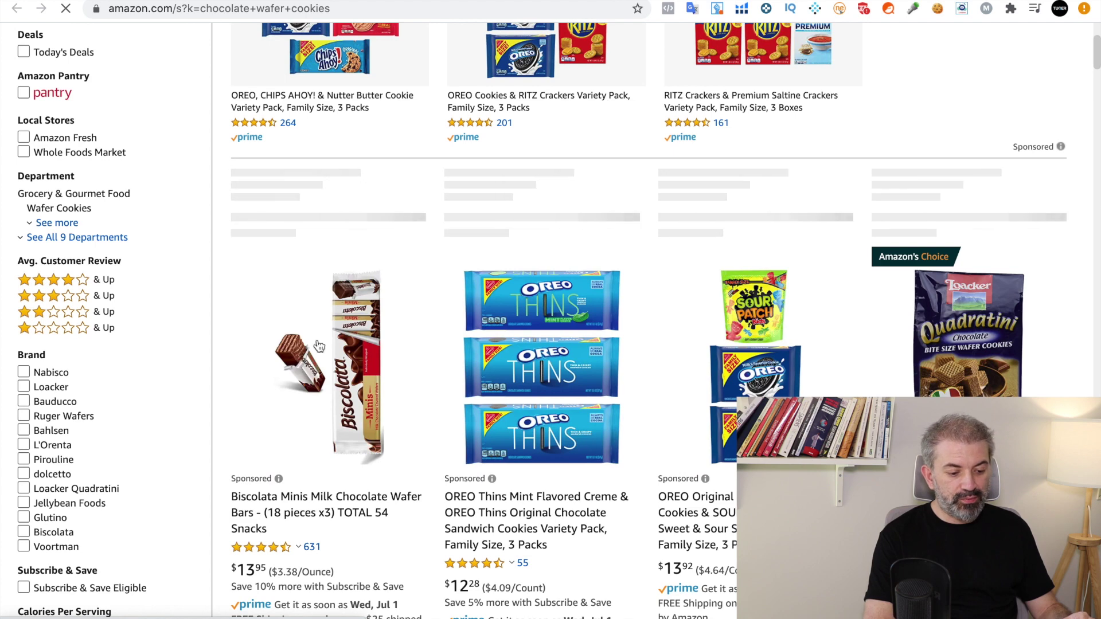
scroll(666, 410, down, 10)
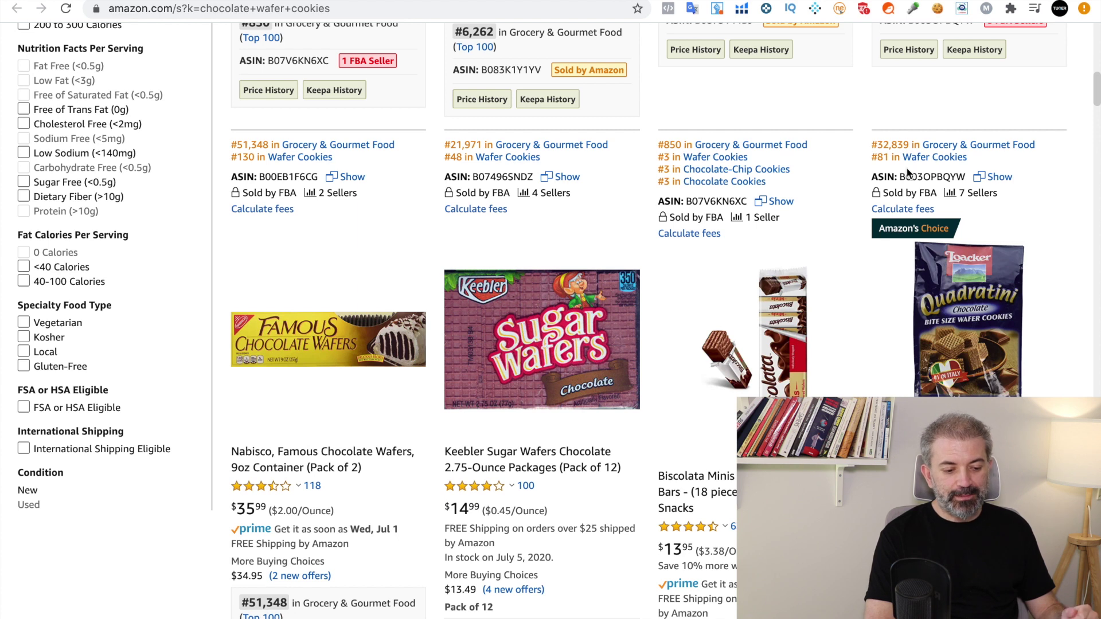
Return to the Helium 10 keyword list and check the CPR 8-Day Giveaways value for "chocolate wafer cookies".
key(ctrl+Tab)
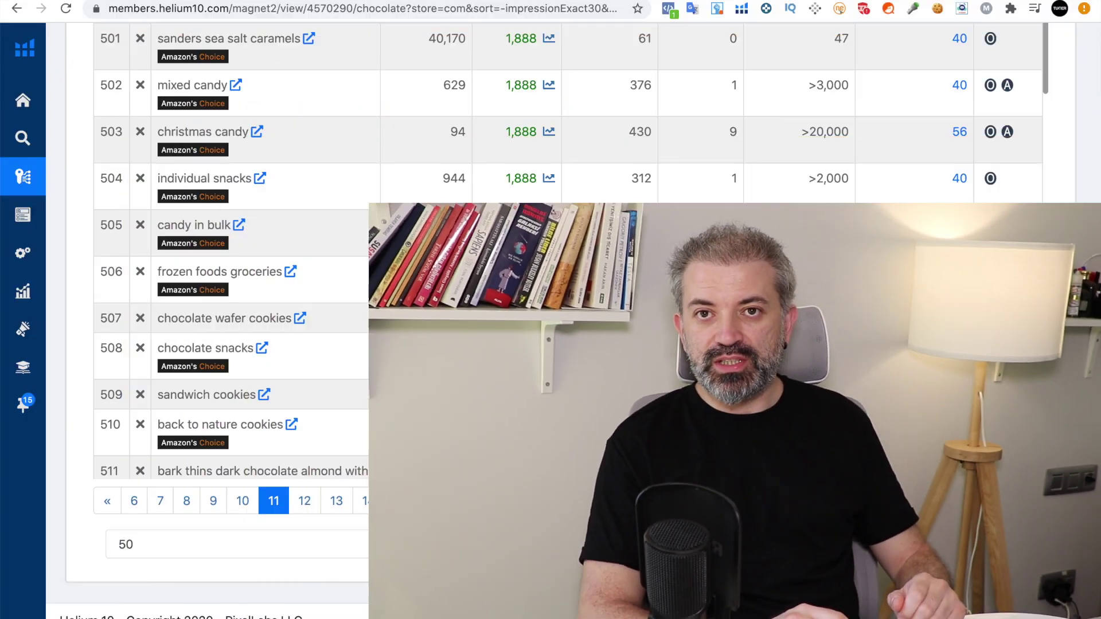
drag(505, 318, 635, 328)
click(940, 320)
Switch to Excel and set Giveaway Sayısı in H2 to 40.
mouse_move(633, 613)
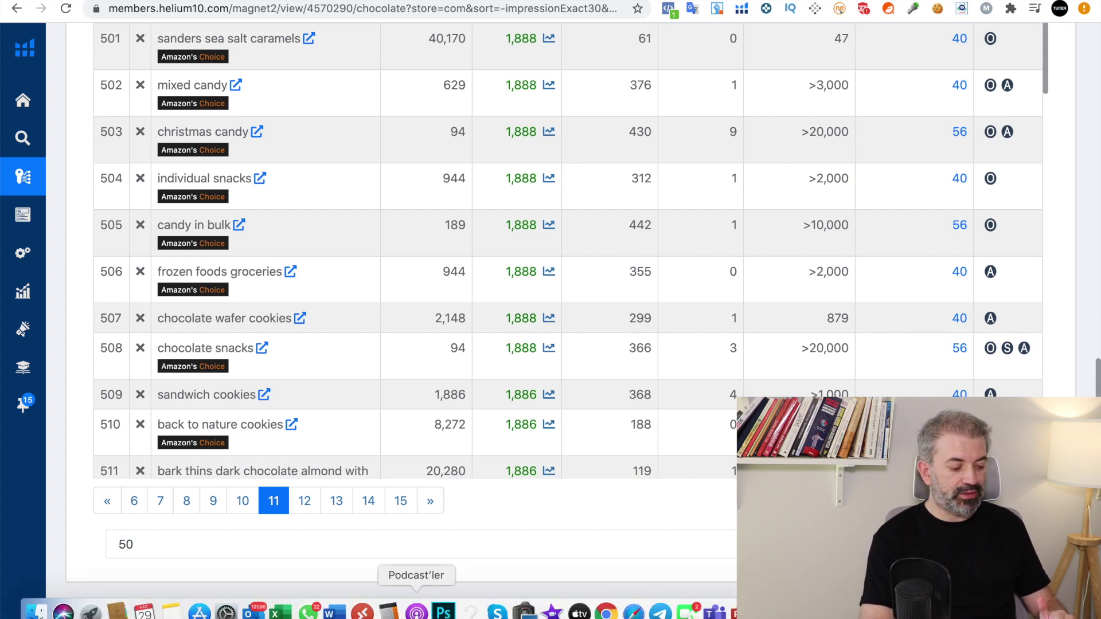
click(280, 612)
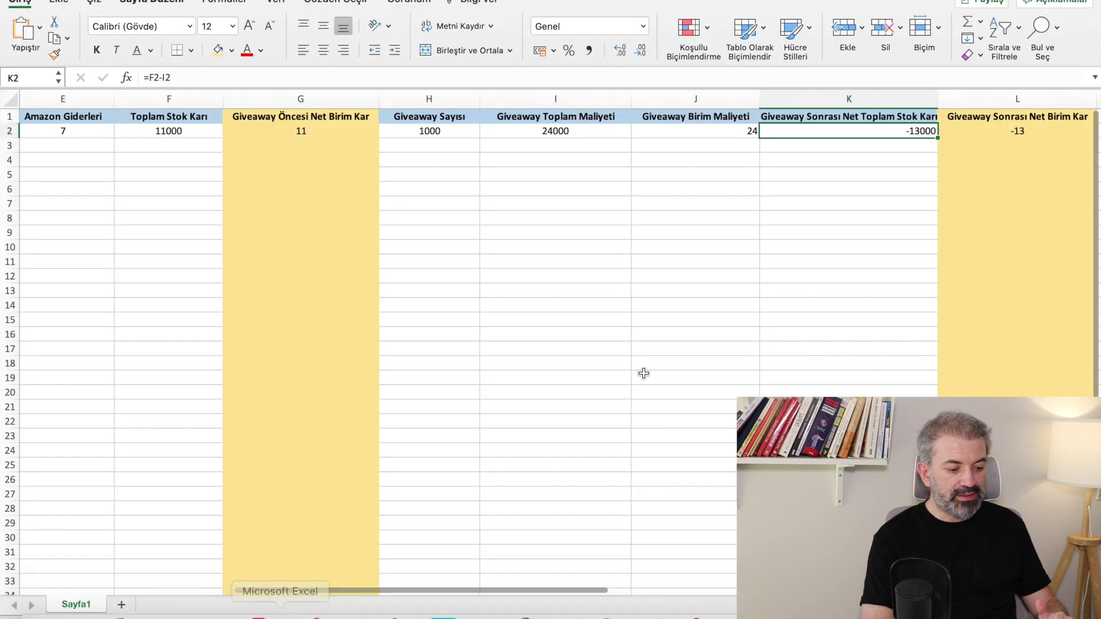
click(444, 131)
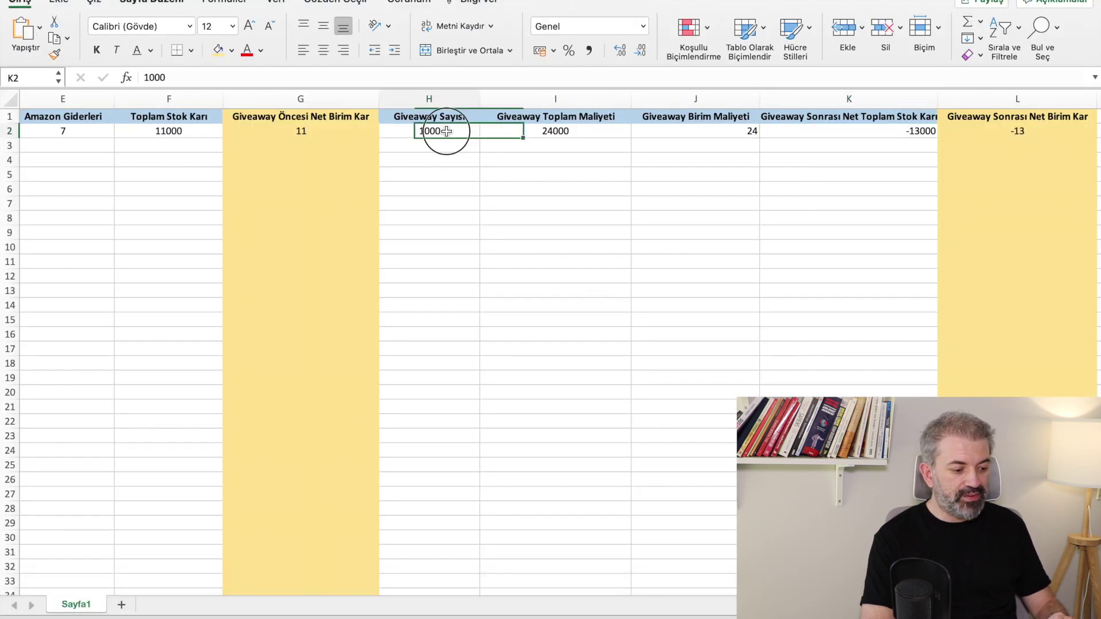
text(40)
key(Return)
click(633, 287)
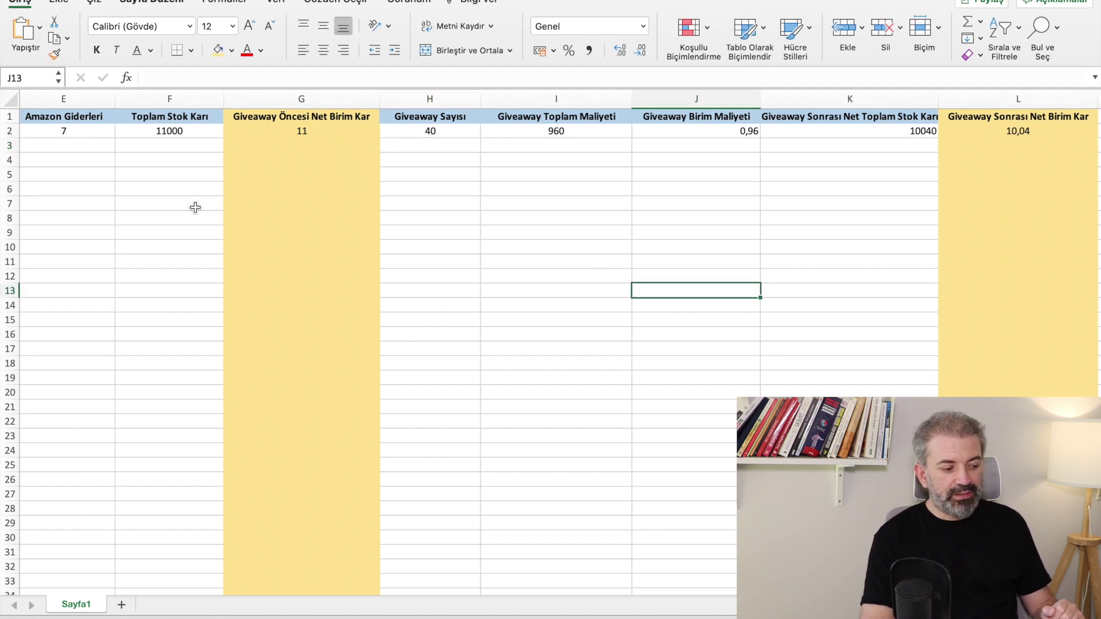
Compare Giveaway Öncesi Net Birim Kar in G2 with Giveaway Sonrası Net Birim Kar in L2 for the 40-unit giveaway.
scroll(195, 208, left, 5)
scroll(339, 236, right, 2)
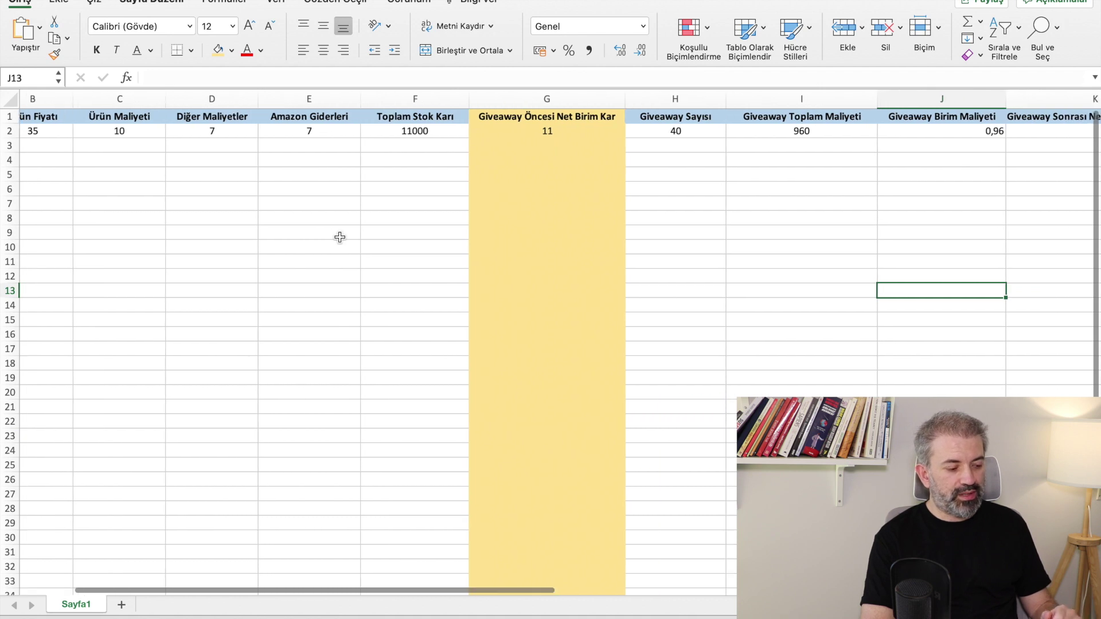
scroll(339, 236, right, 3)
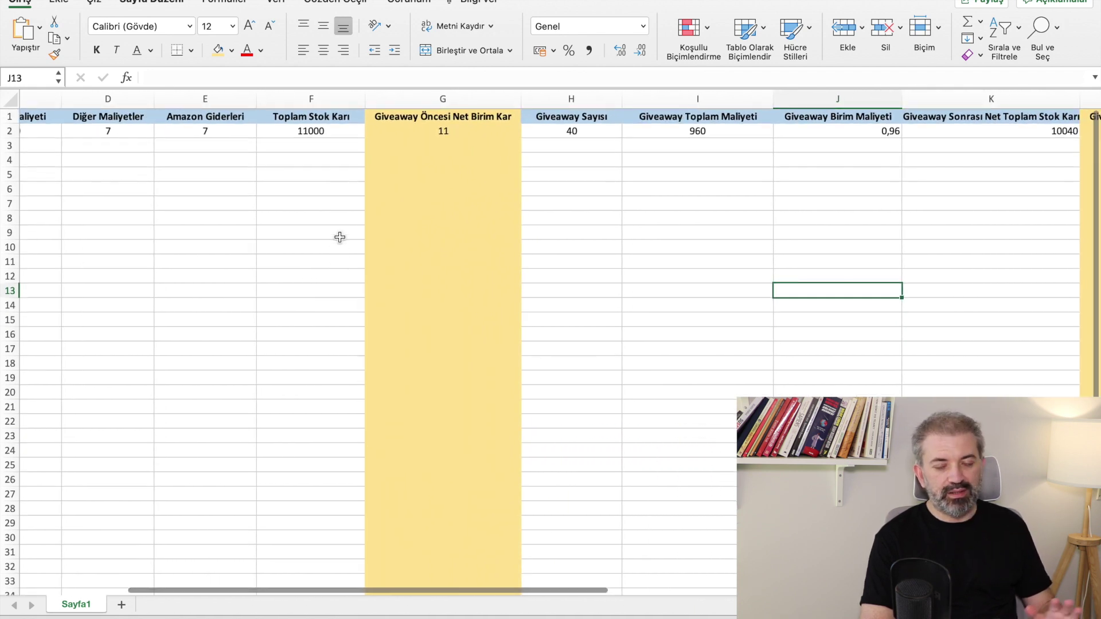
click(476, 130)
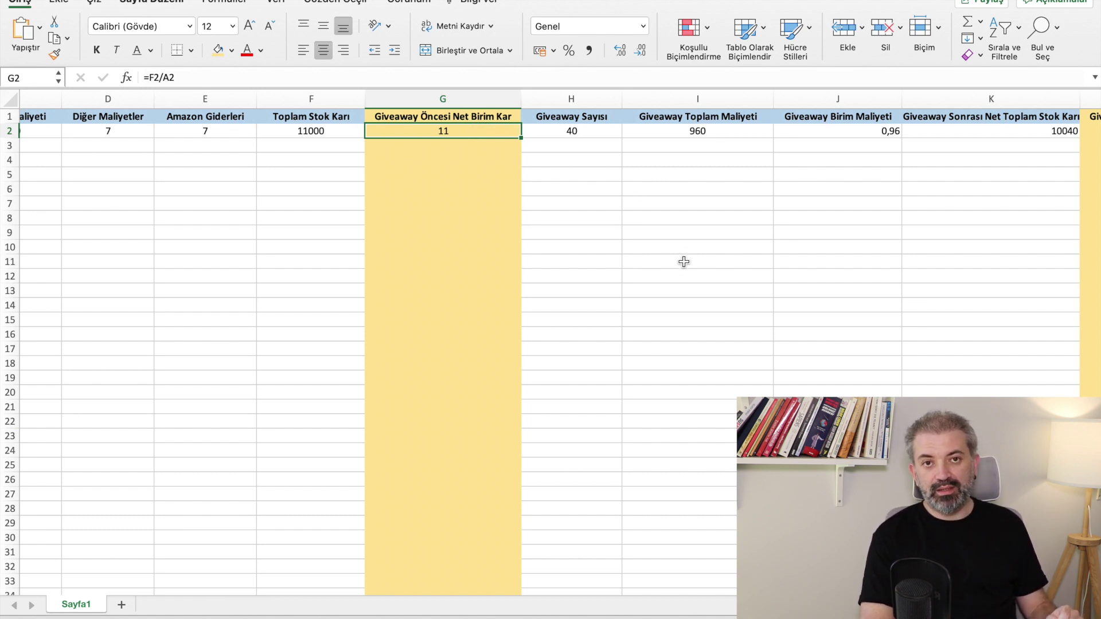
scroll(683, 261, right, 5)
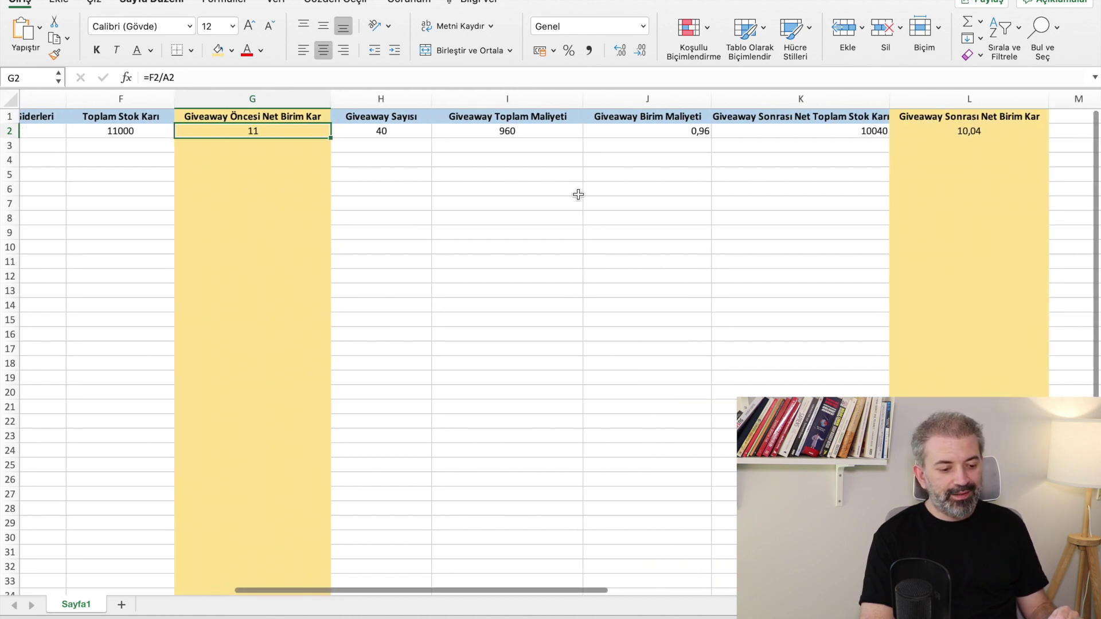
click(407, 132)
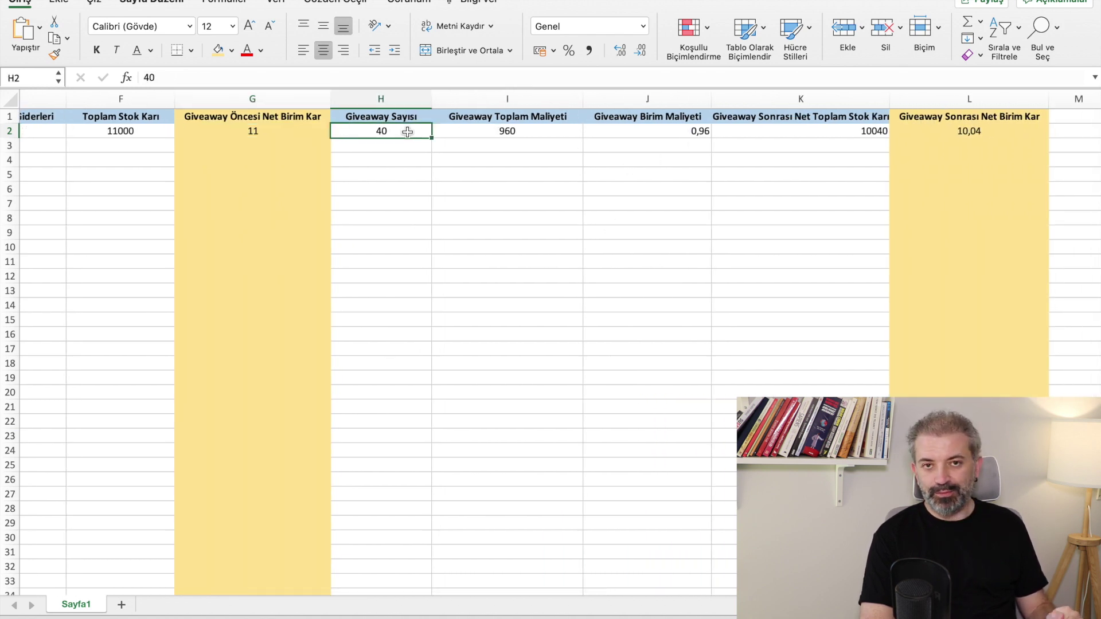
click(928, 131)
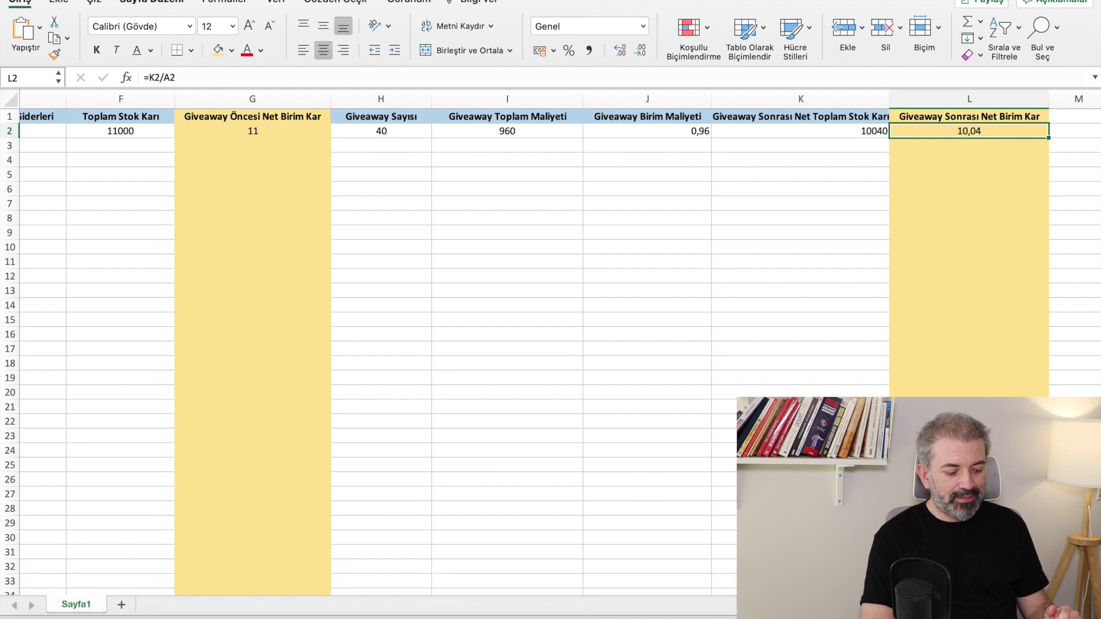
Switch to Chrome, highlight "chocolate wafer cookies" in the Helium 10 list, and go back to its Amazon results.
click(603, 608)
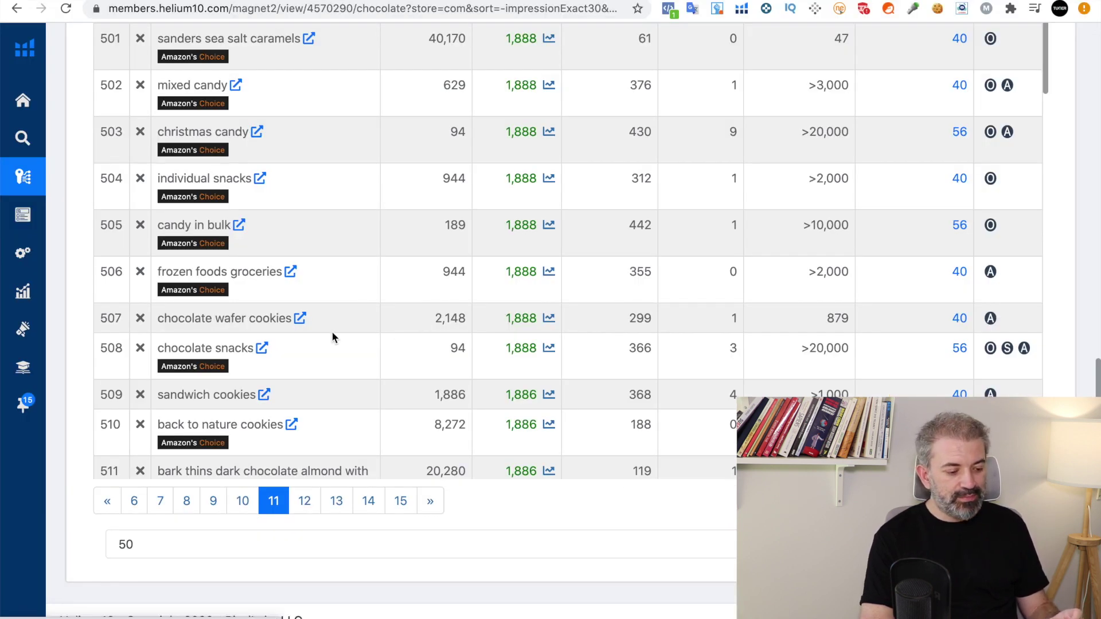
mouse_move(289, 318)
mouse_down()
mouse_move(216, 318)
mouse_move(297, 320)
mouse_up()
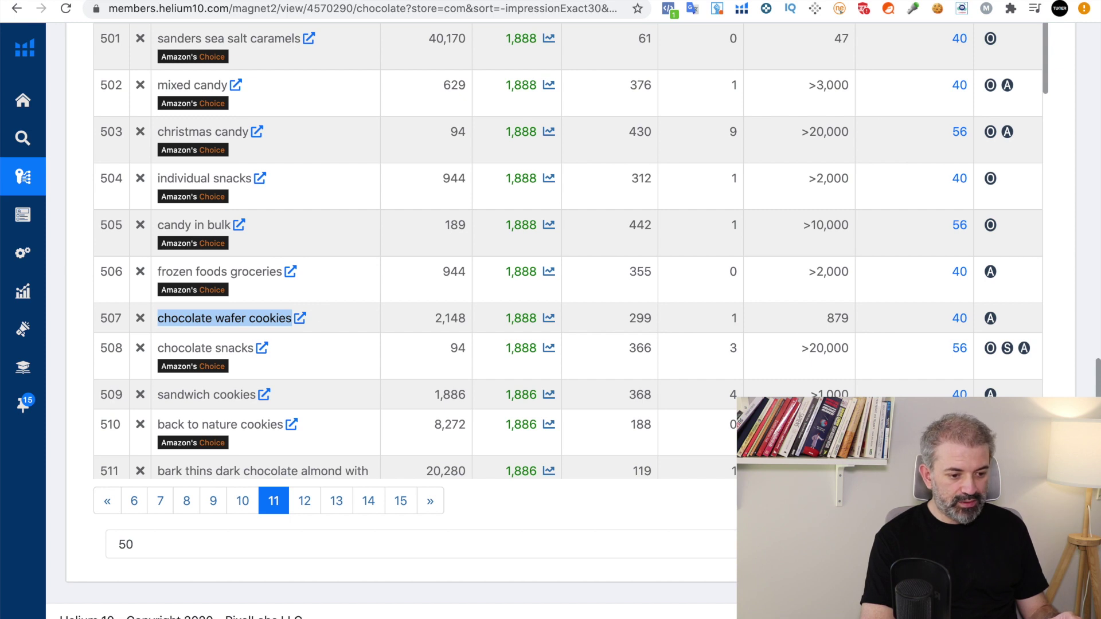
click(860, 1)
Look through the "chocolate wafer cookies" results and open the Amazon's Choice Loacker Quadratini Chocolate Wafer Cookie product page.
scroll(690, 204, down, 3)
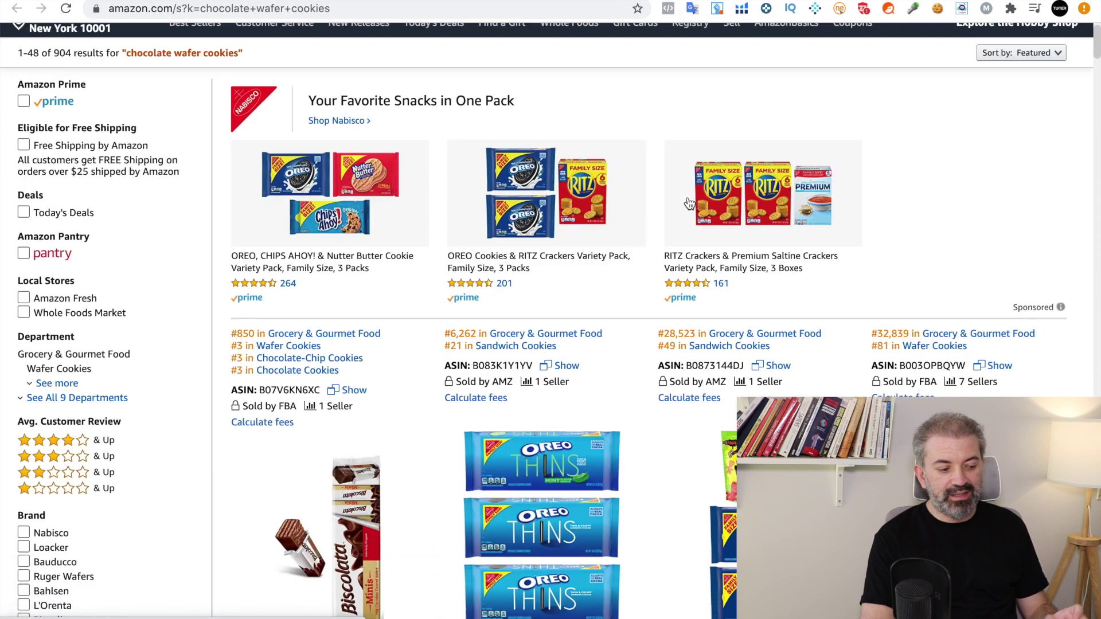
scroll(689, 203, down, 3)
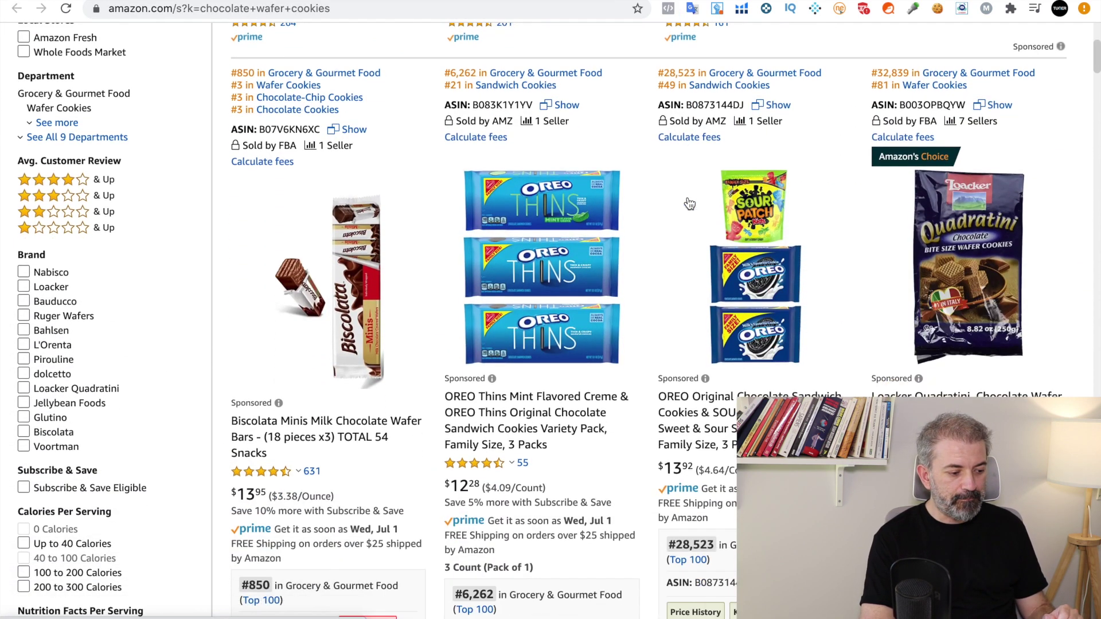
mouse_move(950, 247)
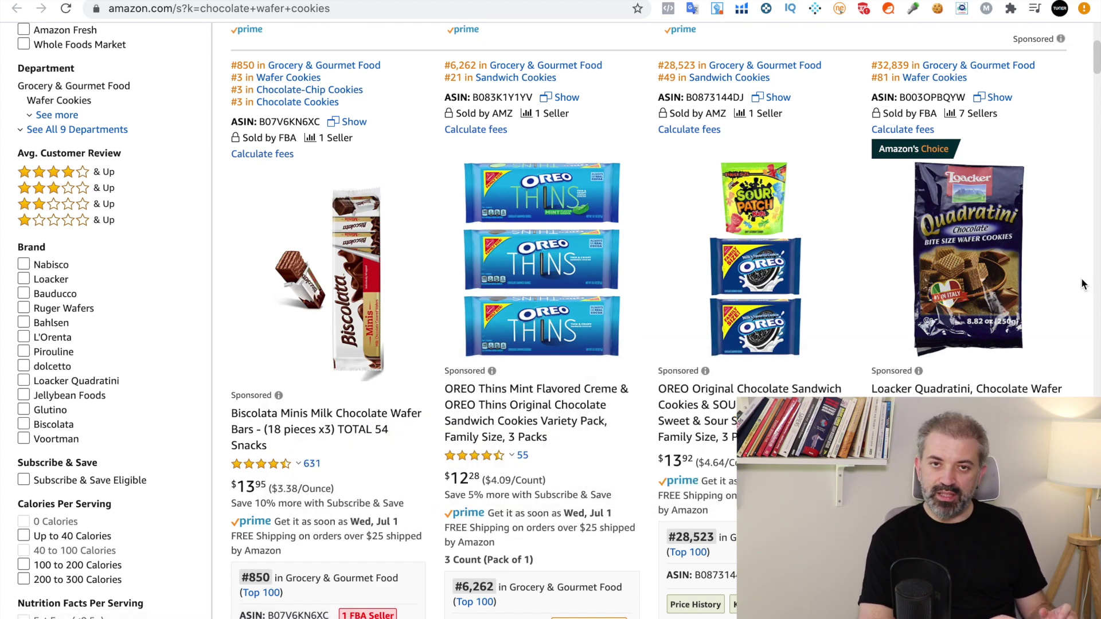
scroll(1086, 284, down, 10)
scroll(1081, 284, down, 2)
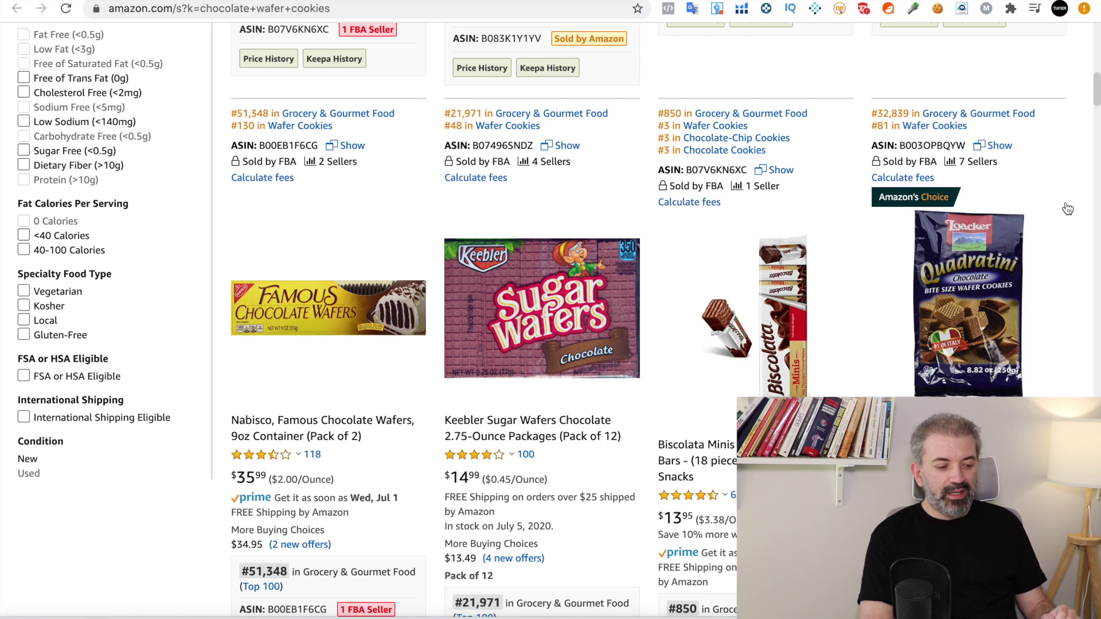
click(1042, 211)
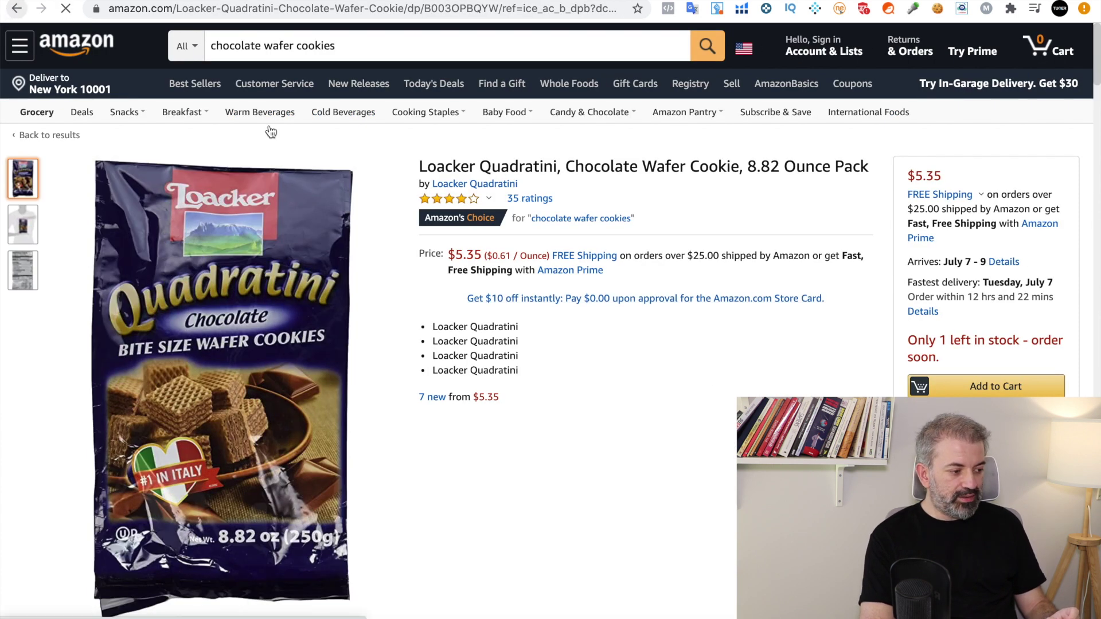
Go back to the "chocolate wafer cookies" search results and look through the competing products' prices, ratings and sales ranks.
key(alt+Left)
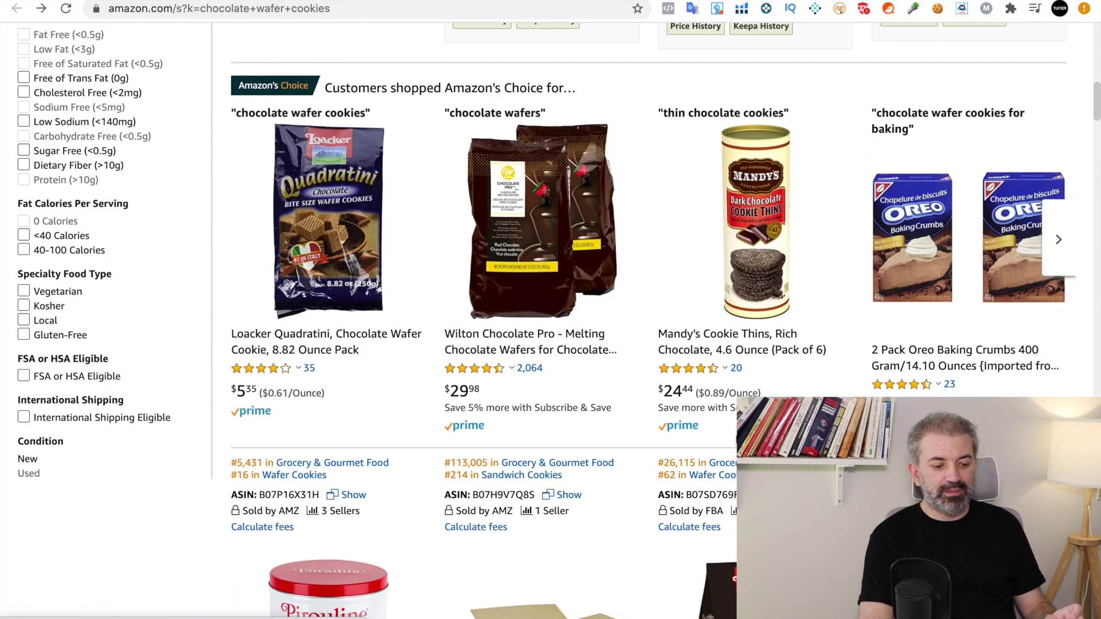
scroll(633, 459, down, 3)
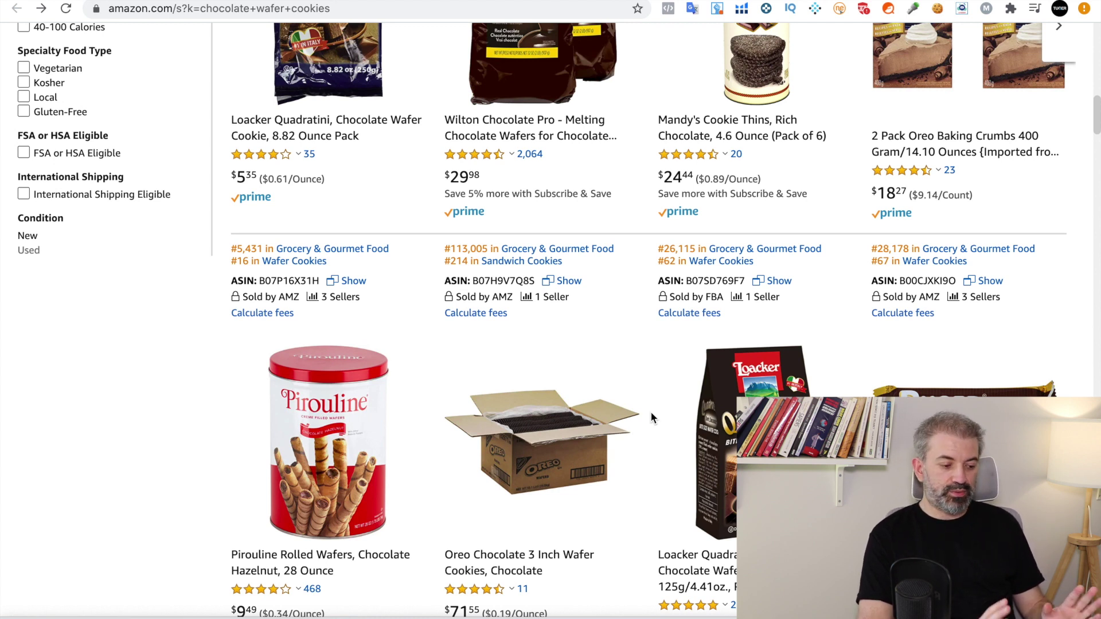
scroll(650, 411, down, 20)
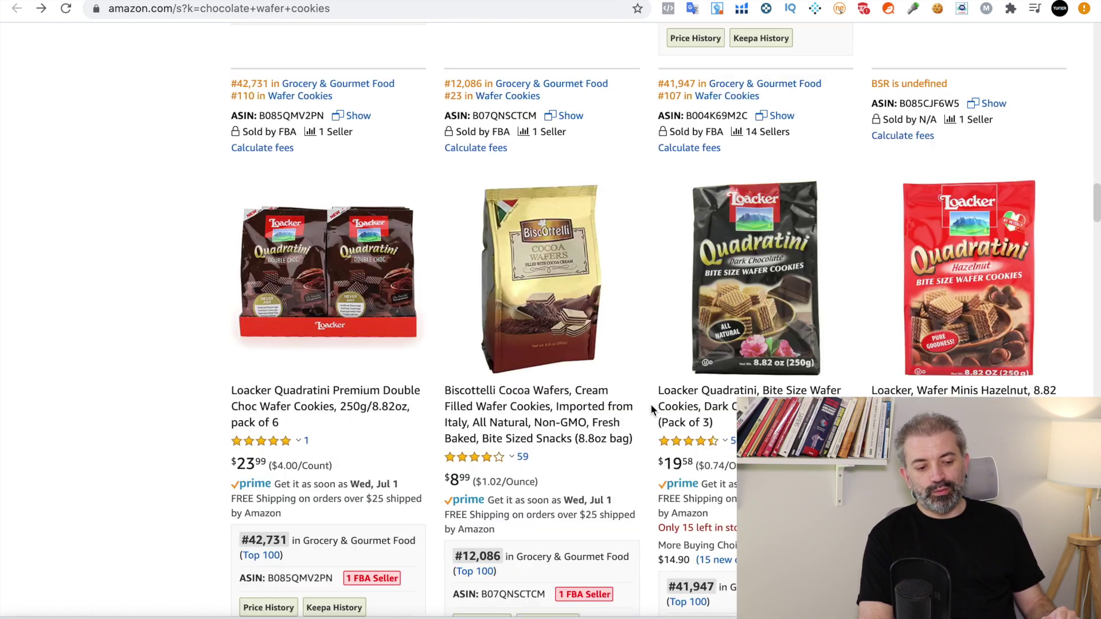
scroll(650, 403, up, 10)
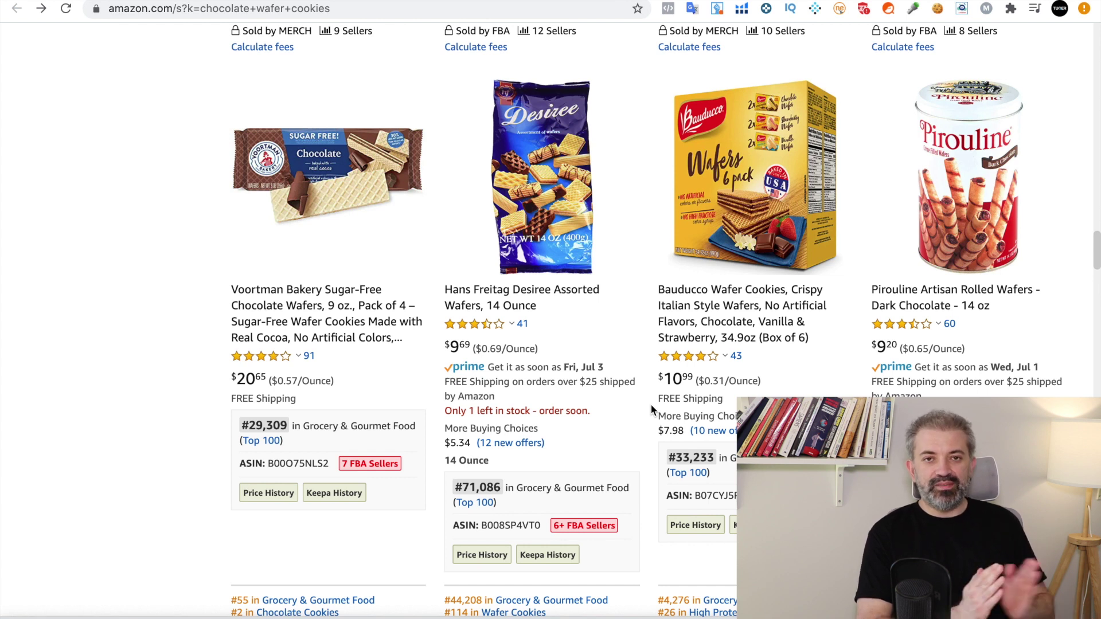
scroll(650, 408, up, 5)
scroll(651, 410, up, 5)
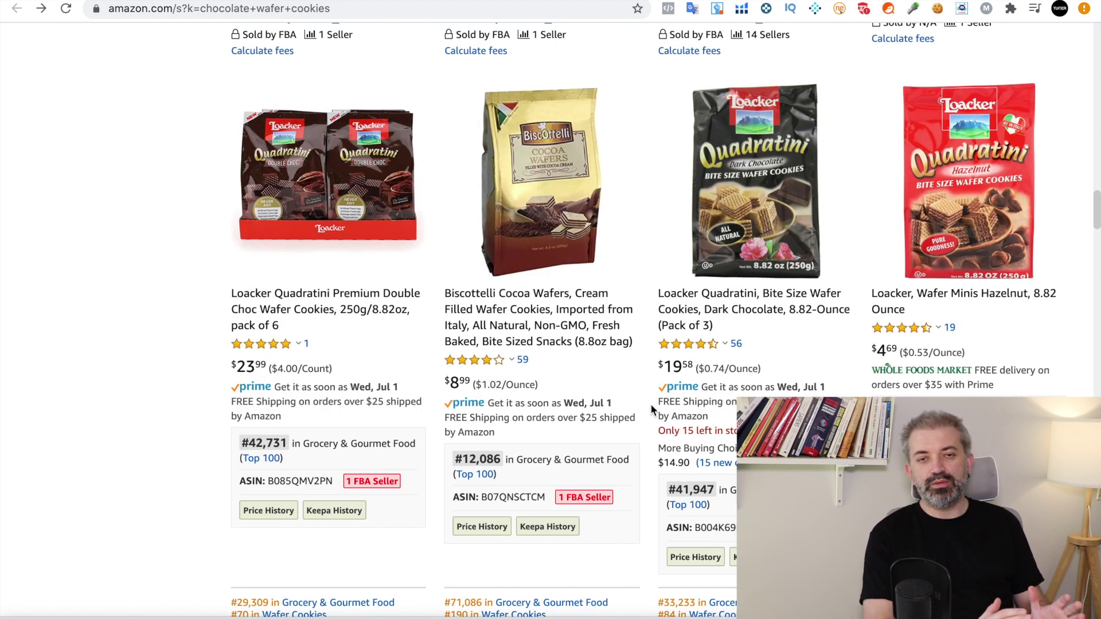
Run Helium 10 Xray on the "chocolate wafer cookies" results, highlight the Total Revenue figure, and preview the first listed products.
click(742, 9)
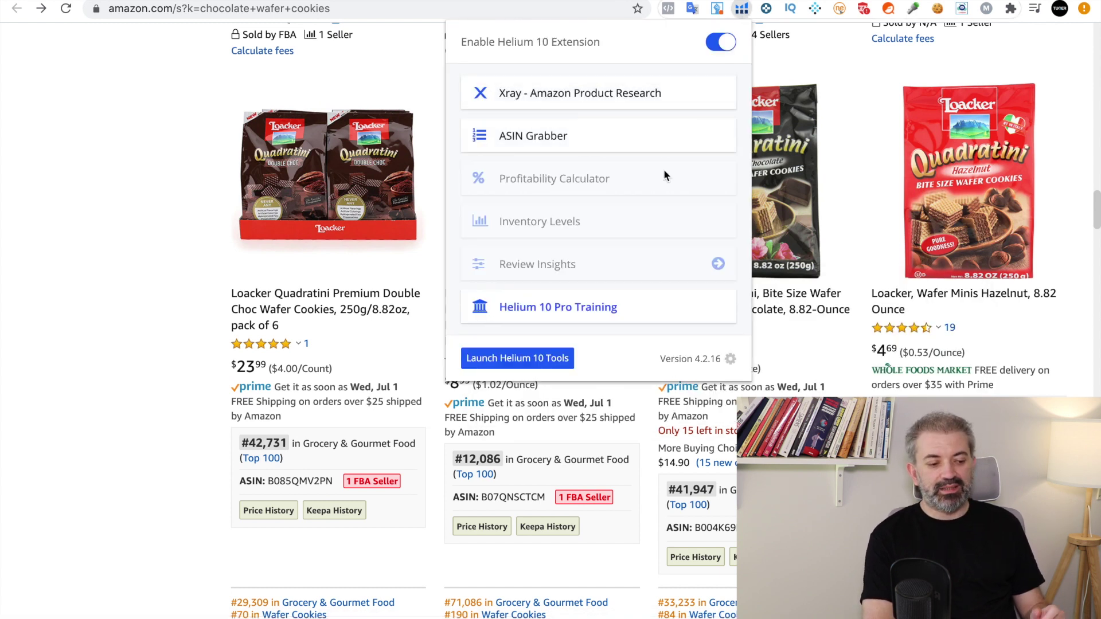
click(616, 97)
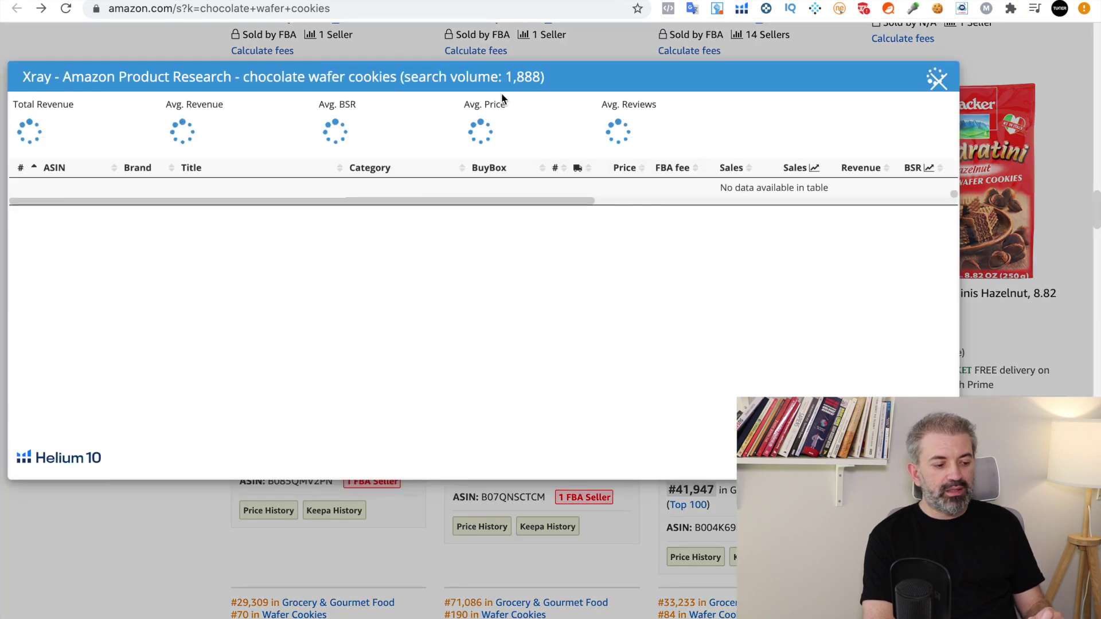
drag(561, 88, 650, 111)
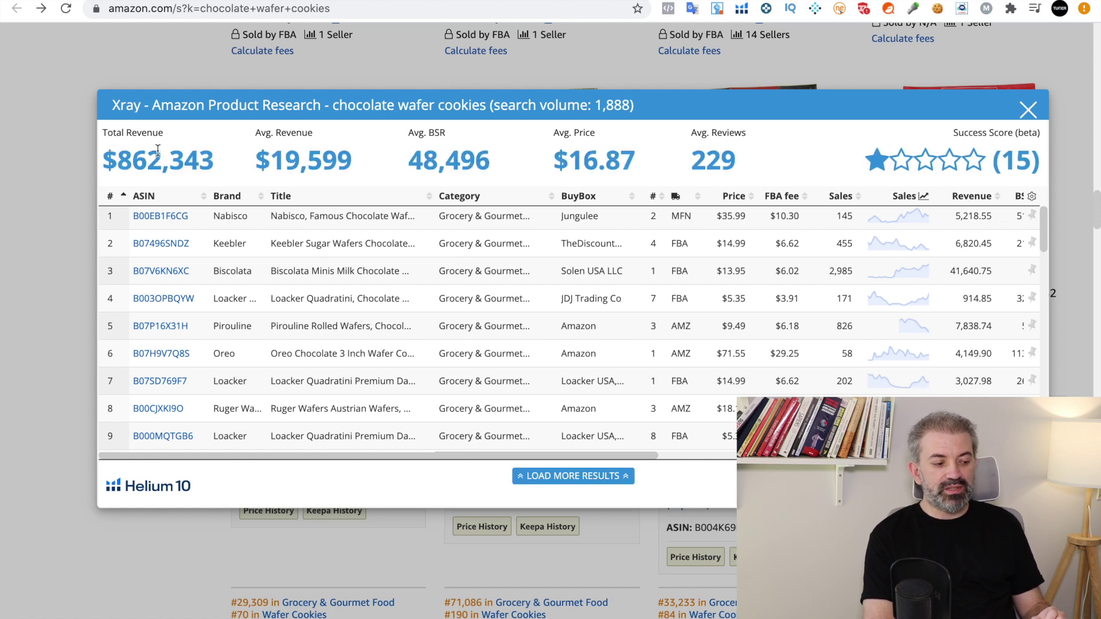
drag(212, 163, 118, 163)
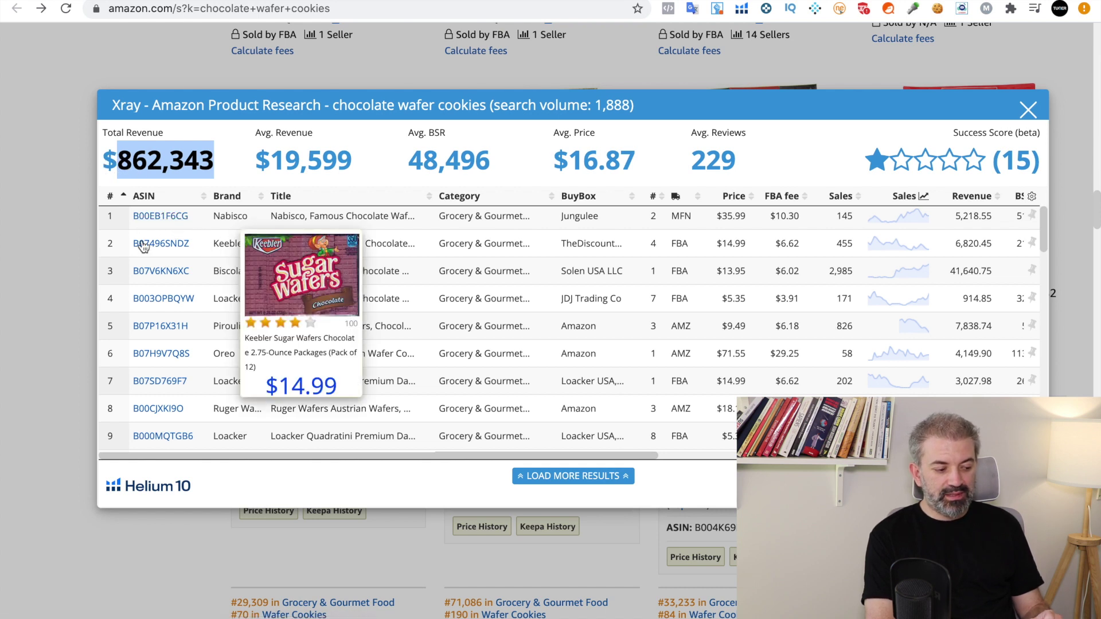
mouse_move(138, 284)
mouse_move(155, 219)
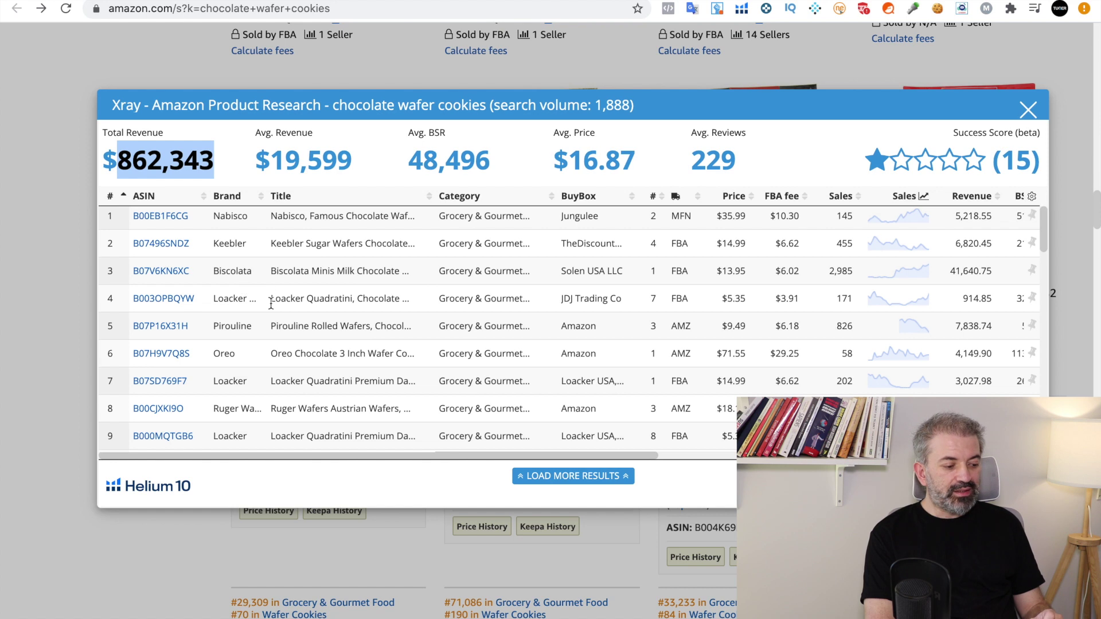
Examine the Xray product list for "chocolate wafer cookies", comparing brands, prices, monthly sales and revenue of the ranked products.
scroll(212, 392, down, 2)
click(197, 400)
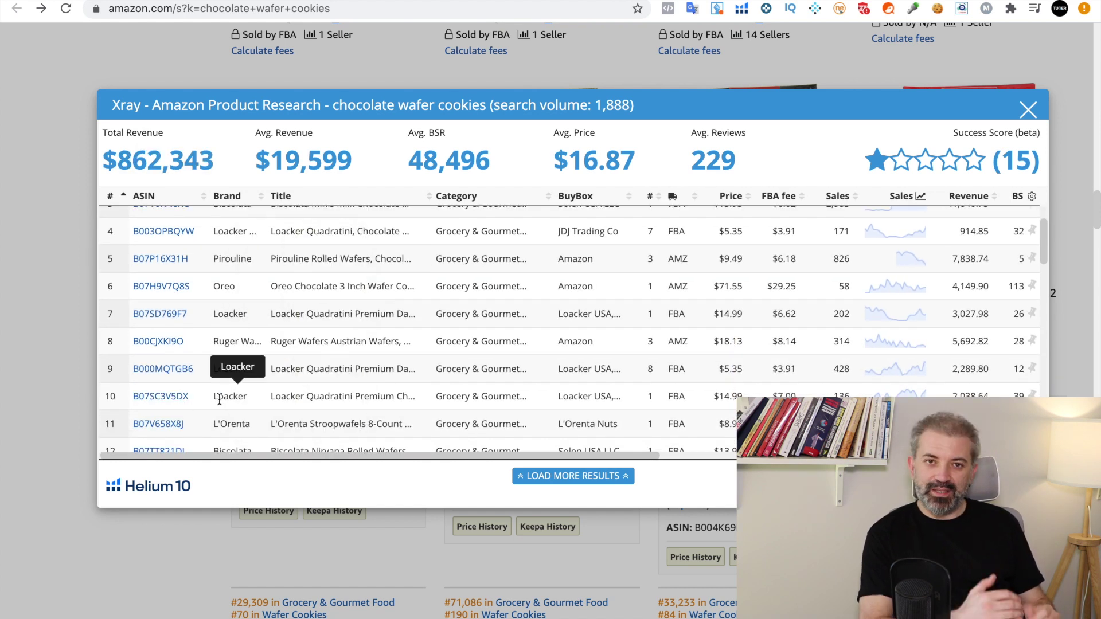
scroll(298, 406, down, 5)
scroll(298, 405, down, 3)
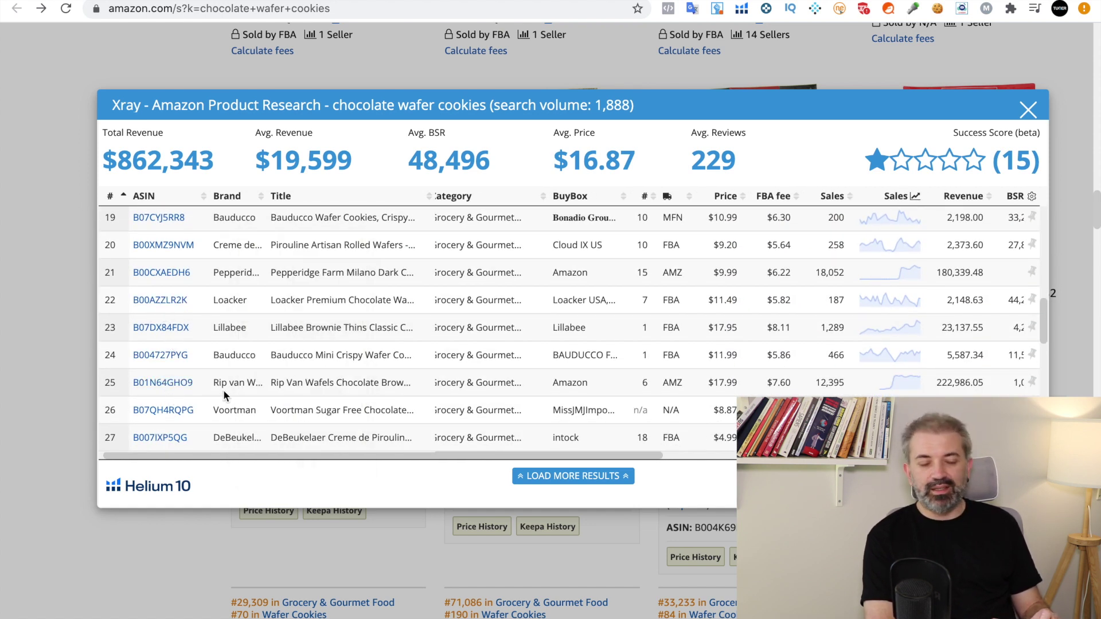
scroll(344, 343, down, 2)
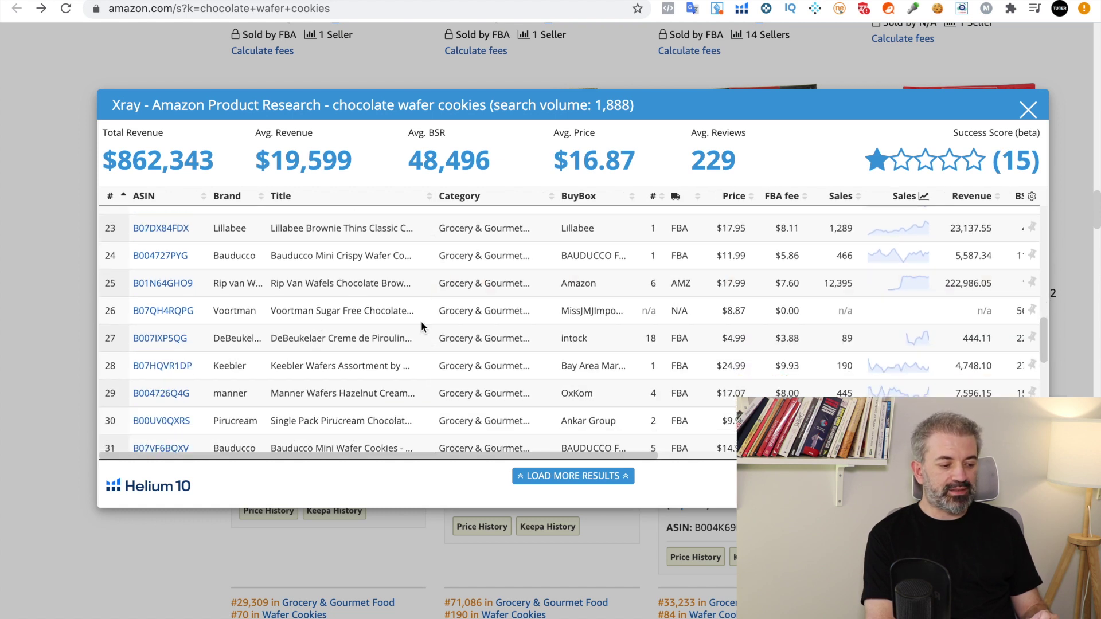
scroll(421, 322, down, 2)
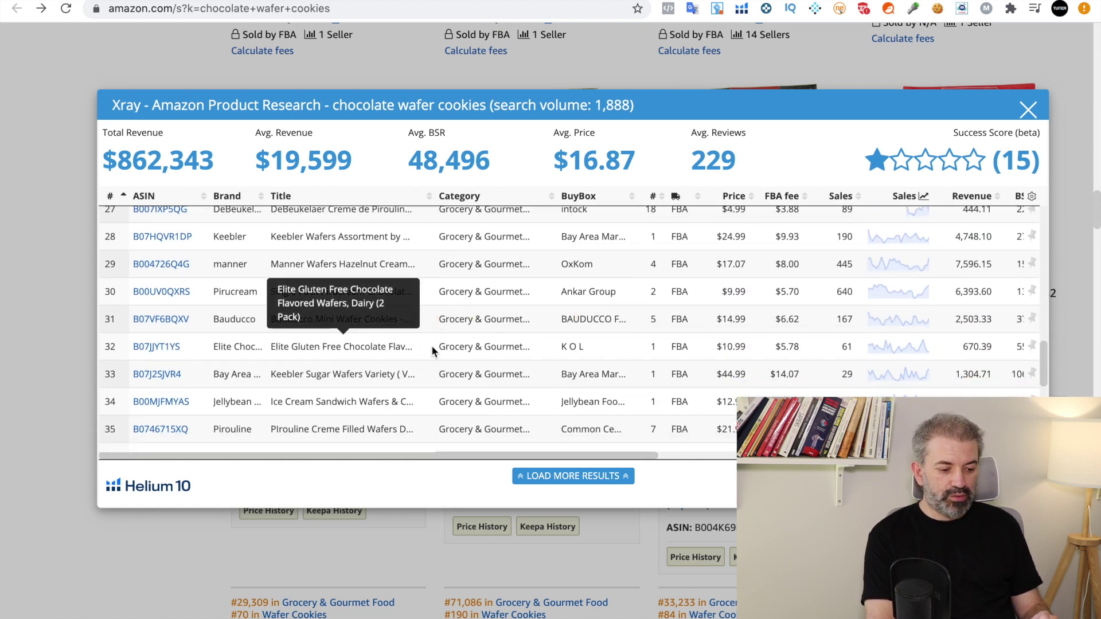
mouse_move(159, 351)
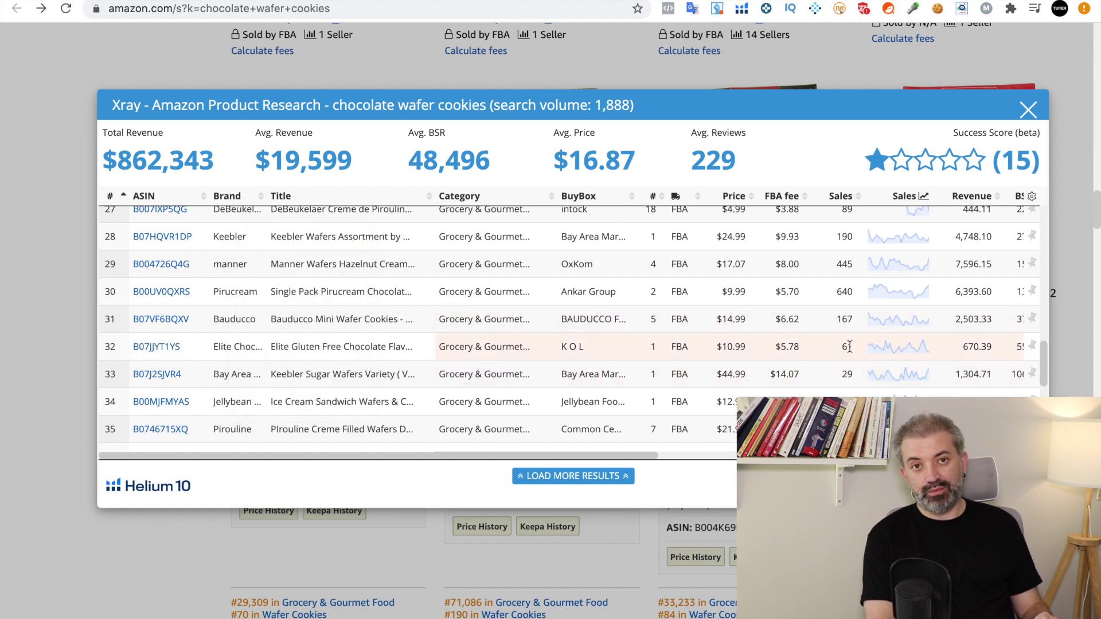
scroll(849, 347, up, 12)
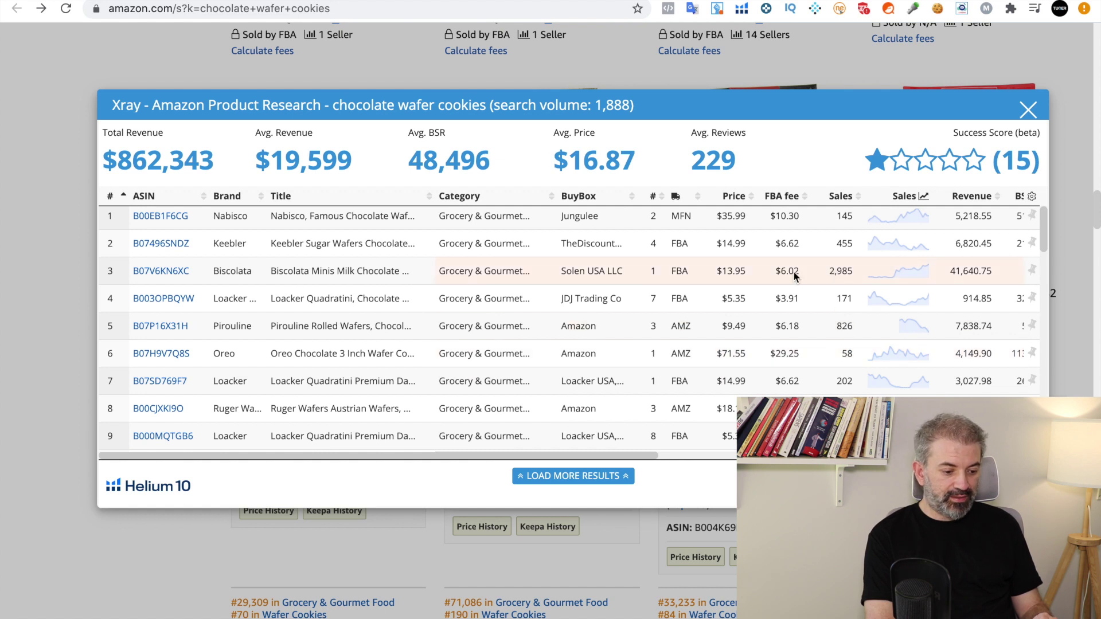
mouse_move(171, 276)
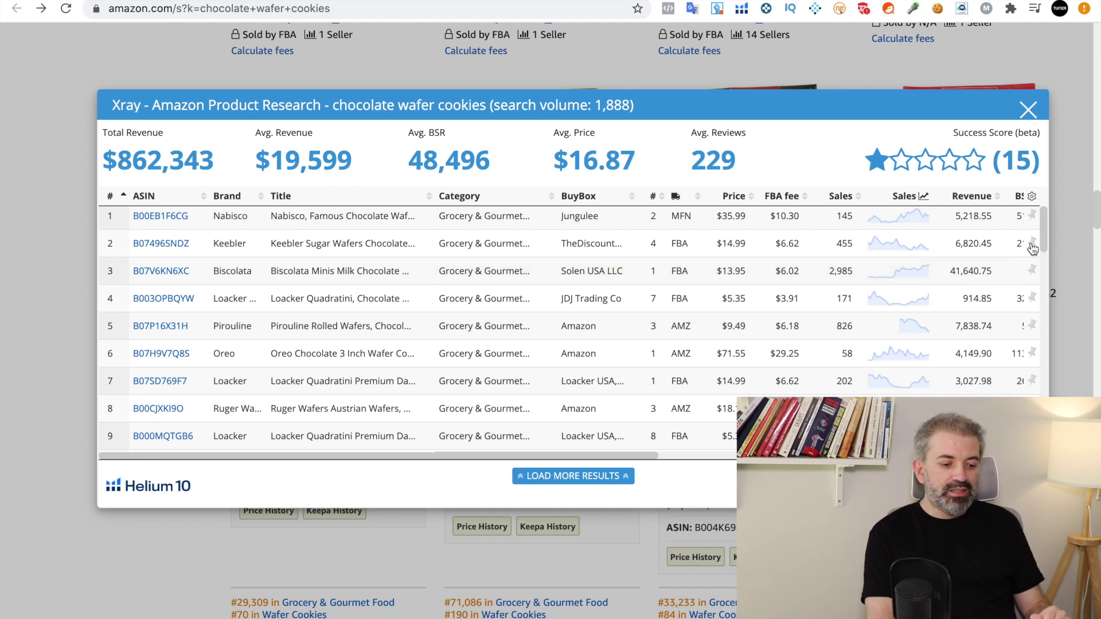
Copy "chocolate wafer cookies" from the Helium 10 keyword list and run a new Magnet keyword search for it.
key(ctrl+shift+Tab)
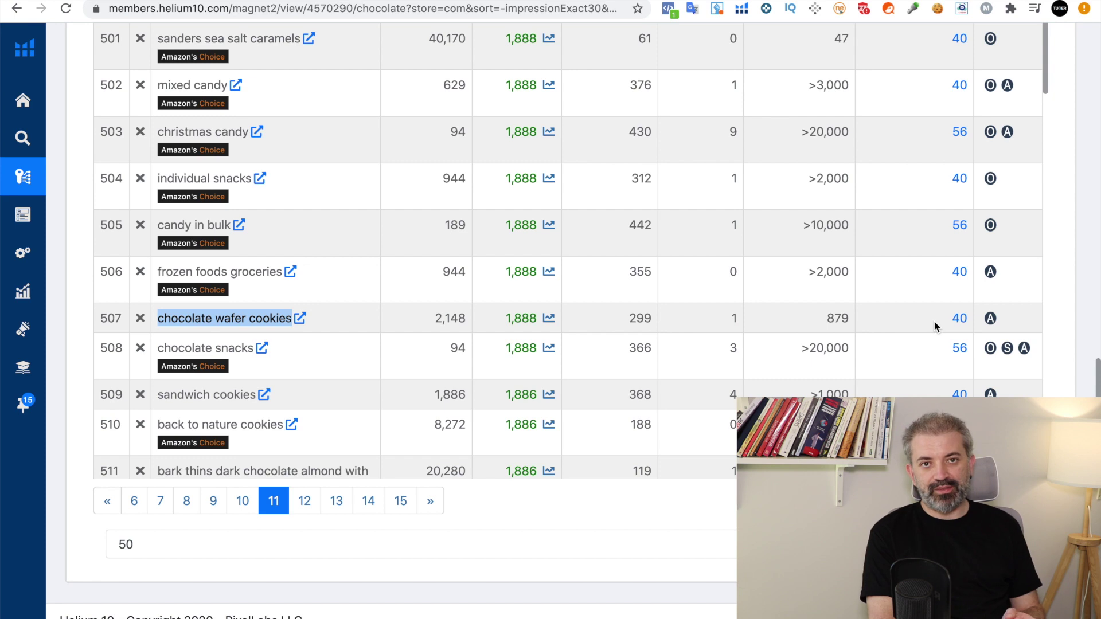
right_click(254, 319)
click(270, 350)
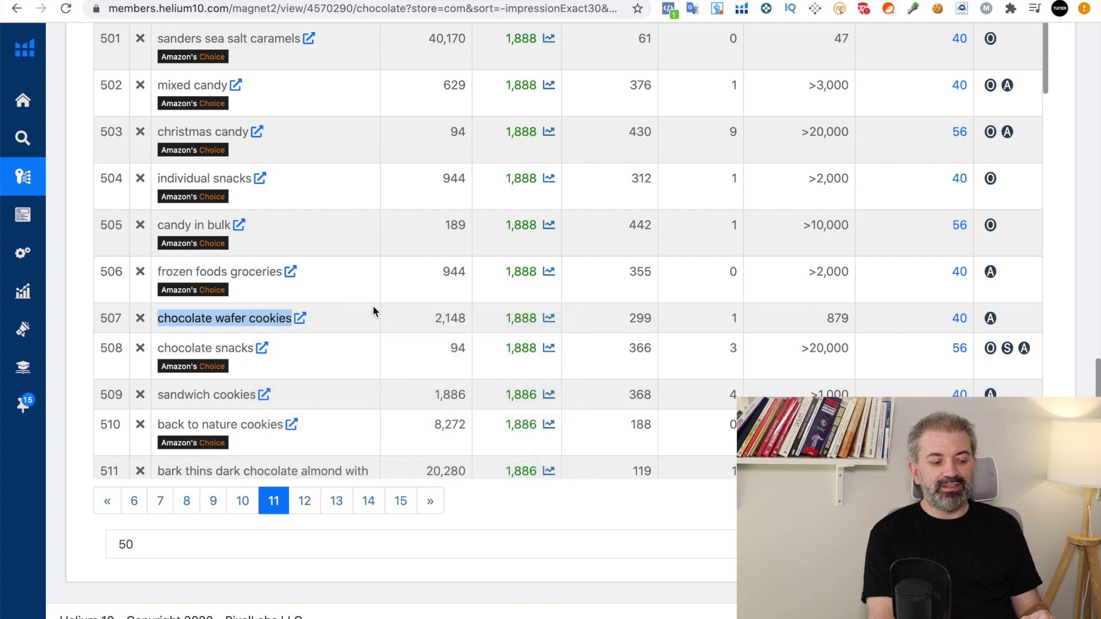
scroll(361, 315, up, 5)
scroll(374, 309, up, 8)
click(218, 177)
key(ctrl+a)
key(ctrl+v)
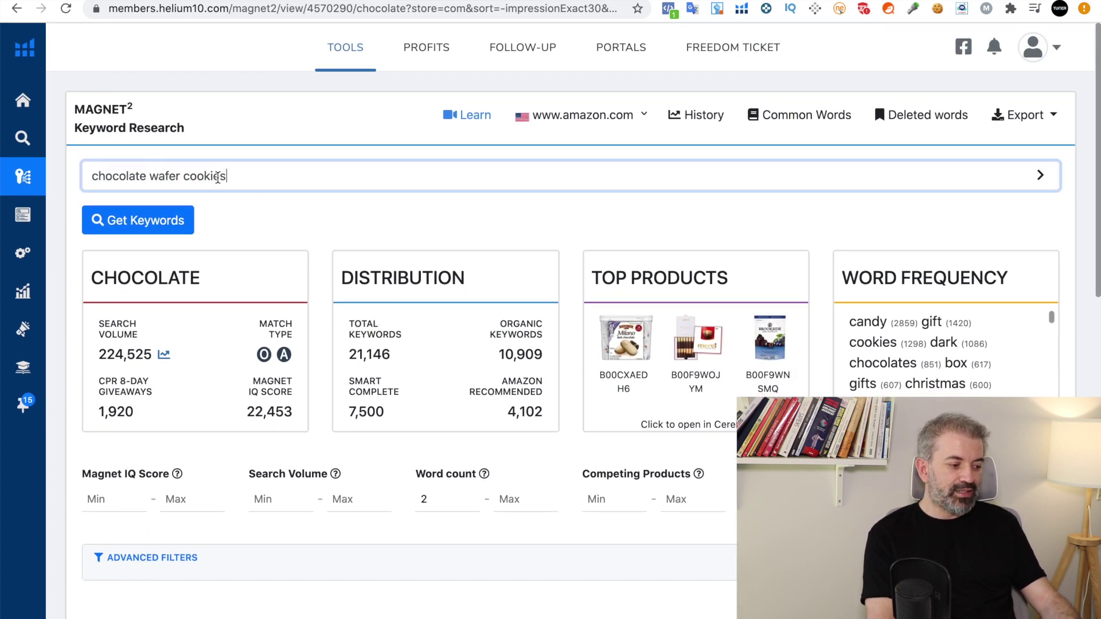
click(163, 222)
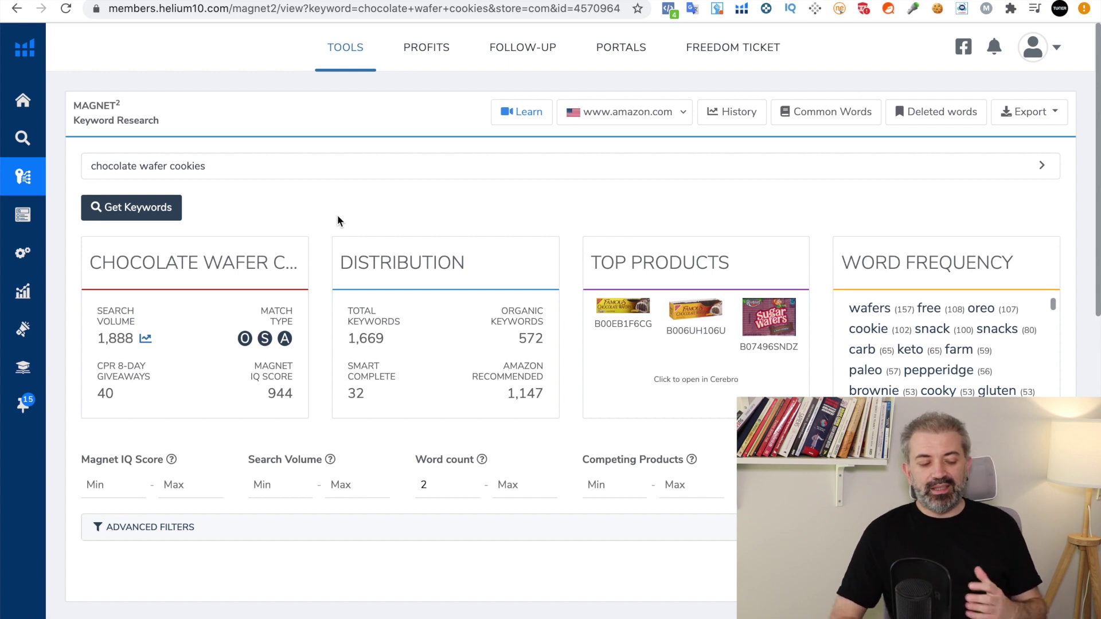
Look over the related keywords and highlight the search volume of "chocolate covered wafer cookies".
scroll(337, 214, down, 8)
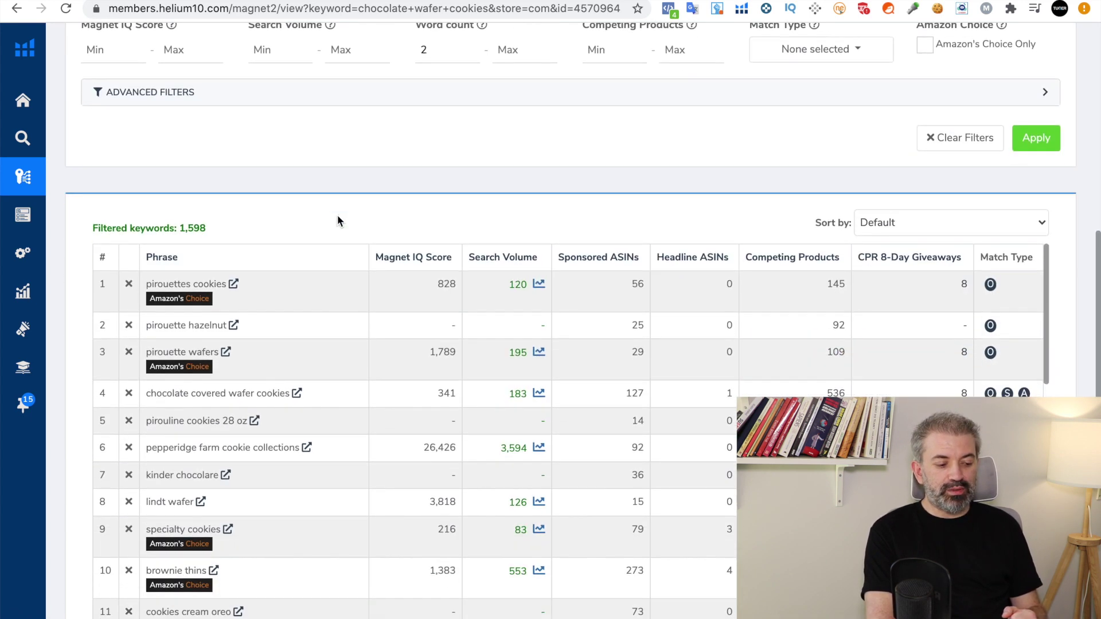
scroll(377, 402, up, 1)
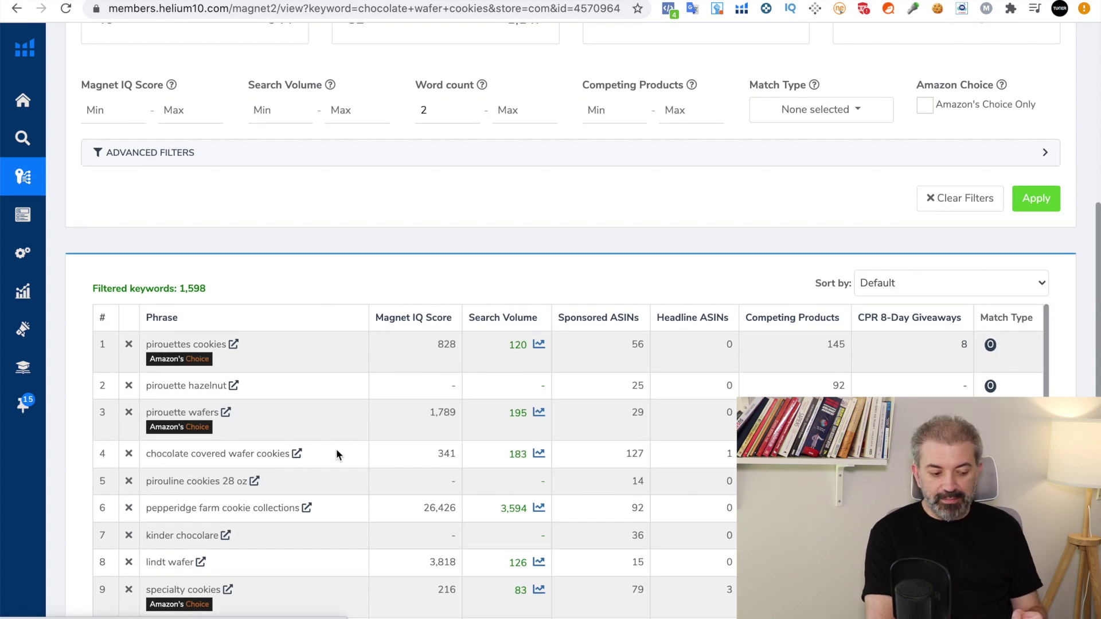
click(509, 457)
drag(509, 457, 523, 457)
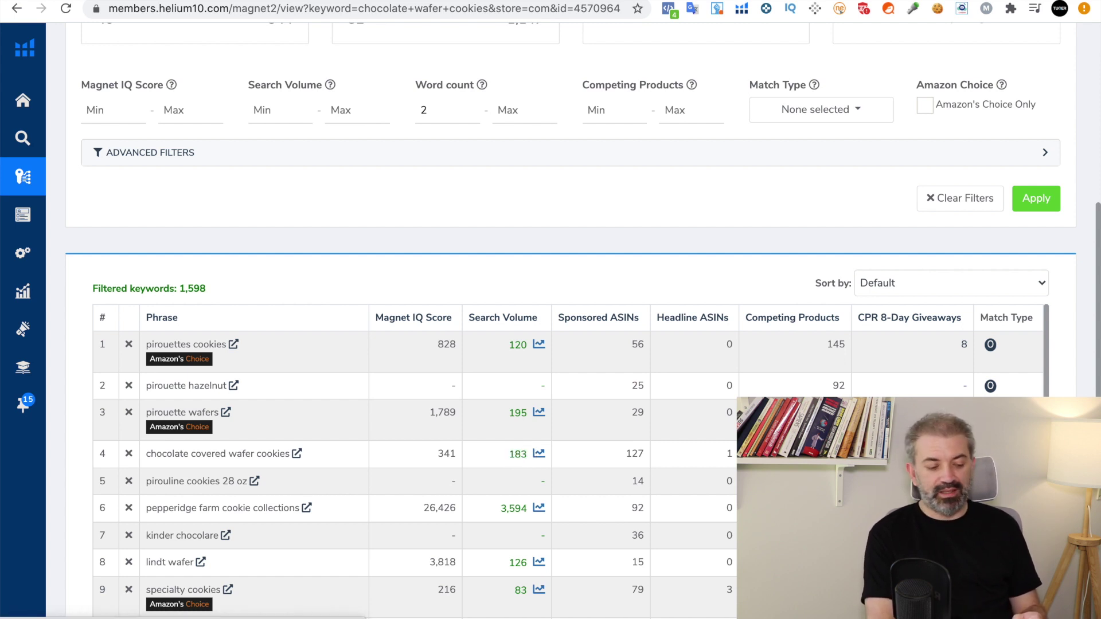
drag(504, 459, 523, 461)
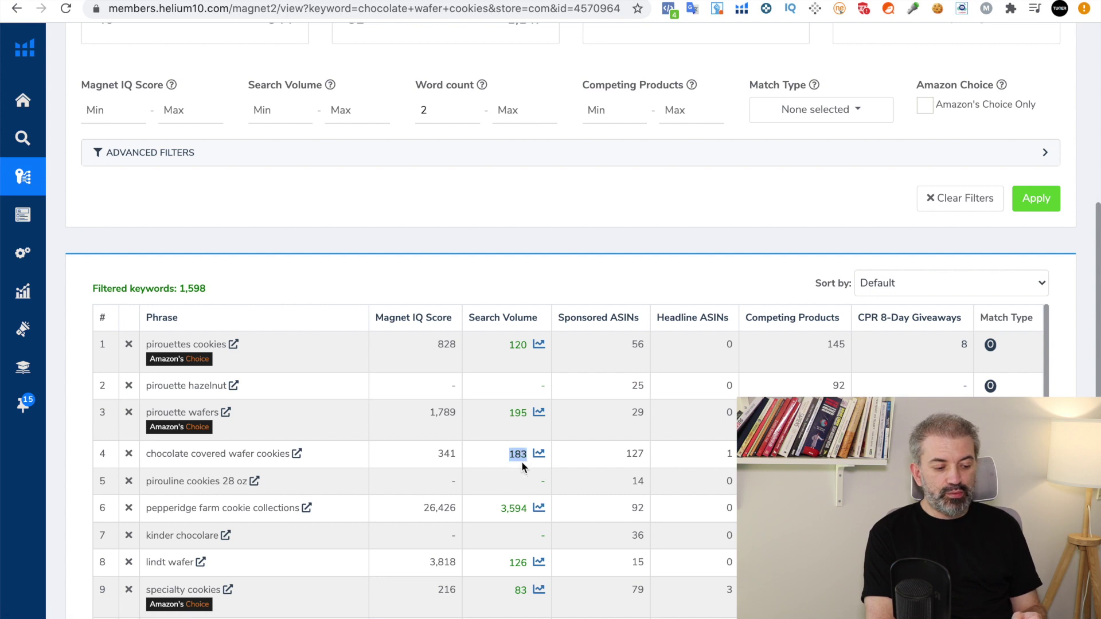
Sort the related keywords by Search Volume High To Low and look through the first page of phrases.
click(504, 316)
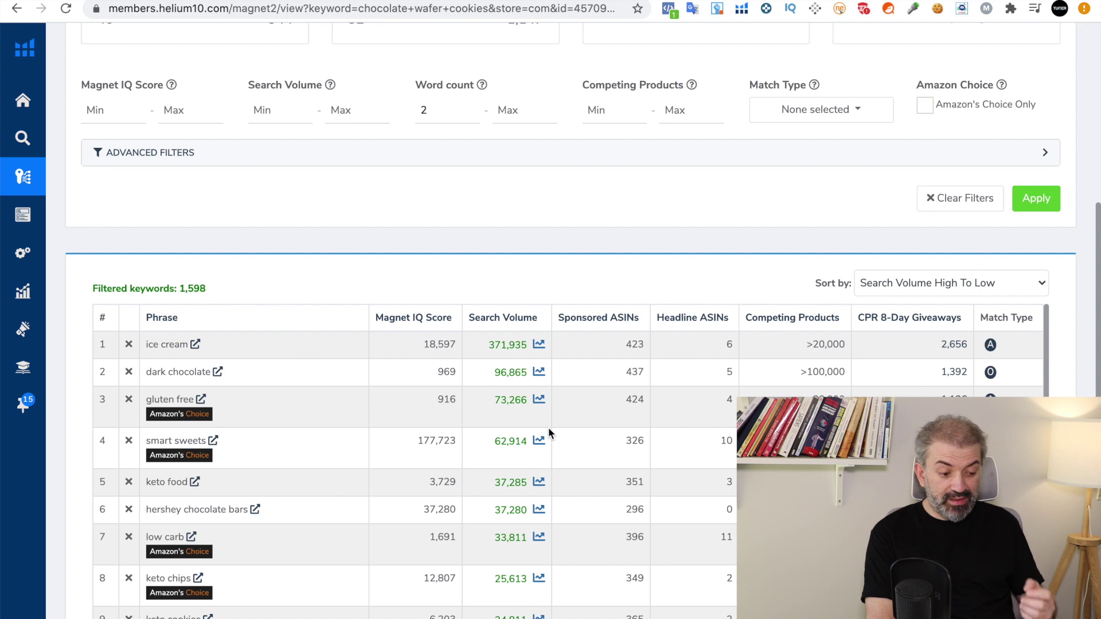
scroll(548, 428, down, 9)
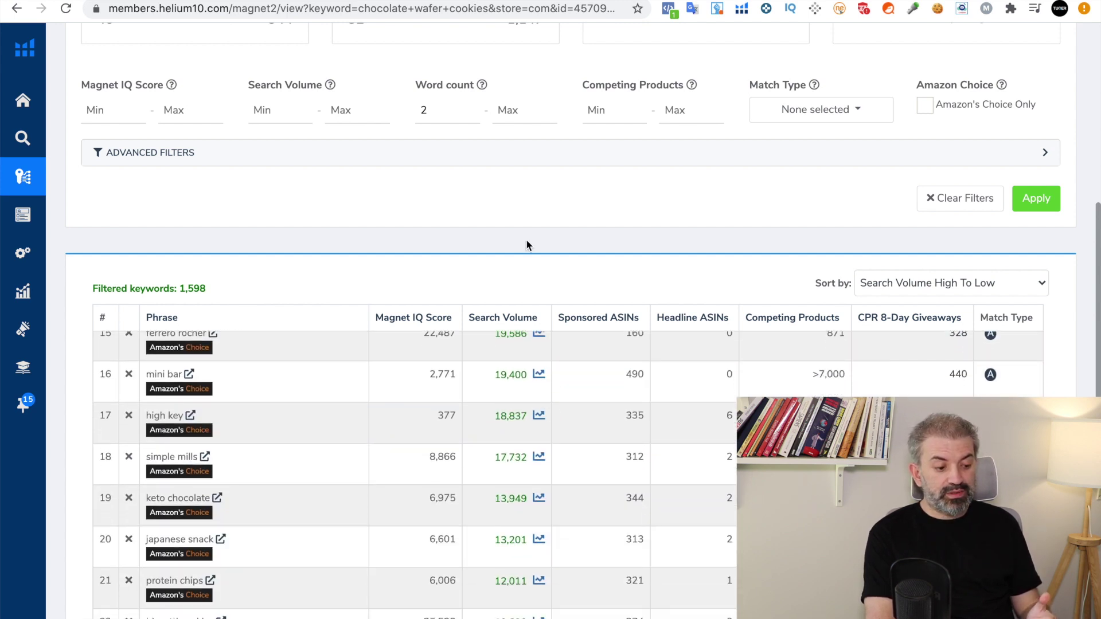
scroll(524, 240, up, 6)
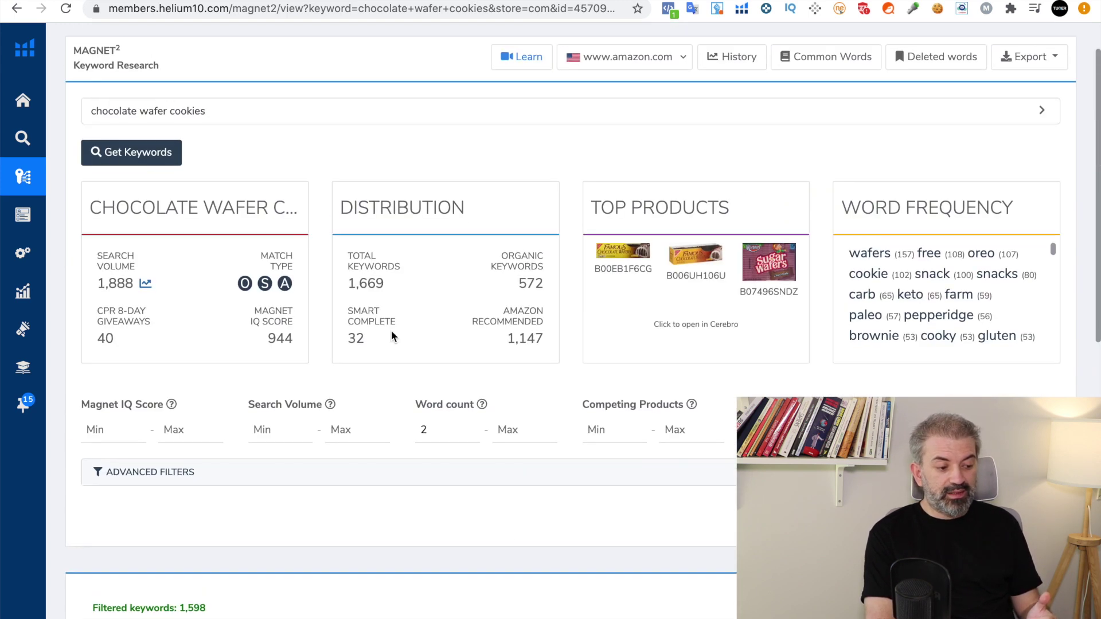
scroll(515, 546, down, 8)
scroll(515, 546, down, 5)
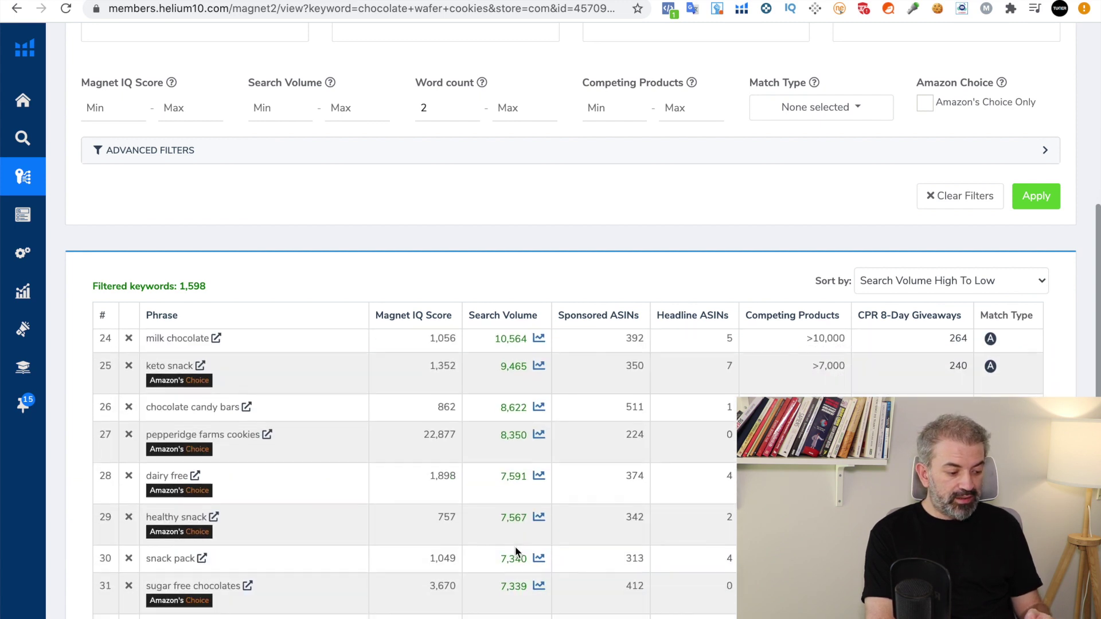
scroll(515, 546, down, 3)
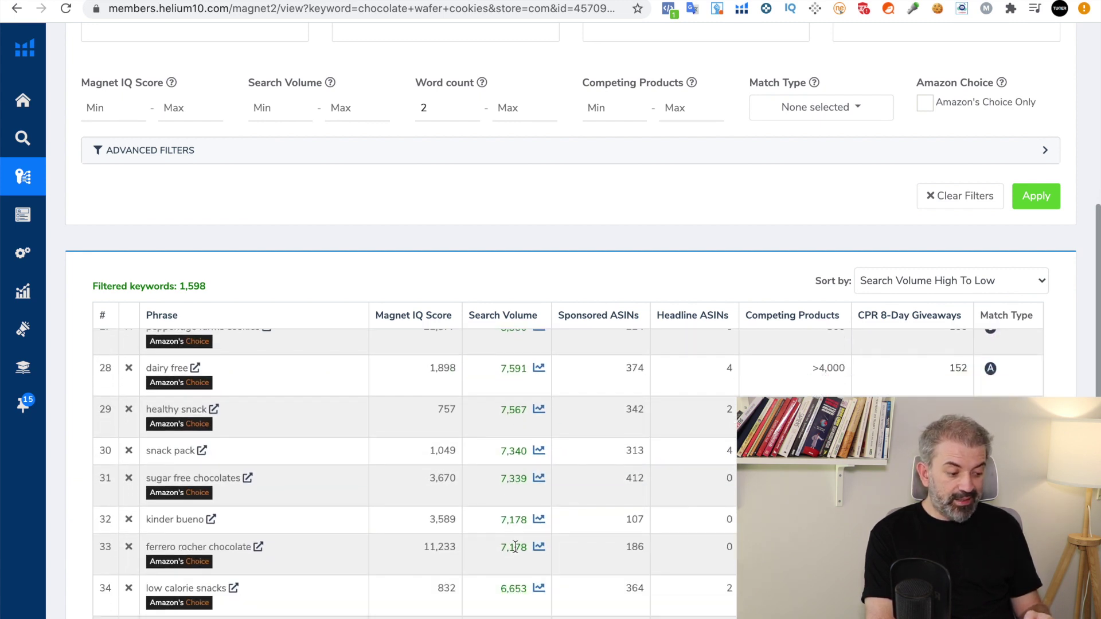
scroll(515, 545, down, 5)
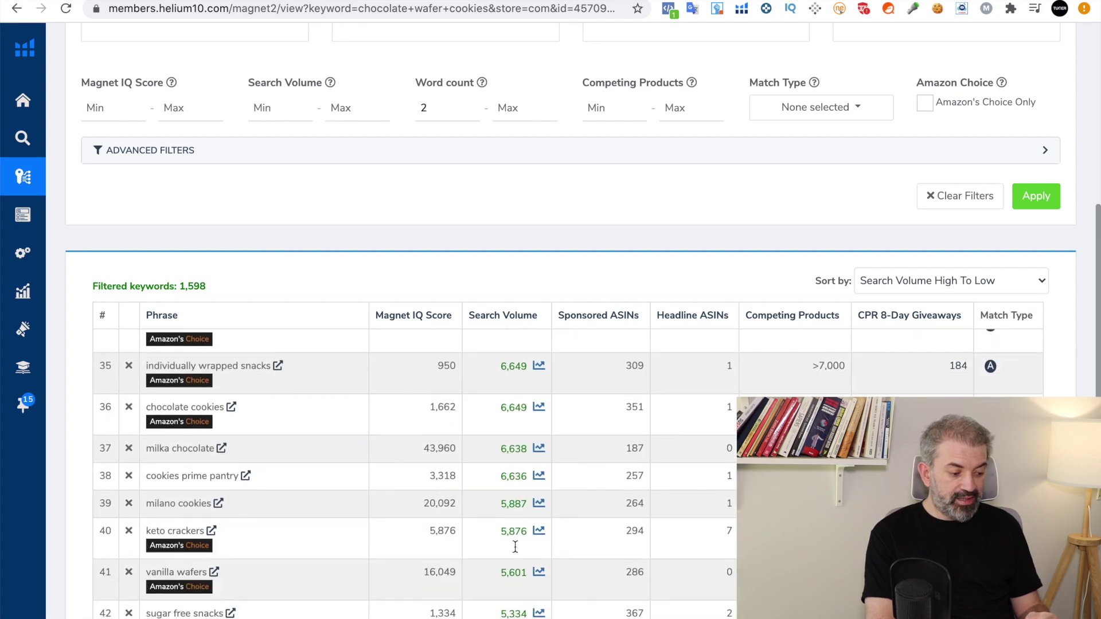
scroll(422, 502, down, 1)
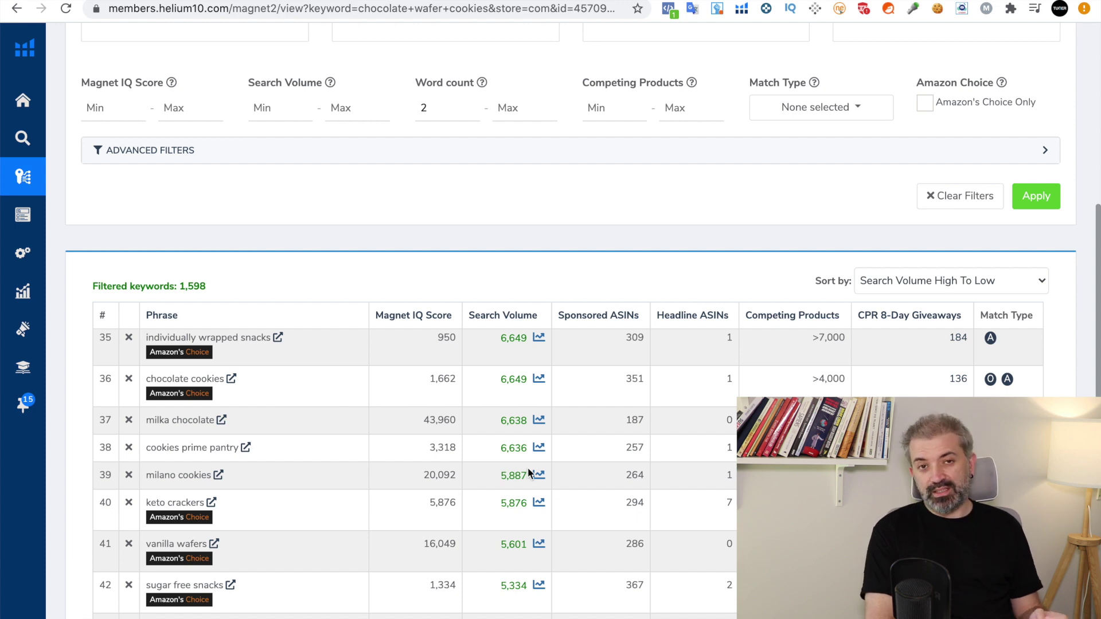
scroll(546, 187, up, 6)
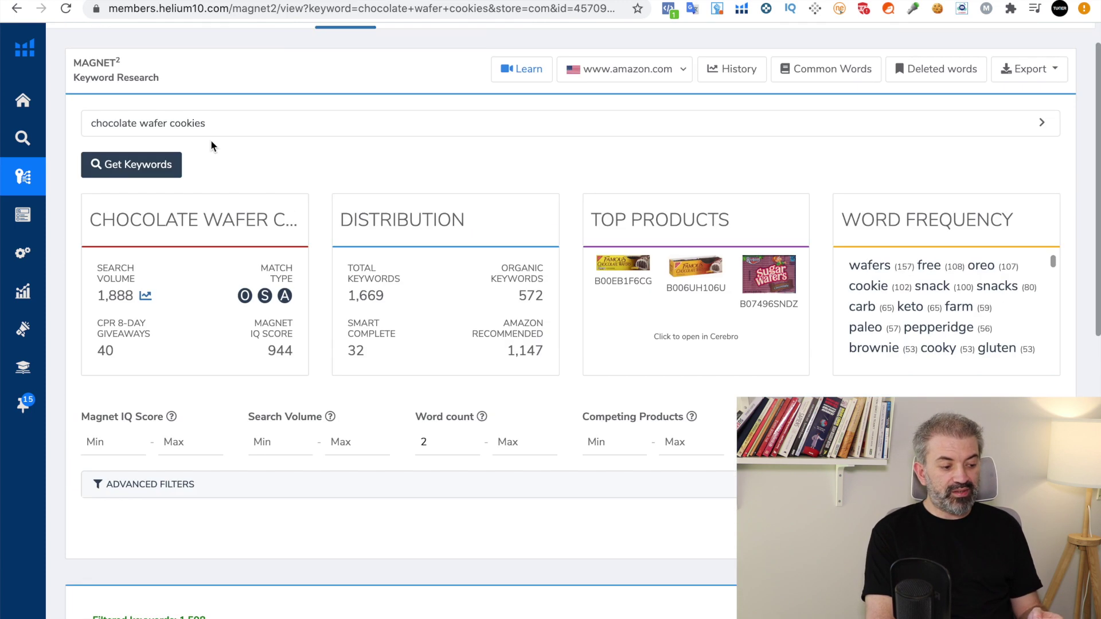
scroll(555, 539, down, 7)
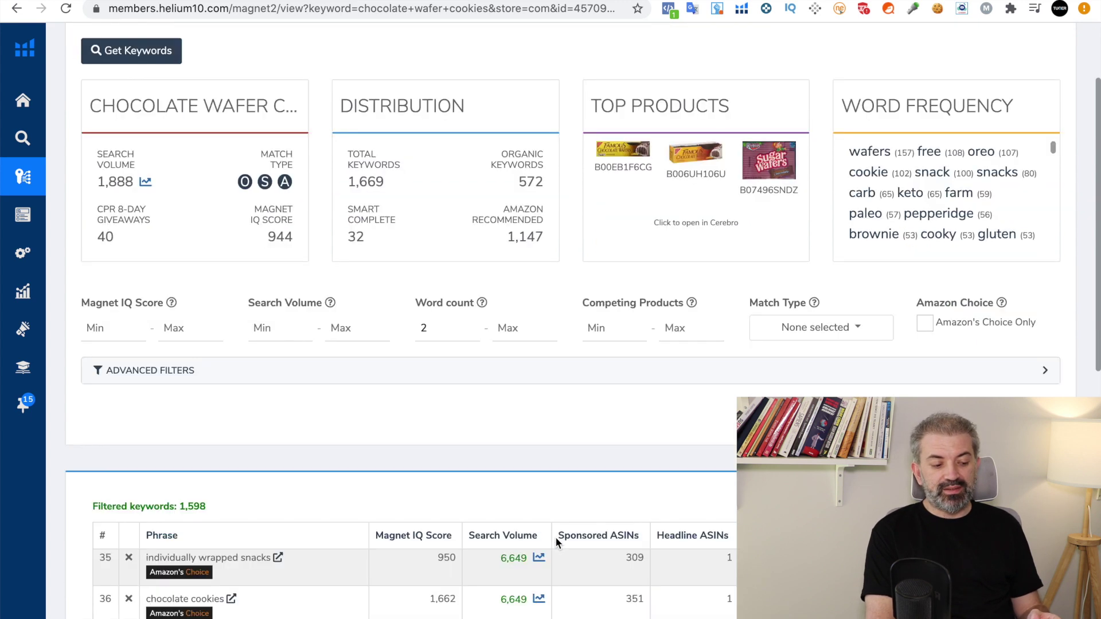
scroll(555, 543, down, 4)
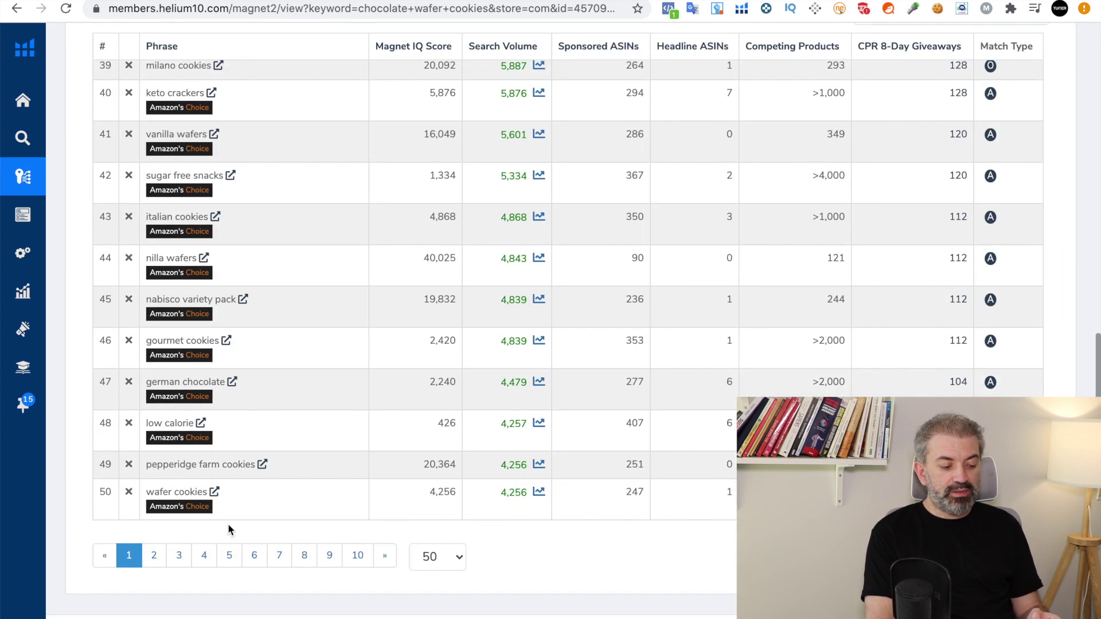
Go to page 3 of the related keywords and highlight "swiss chocolate" to compare it with the searched keyword's summary.
click(179, 555)
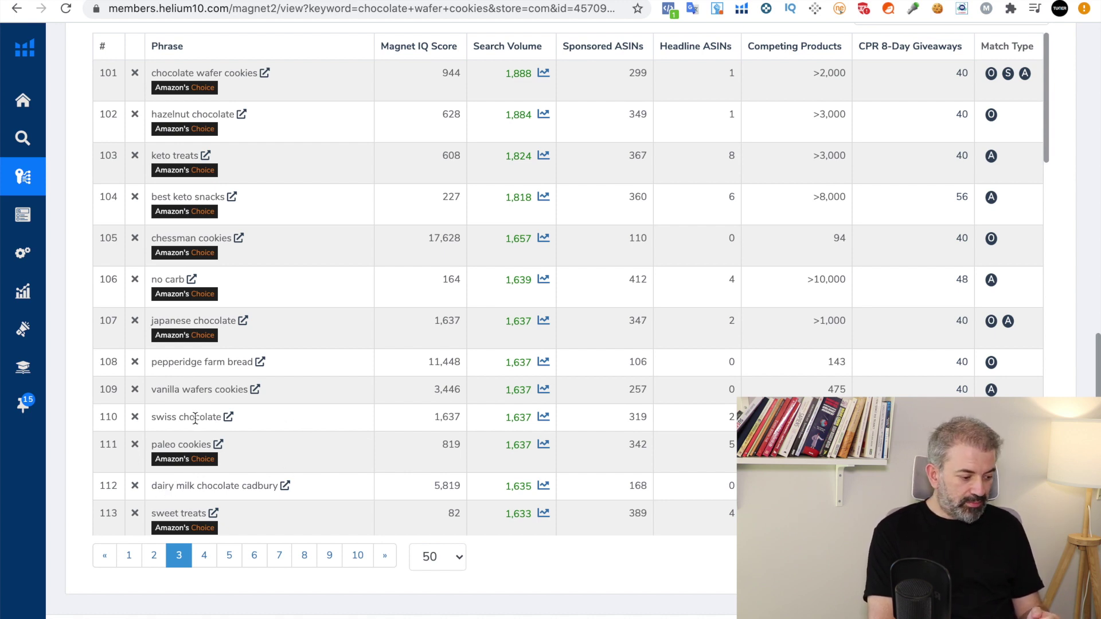
drag(221, 418, 150, 425)
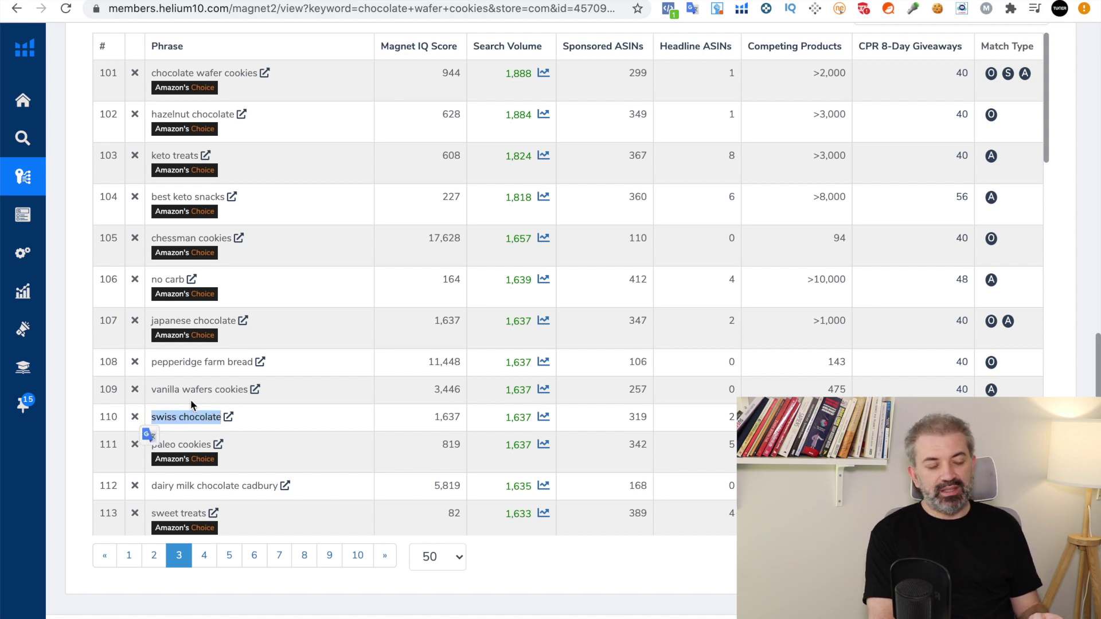
scroll(114, 367, up, 20)
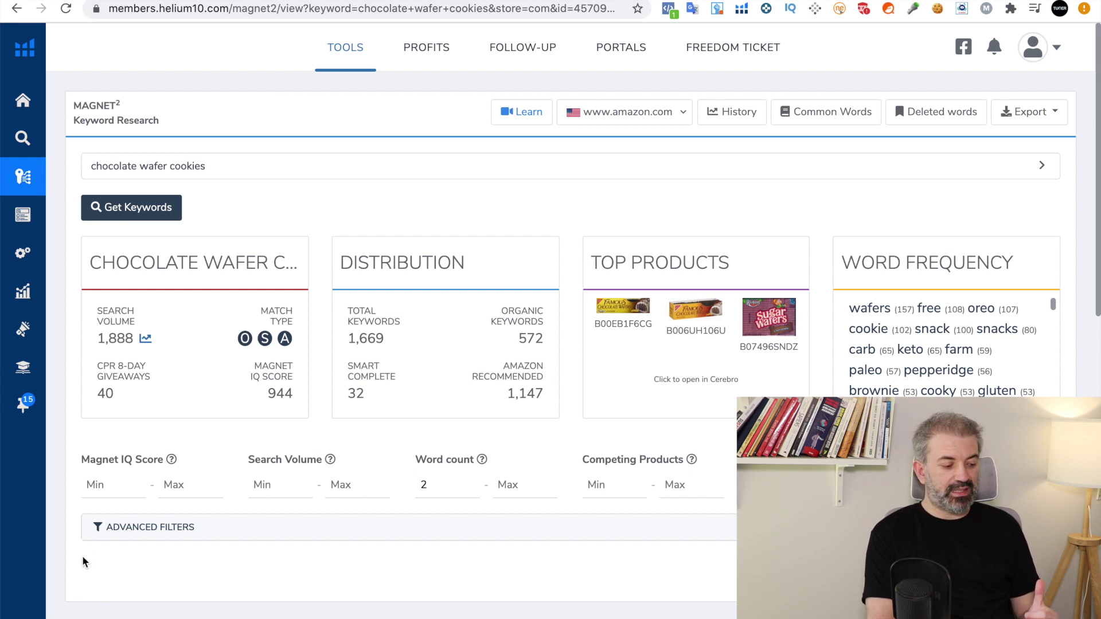
scroll(82, 555, down, 20)
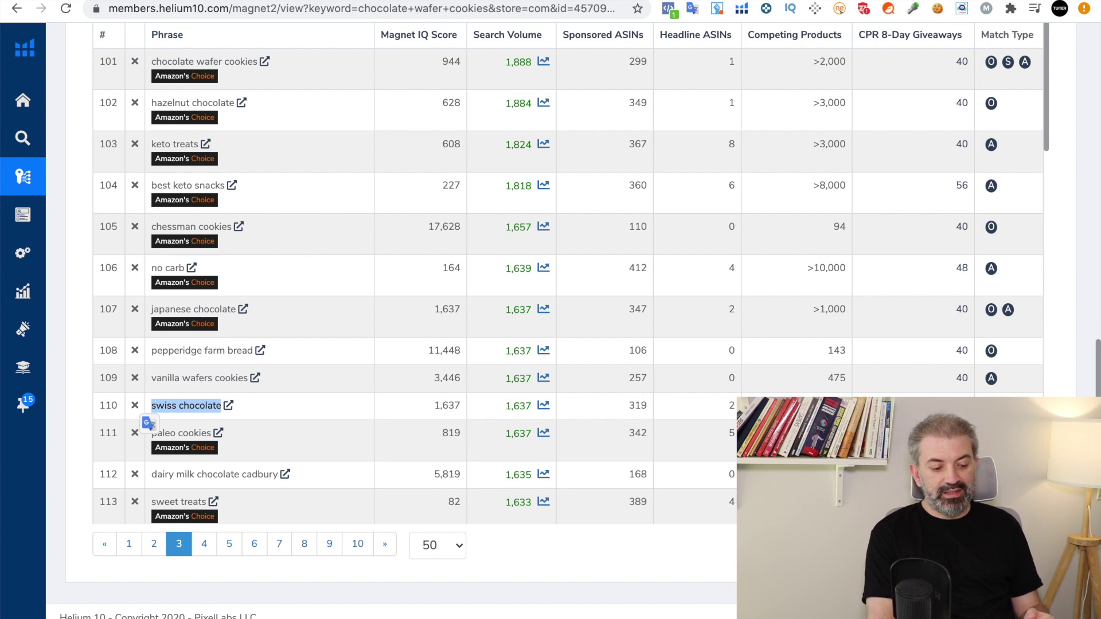
click(931, 404)
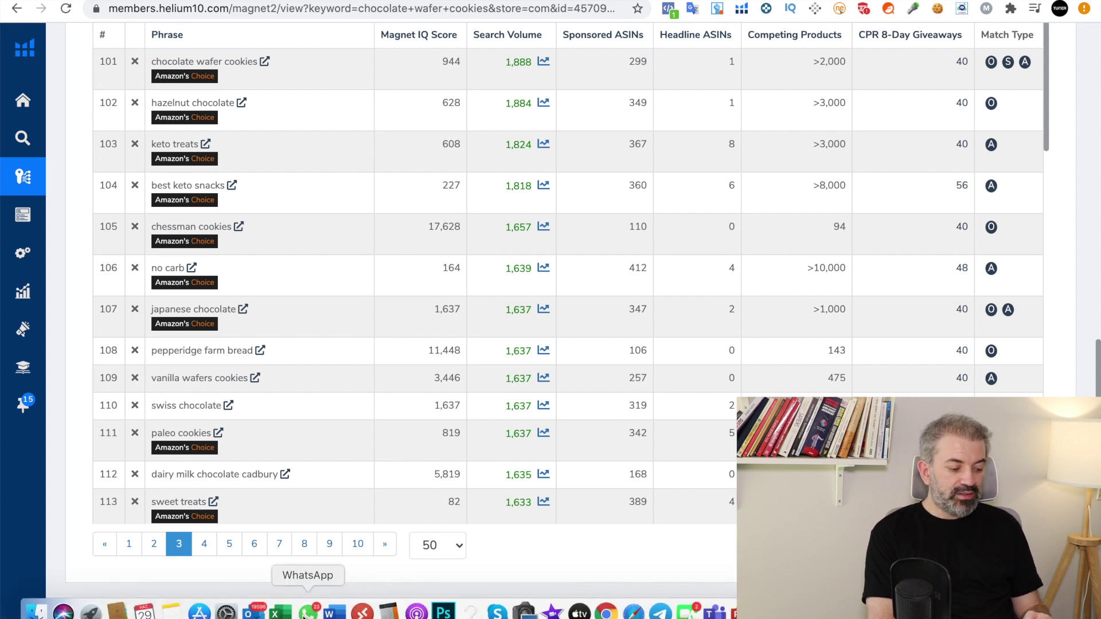
Switch to the Excel giveaway sheet, set Giveaway Sayısı in H2 to 120 and check the net unit profit after giveaways.
click(284, 616)
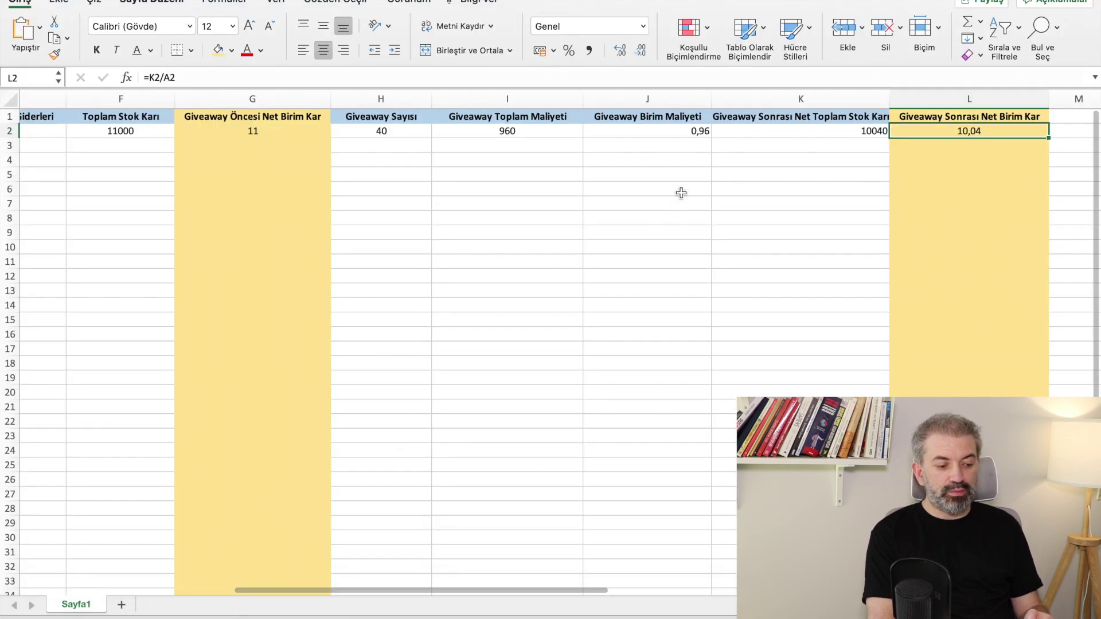
click(413, 136)
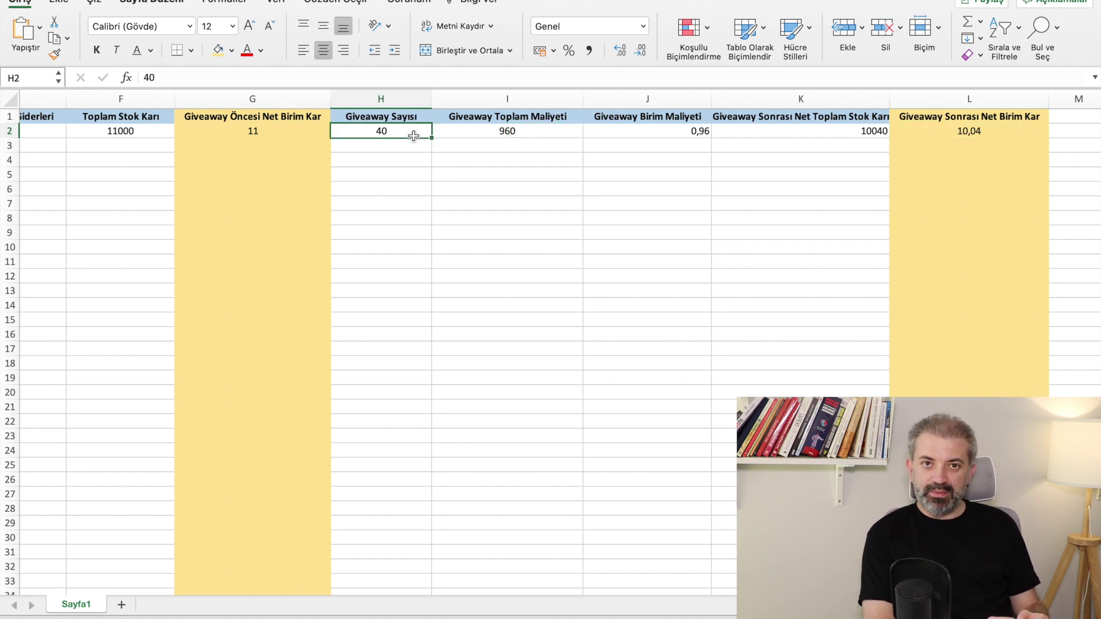
text(120)
key(Return)
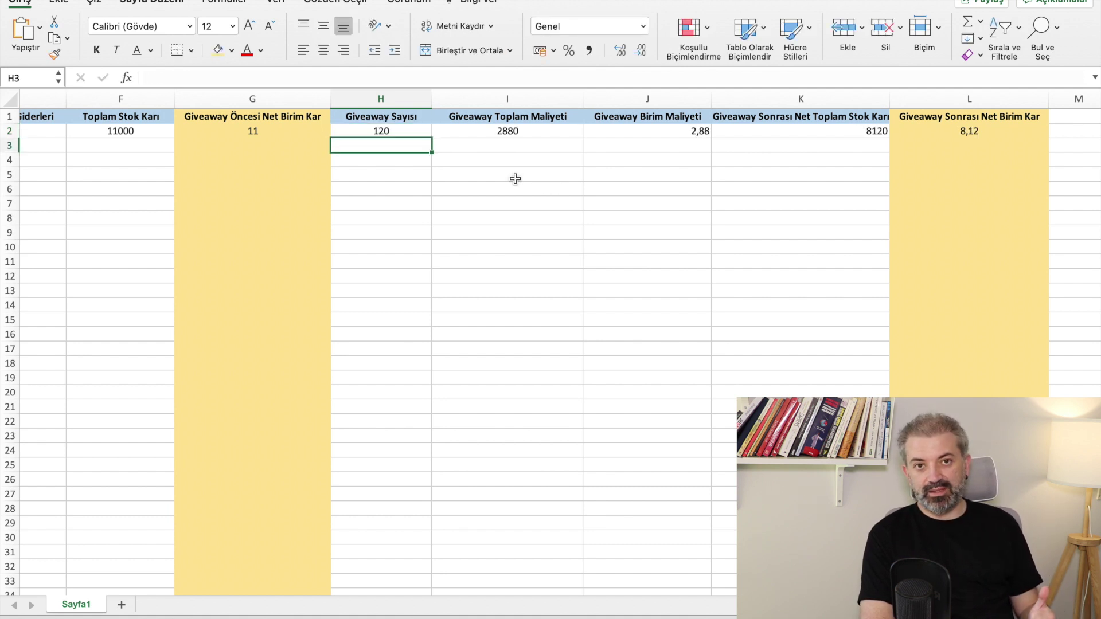
click(970, 140)
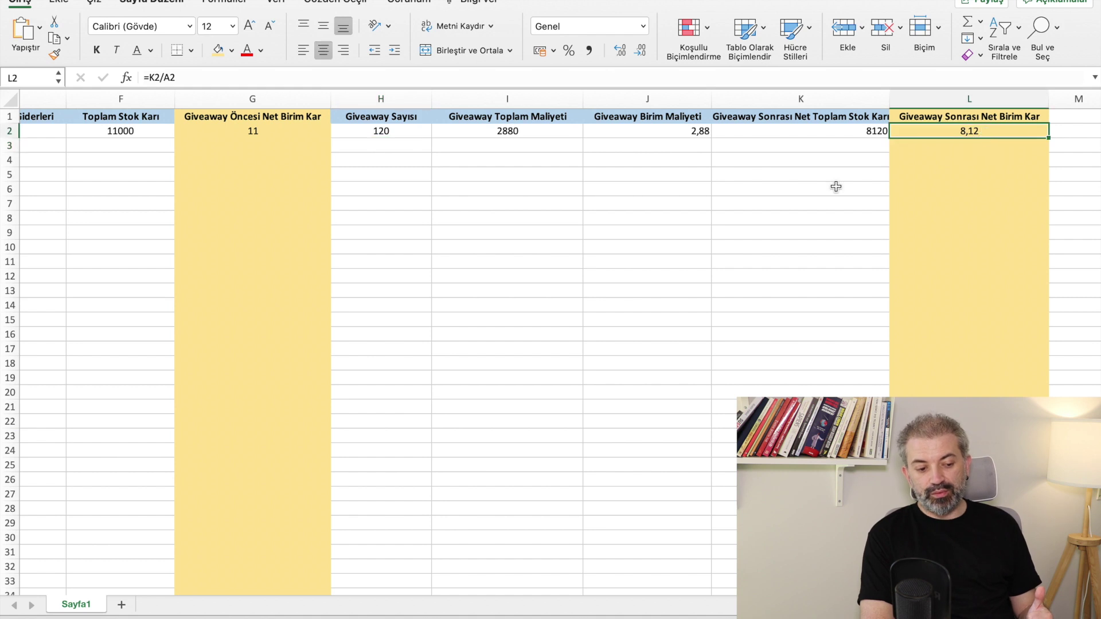